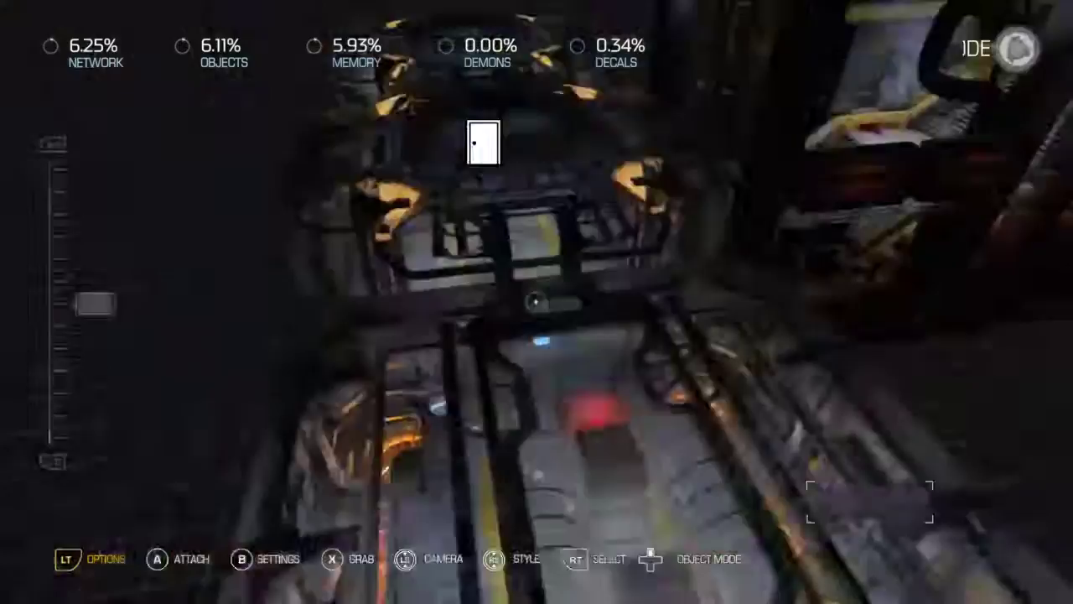
Add a Classic Blank Room module to the map and enter it in object mode
key("a")
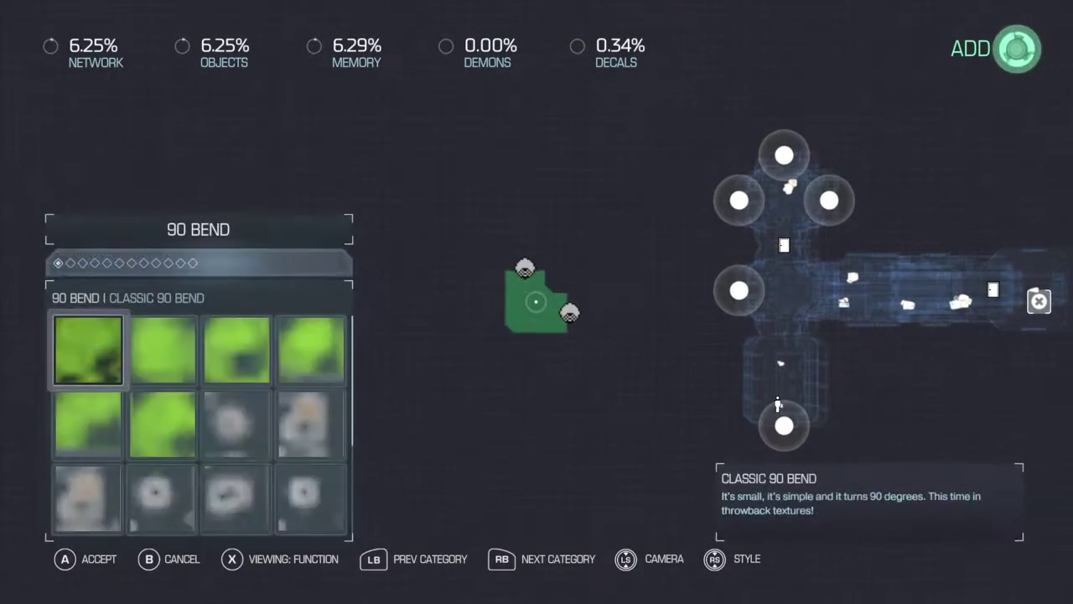
key("Right")
key("Return")
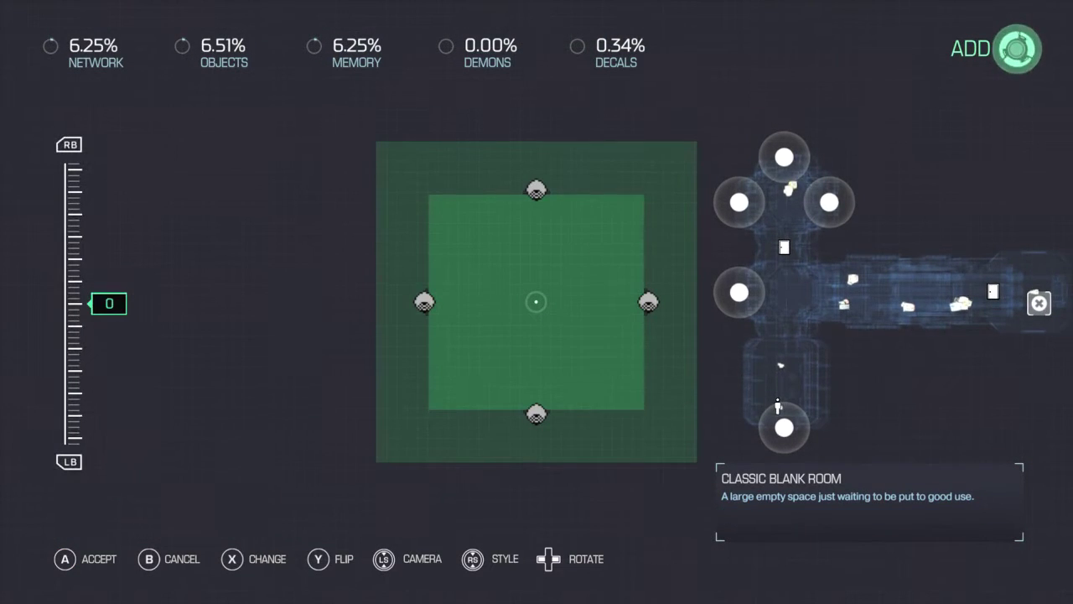
key("Return")
key("Up")
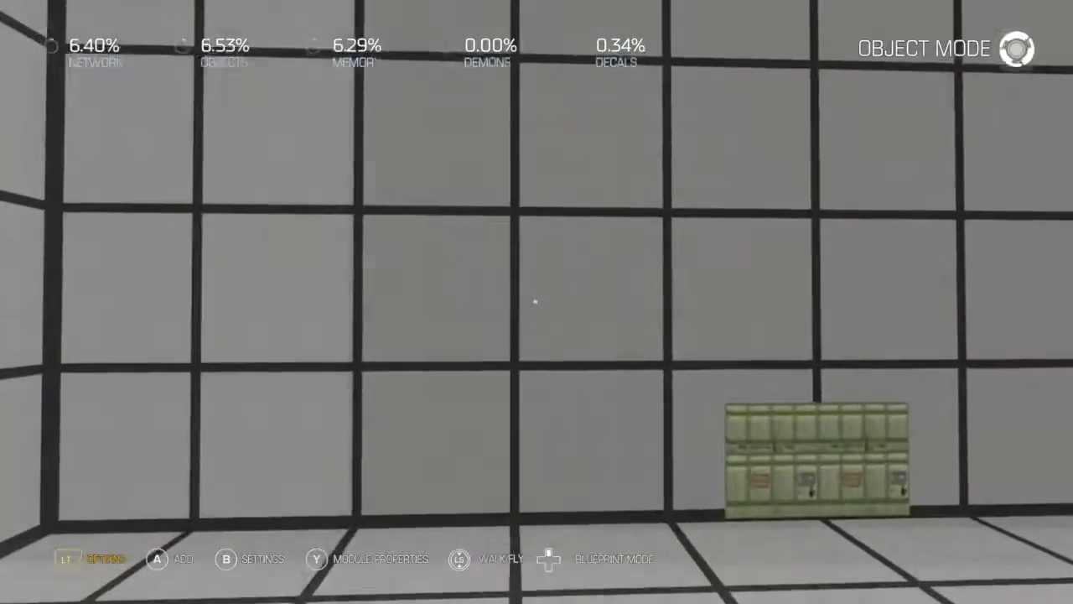
Place a Player Proxy object in the blank room, in front of the wall
key("a")
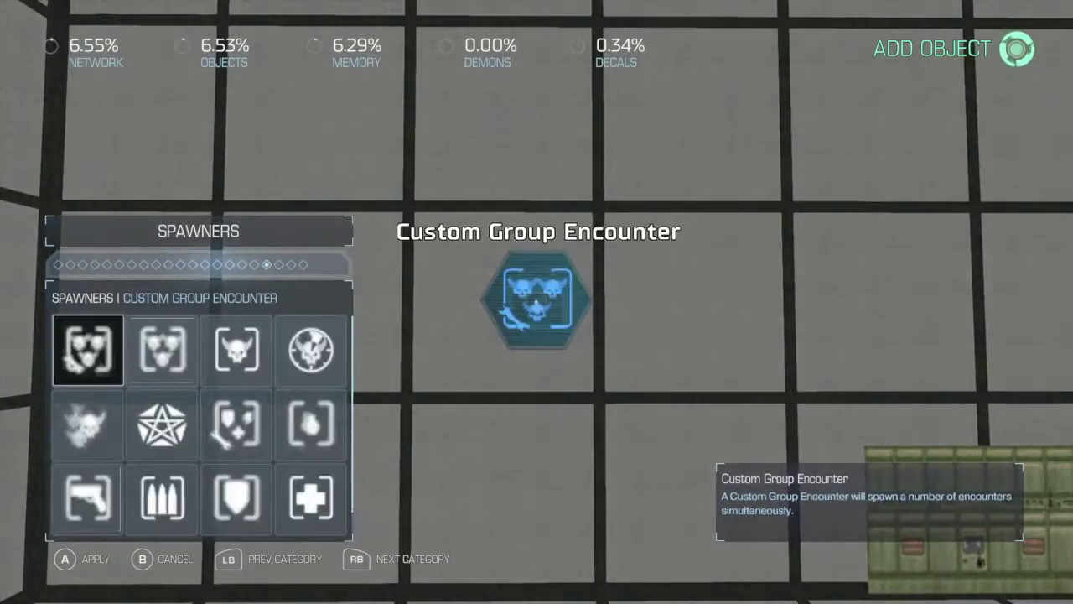
key("Return")
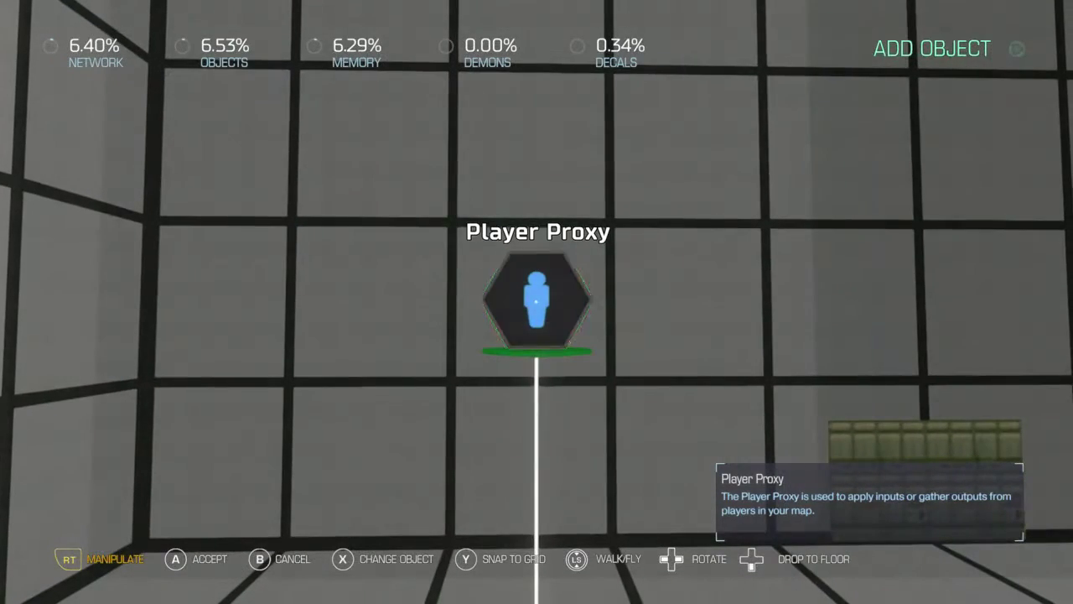
key("Return")
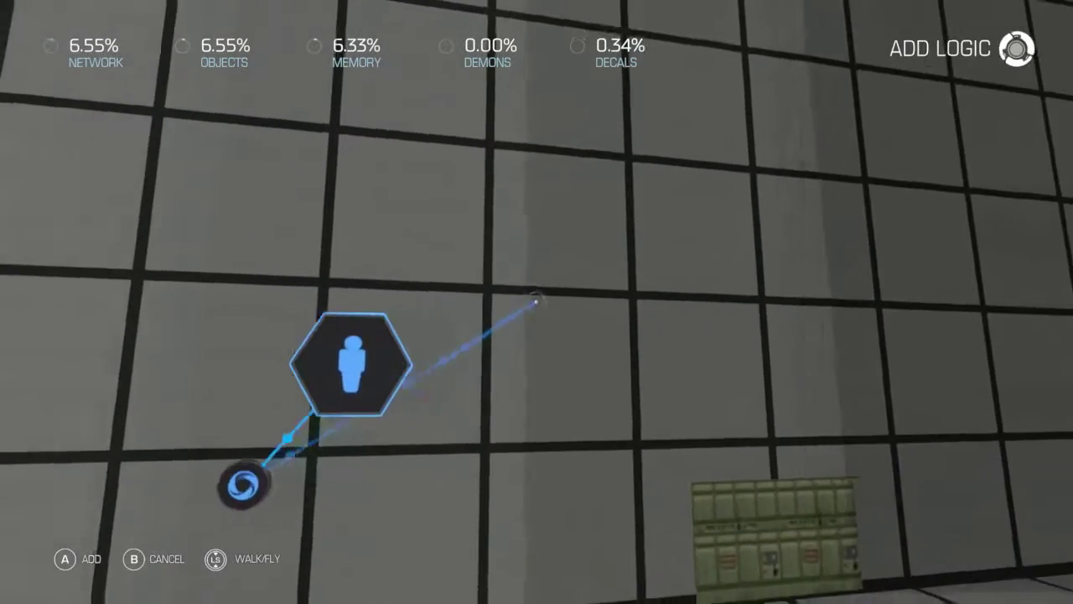
Connect the Player Proxy's spawned output to a new Player Input object with Disable Player Input
key("Return")
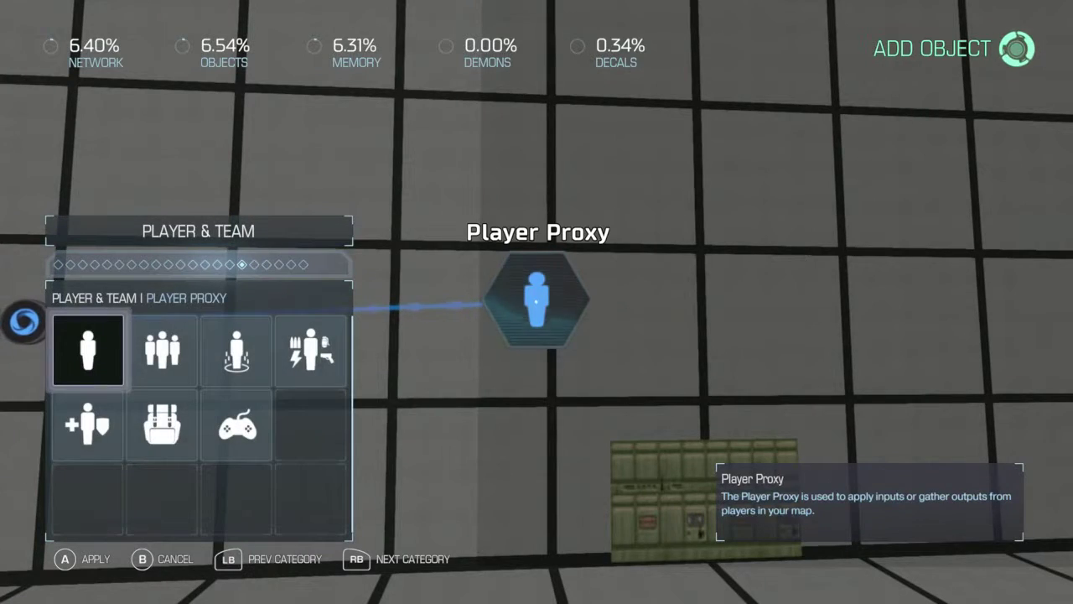
key("Down")
key("Return")
key("Return")
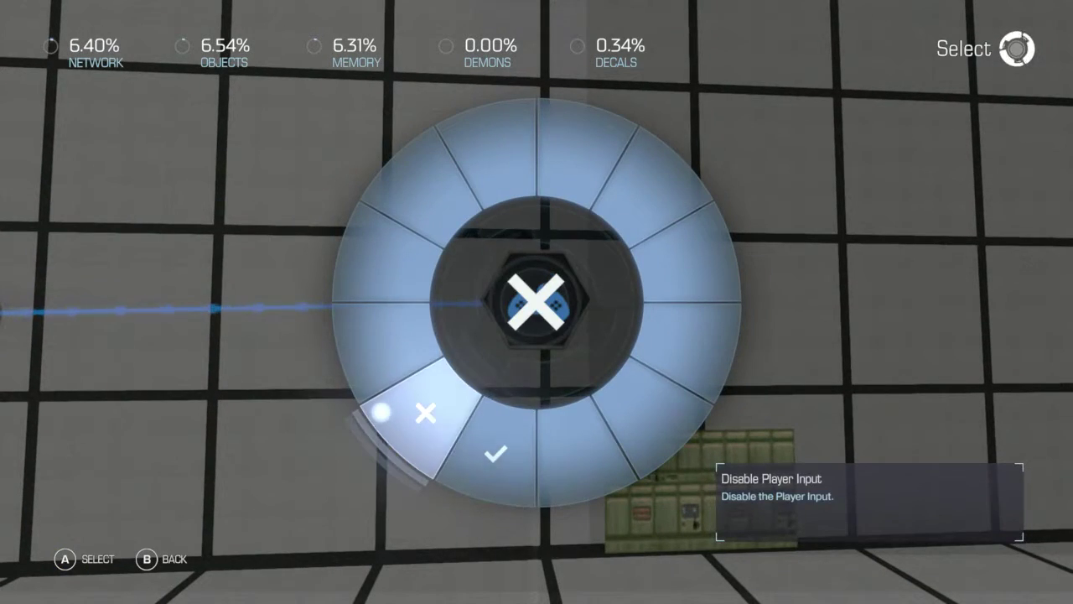
key("Return")
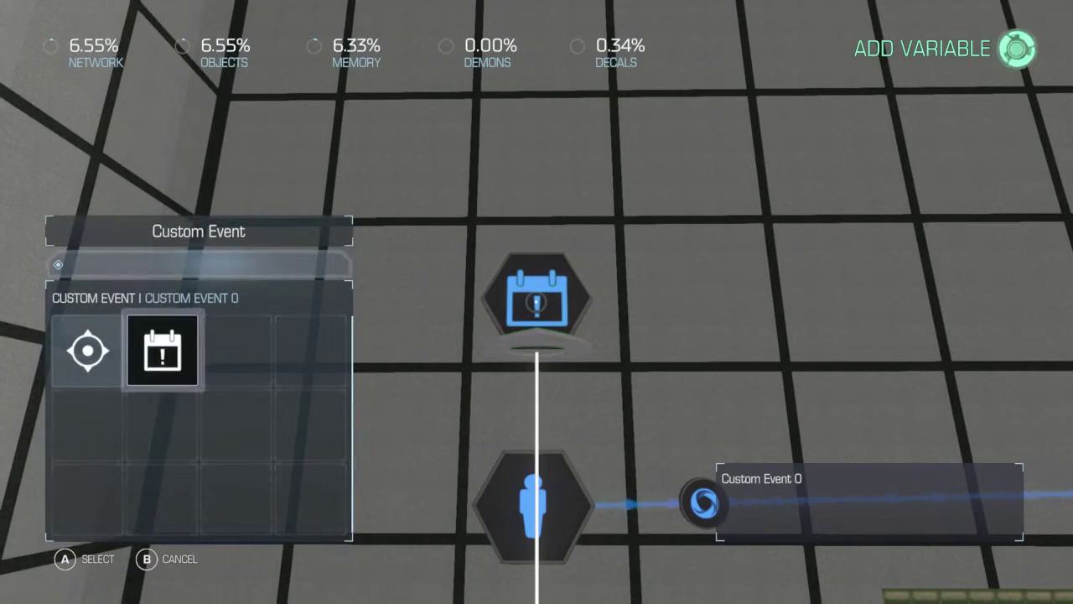
Place a reference to Custom Event 0 above the Player Proxy and connect it to Player Input with Enable Player Input
key("Return")
key("Return")
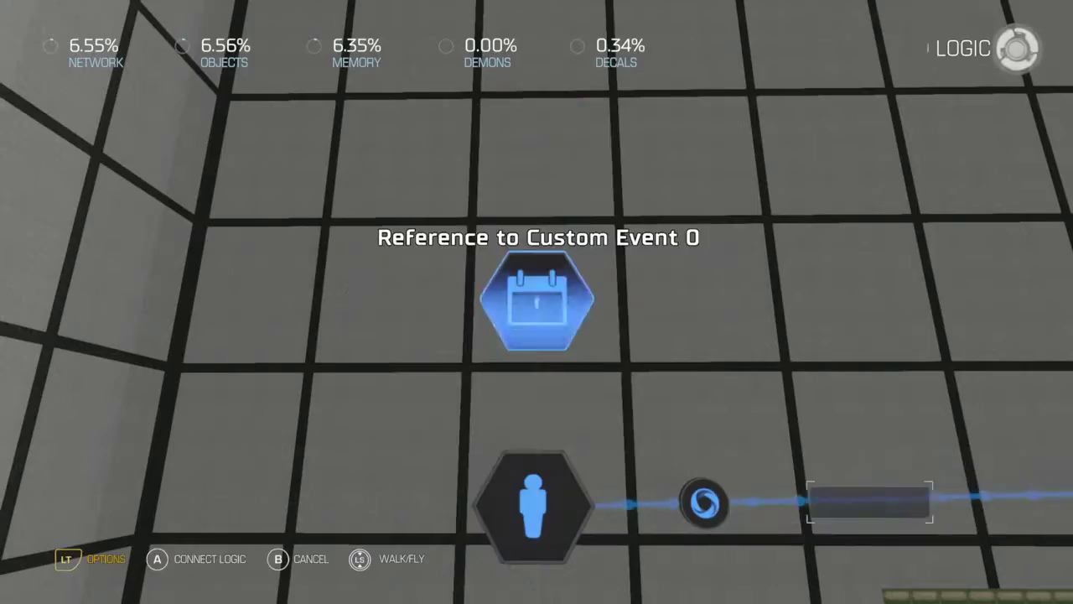
key("Return")
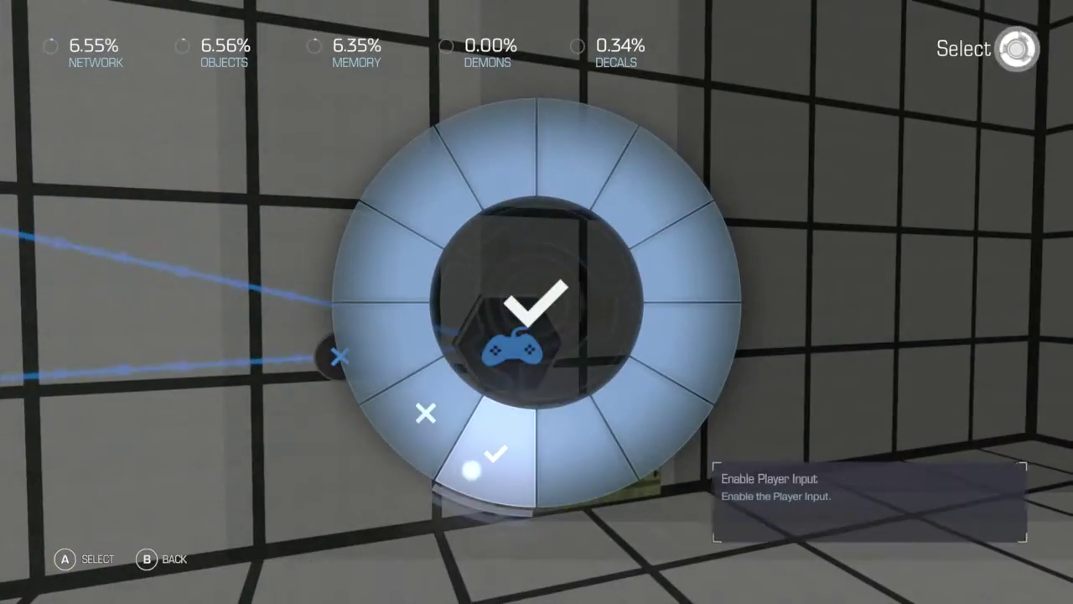
key("Return")
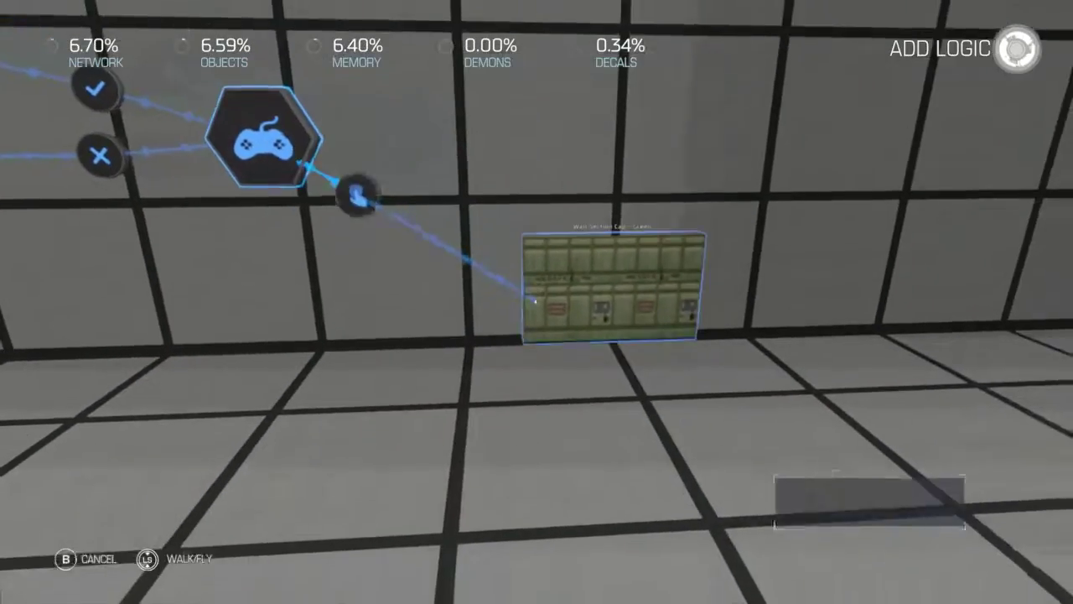
Connect Player Input's On Pressed output to a new Integer variable with Add (Integer)
key("Return")
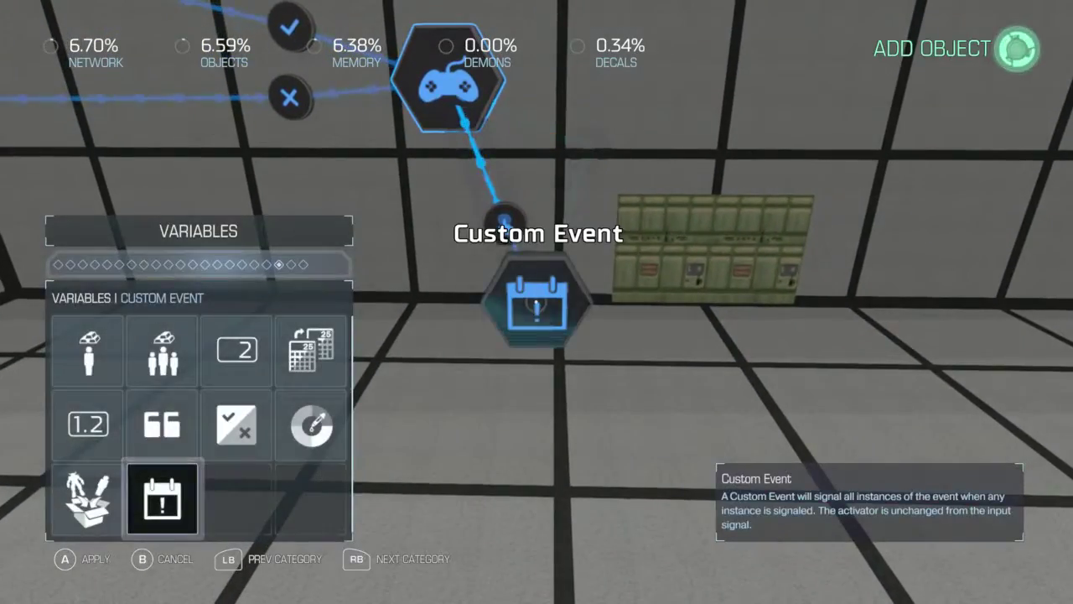
key("Right")
key("Return")
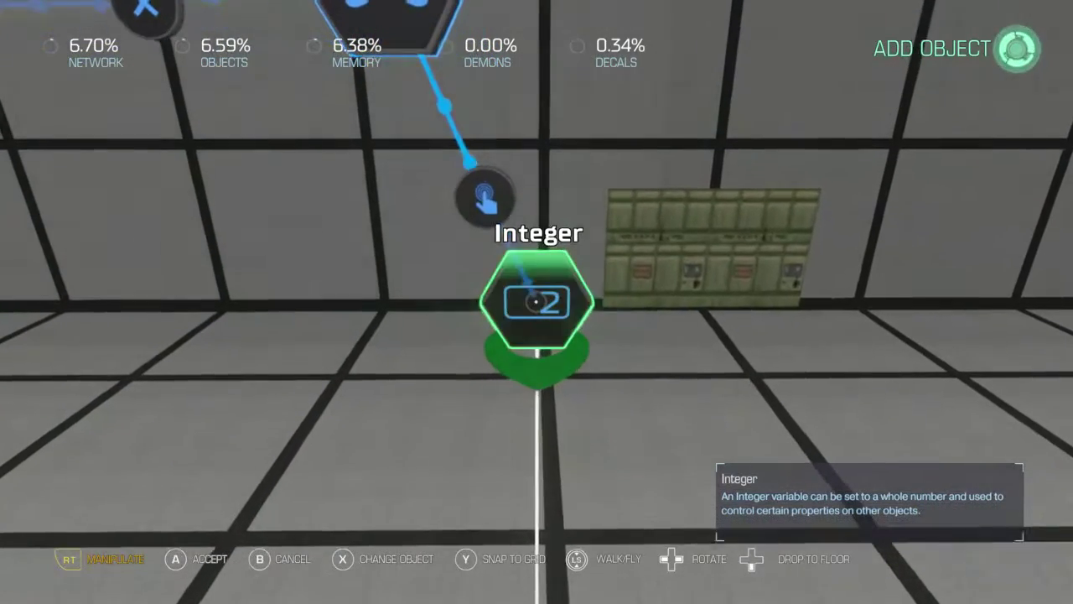
key("Return")
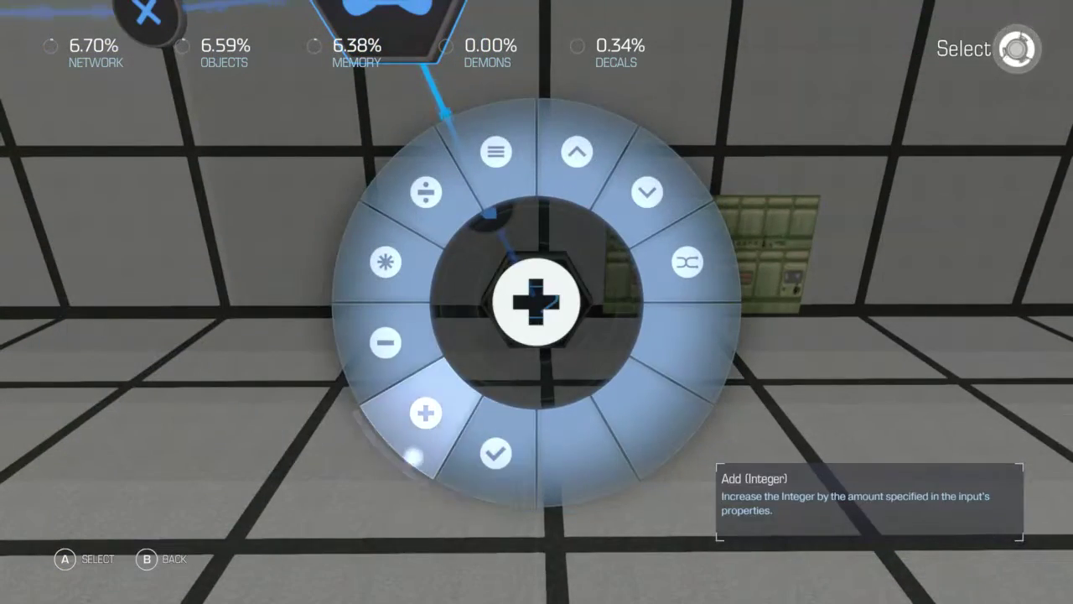
key("Return")
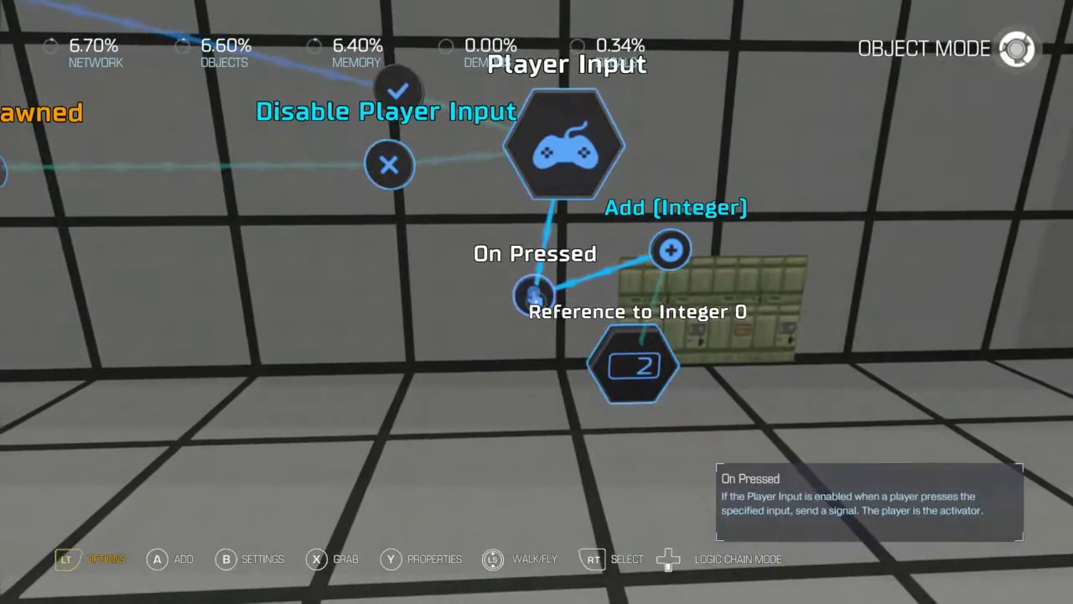
Reposition the On Pressed and Add (Integer) nodes beside the integer and open the node properties
key("x")
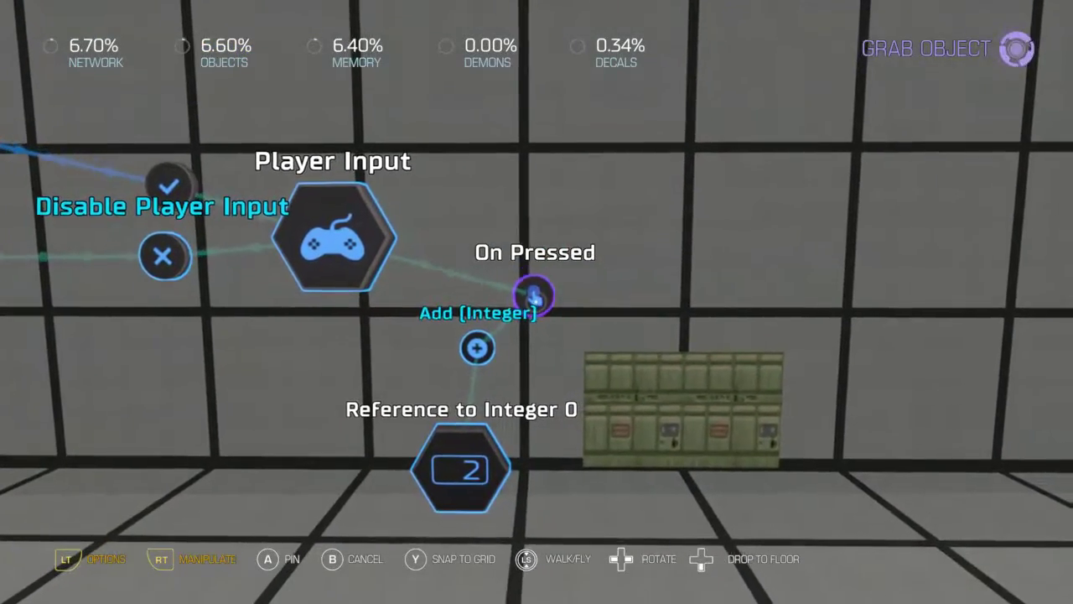
key("a")
key("x")
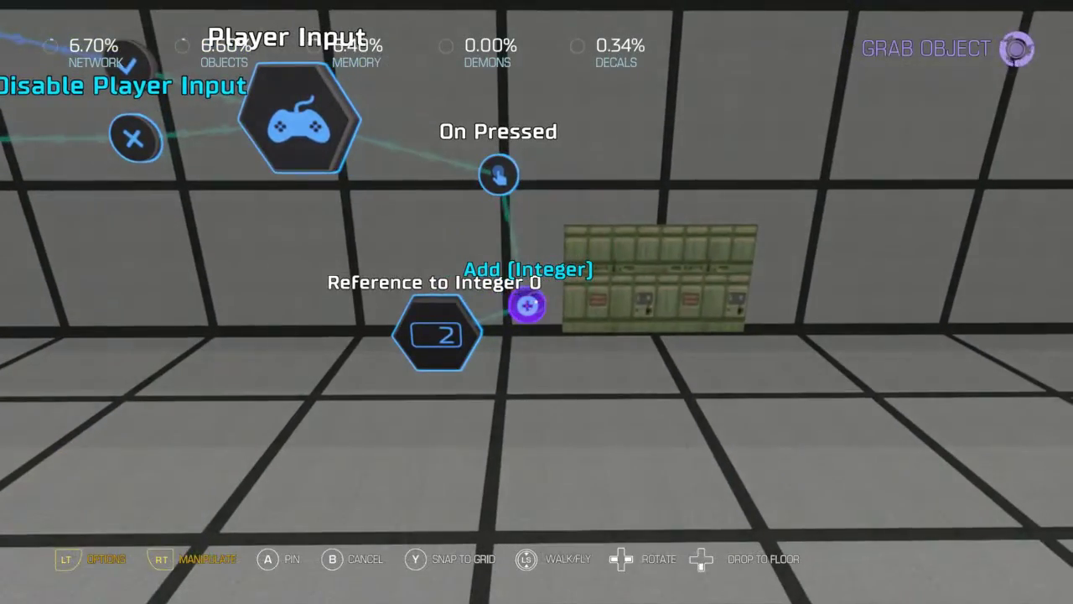
key("a")
key("y")
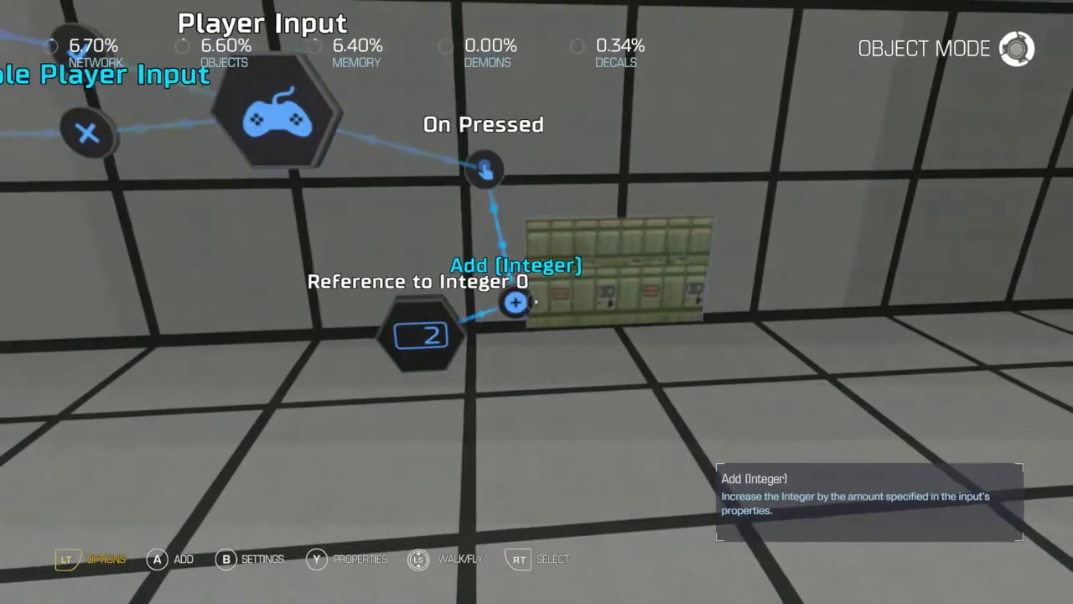
Add a second On Pressed output to Player Input and connect it to the same integer with Subtract (Integer)
key("a")
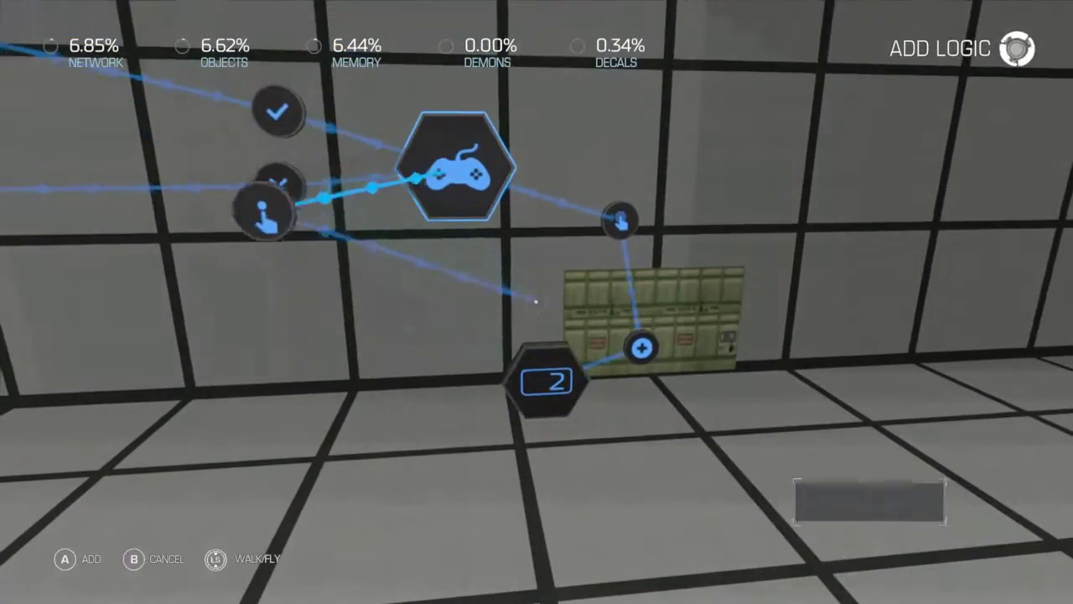
key("b")
left_click(534, 300)
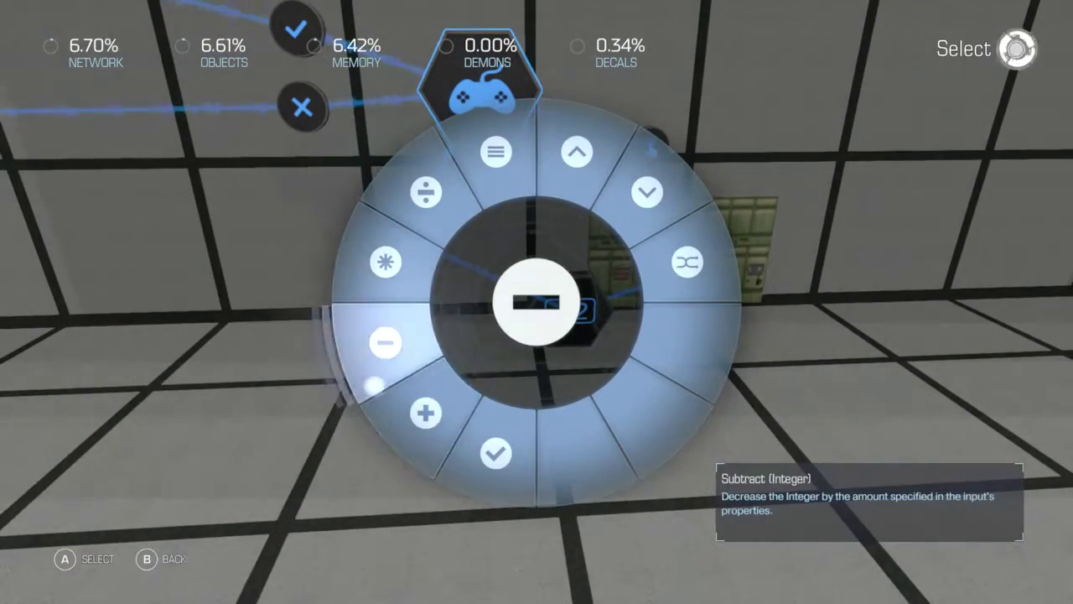
left_click(534, 300)
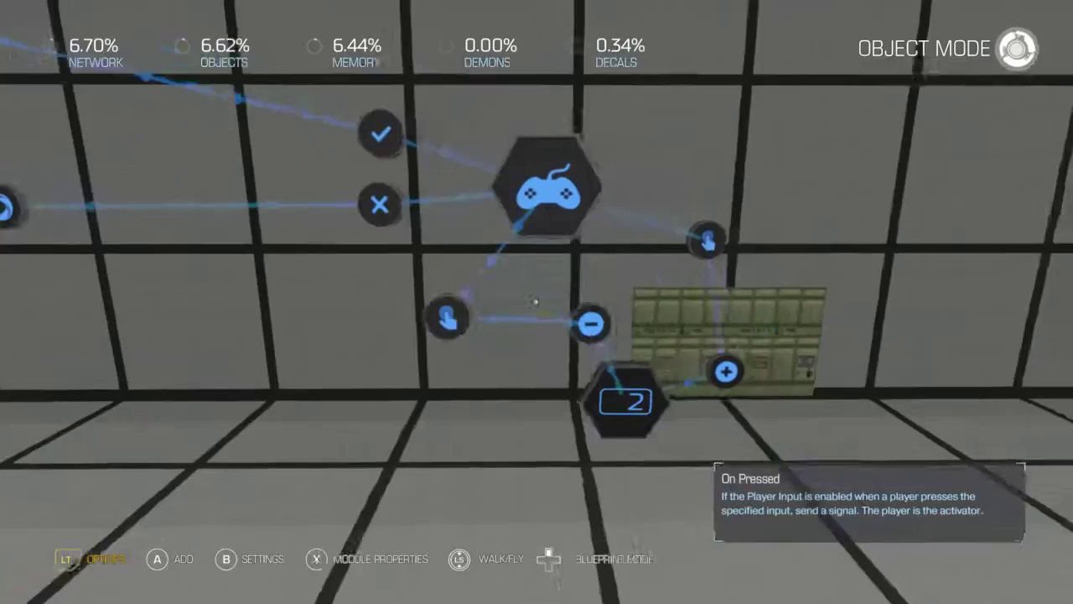
Set the second On Pressed node's input to Taunt 1 and move the Subtract (Integer) node above the integer
left_click(534, 299)
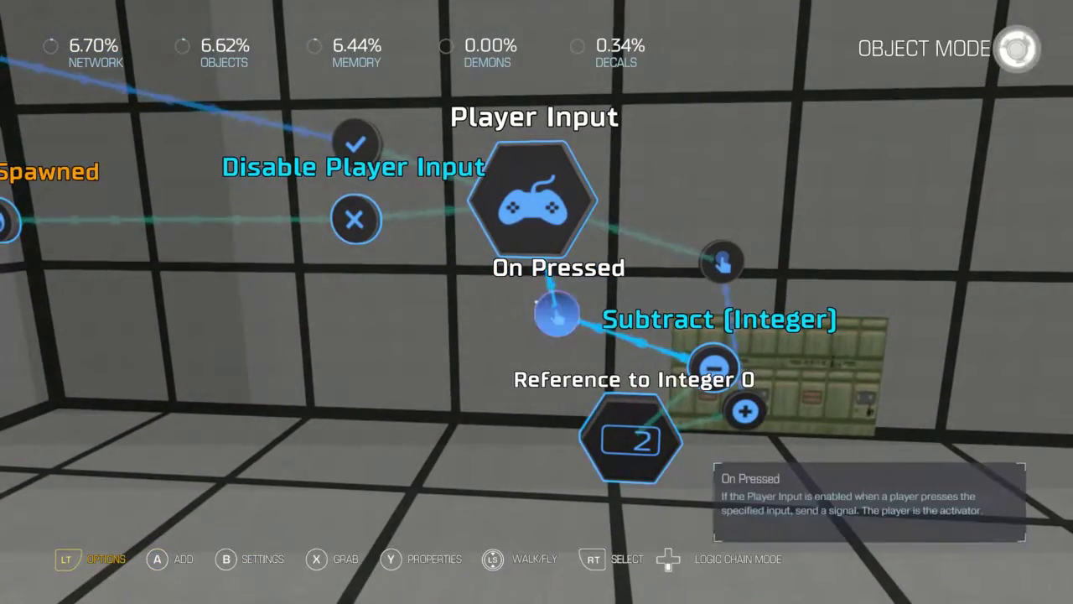
key("y")
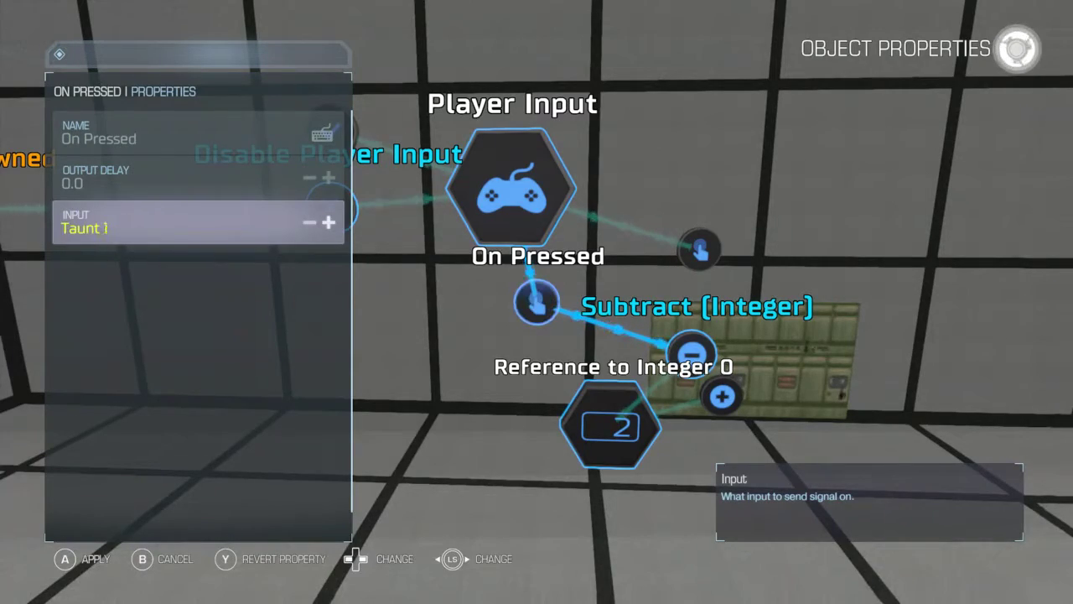
key("a")
key("a")
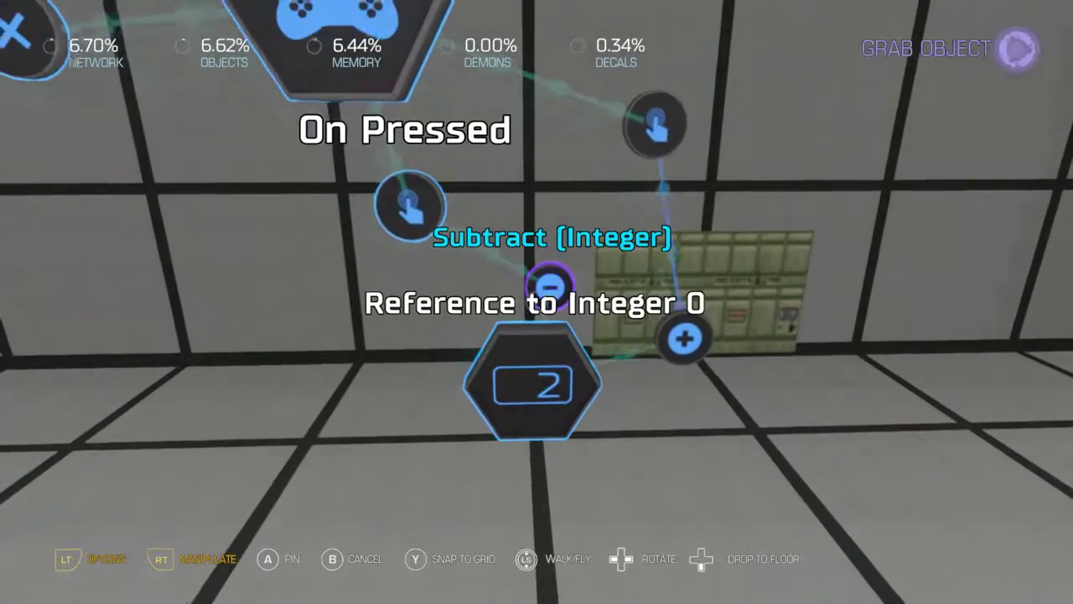
key("b")
Set the integer variable's minimum value to 1, maximum value to 3 and initial value to 2
key("y")
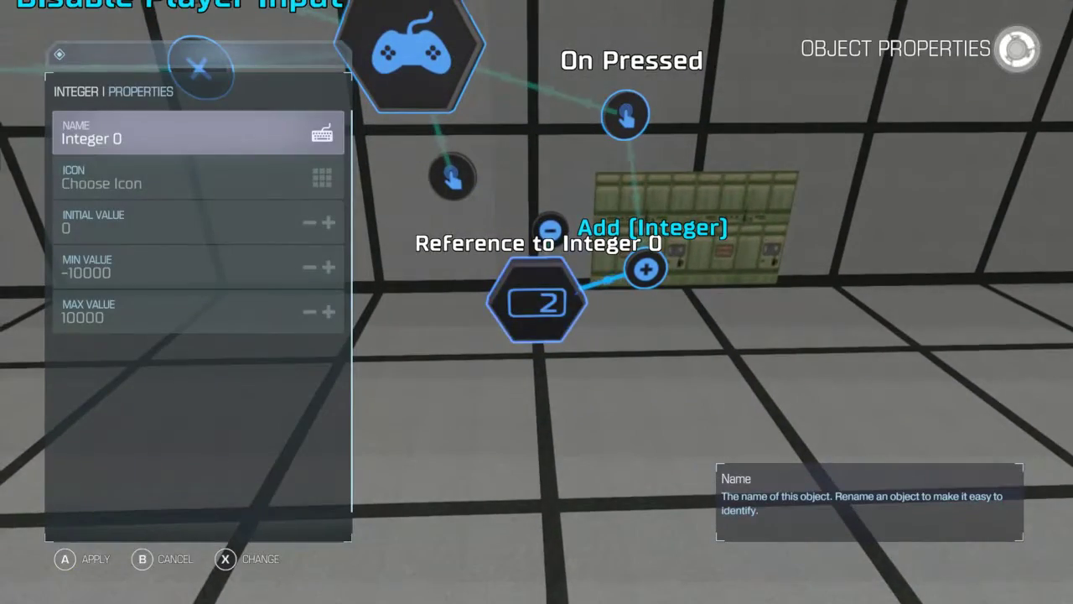
key("Down")
key("Down")
key("Down")
key("Return")
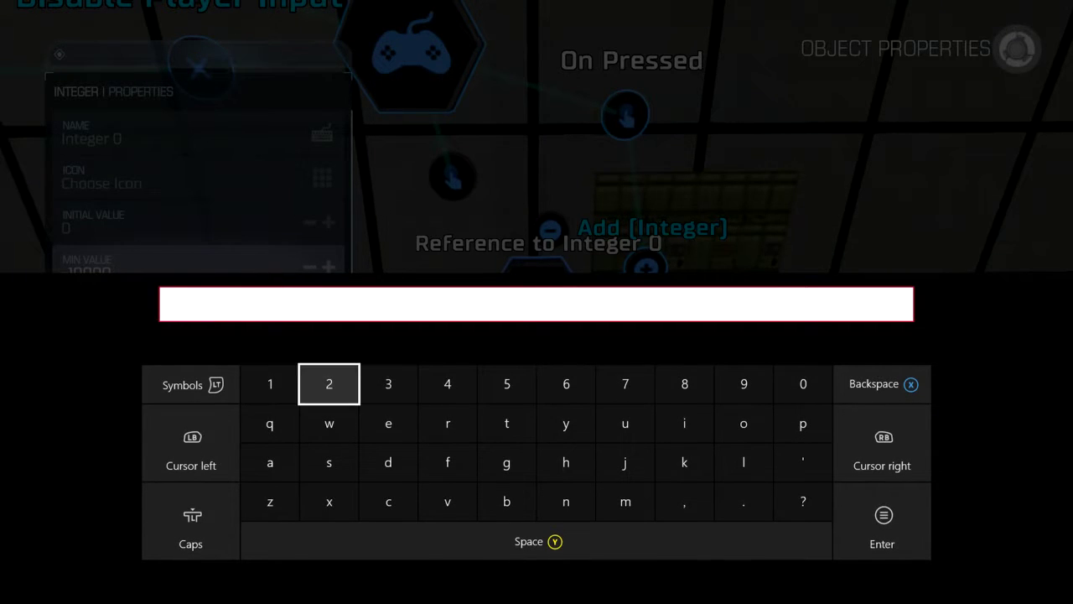
key("Return")
key("Down")
key("Return")
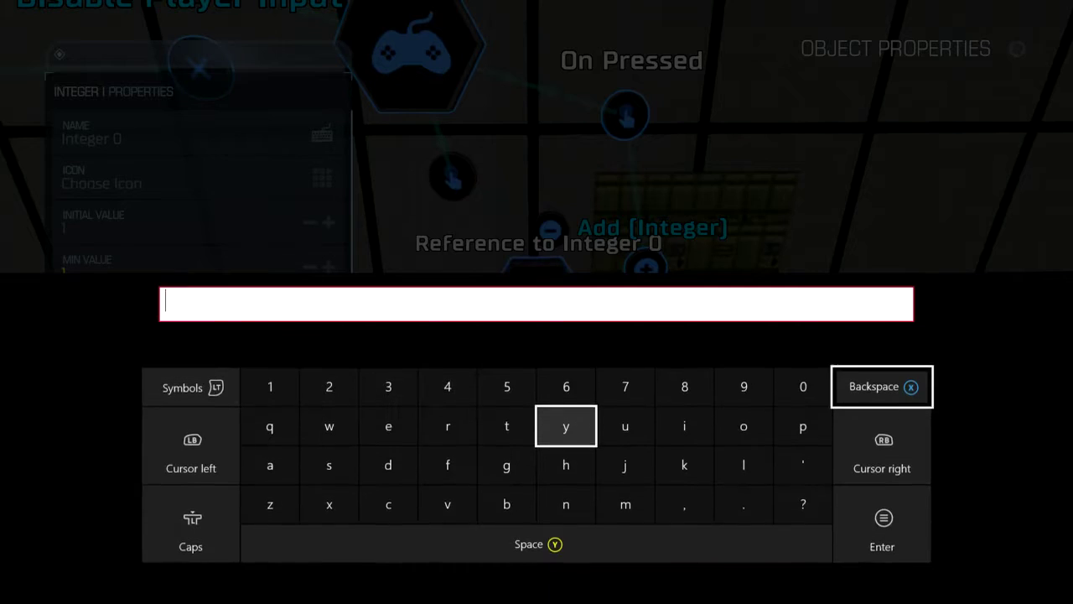
key("Up")
key("Left")
key("Left")
key("Return")
key("Up")
key("Up")
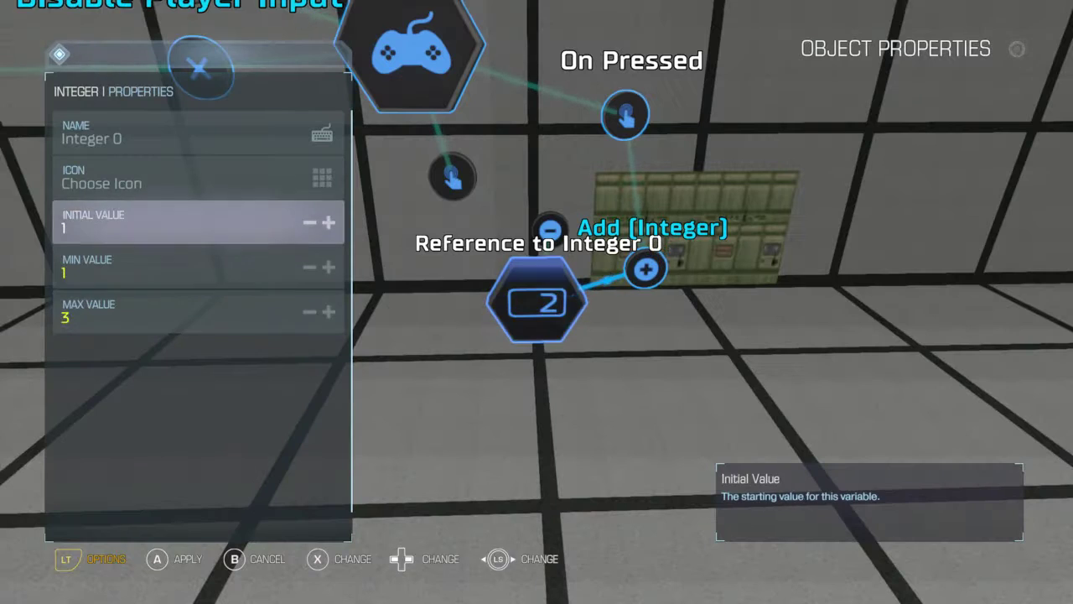
key("a")
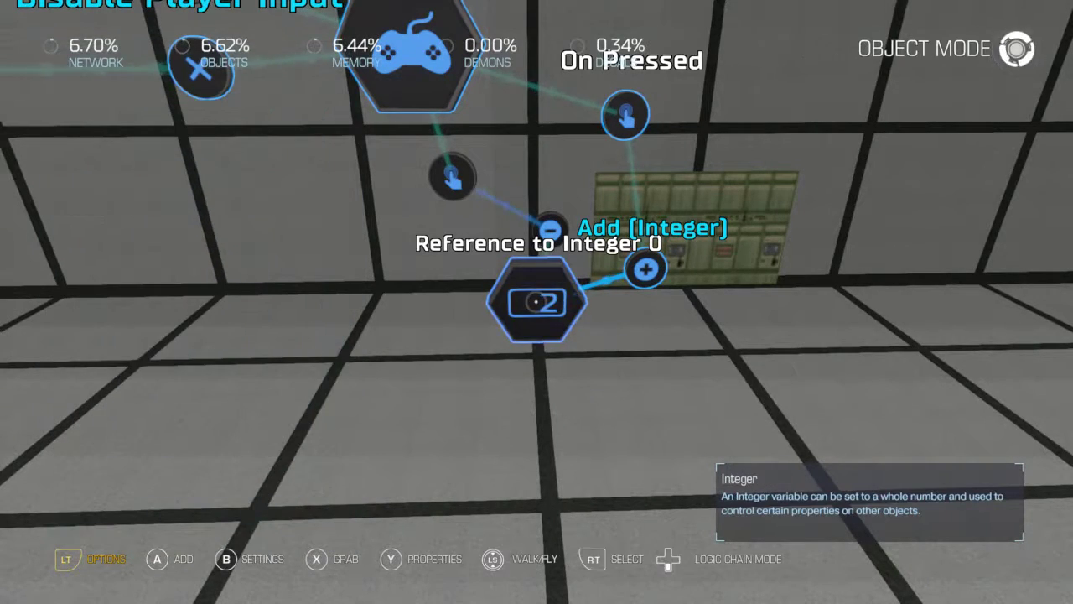
Rename the integer variable as HORI
key("y")
key("x")
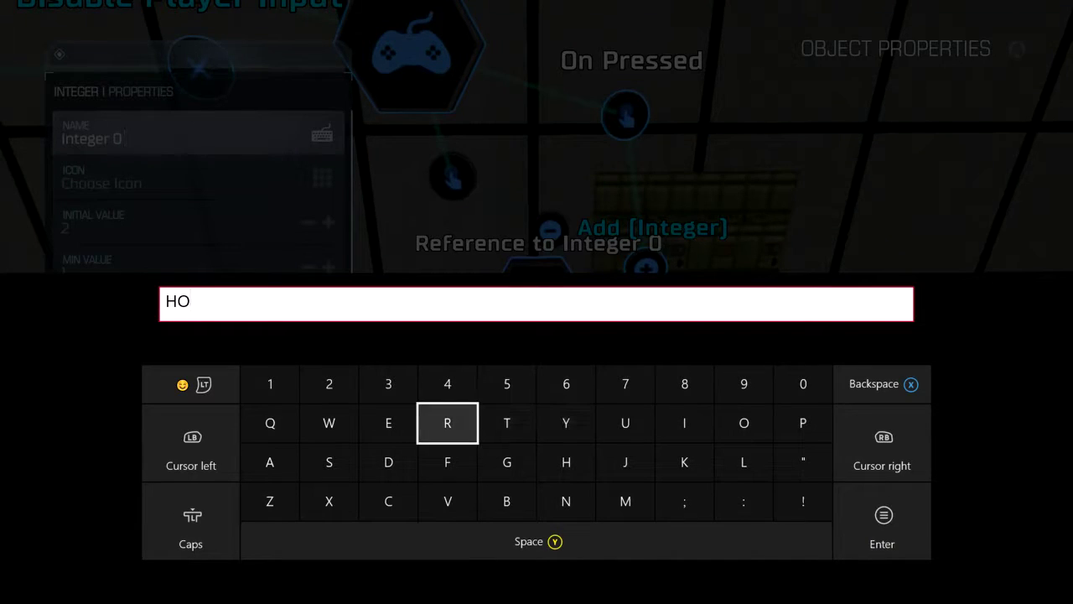
key("Return")
key("Escape")
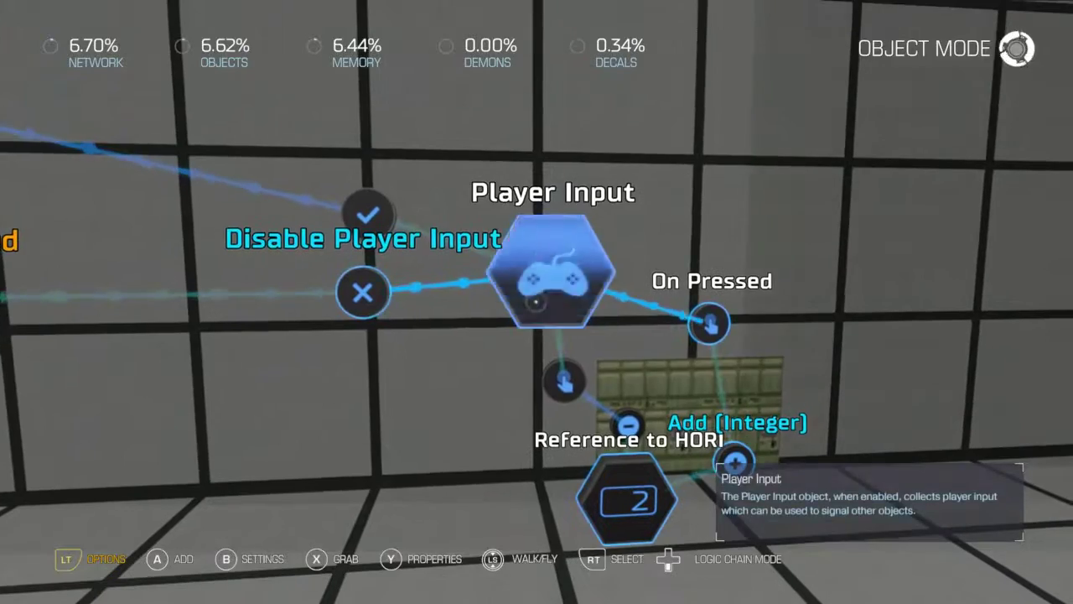
Add a third On Pressed output to Player Input and connect it to a new Integer with Add (Integer)
key("a")
key("a")
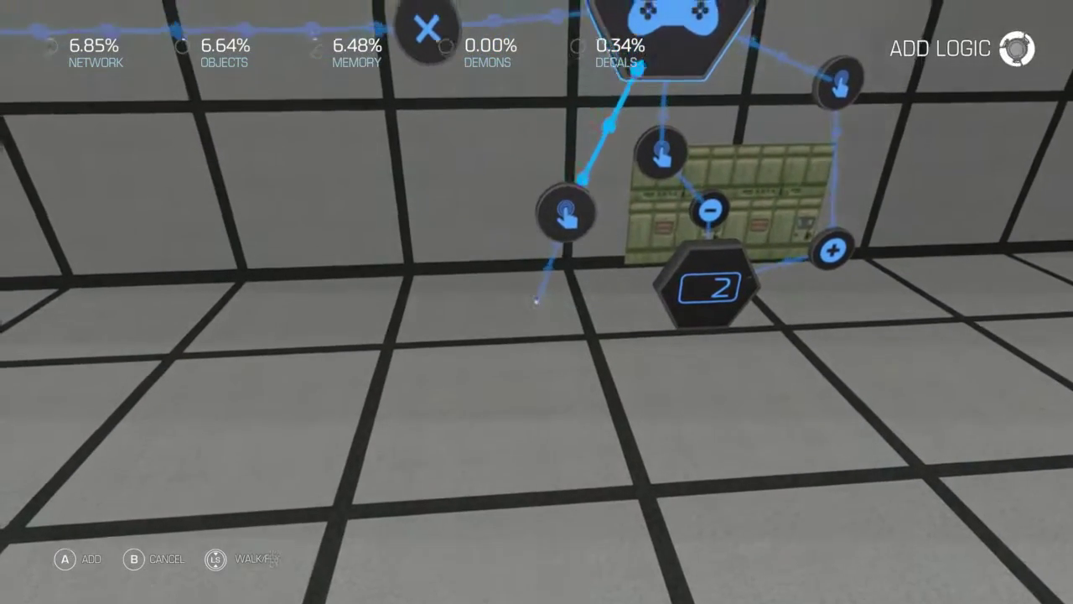
key("a")
left_click(536, 301)
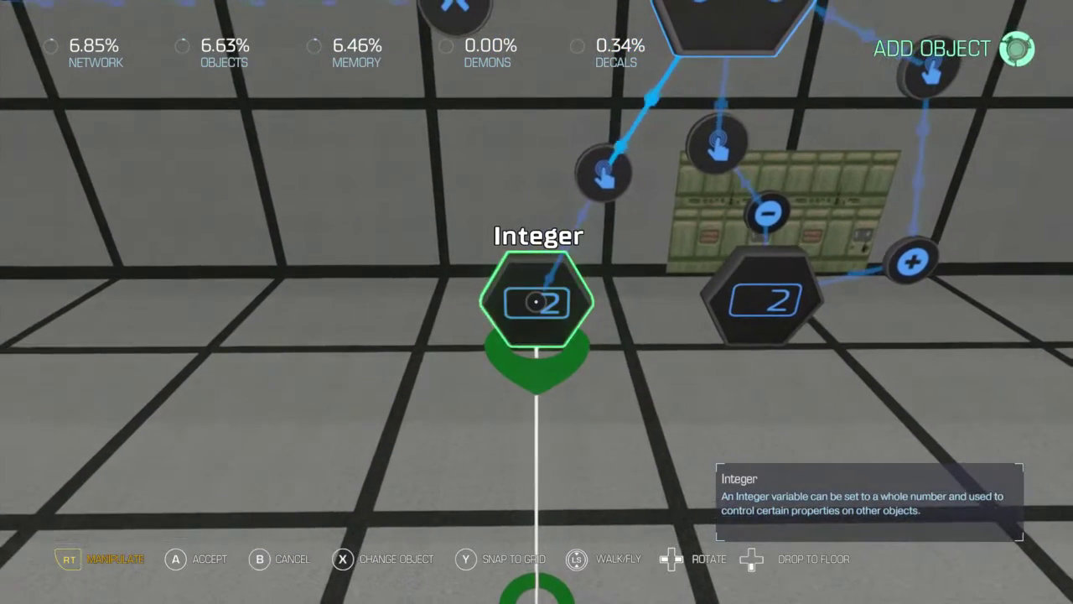
left_click(536, 301)
left_click(536, 301)
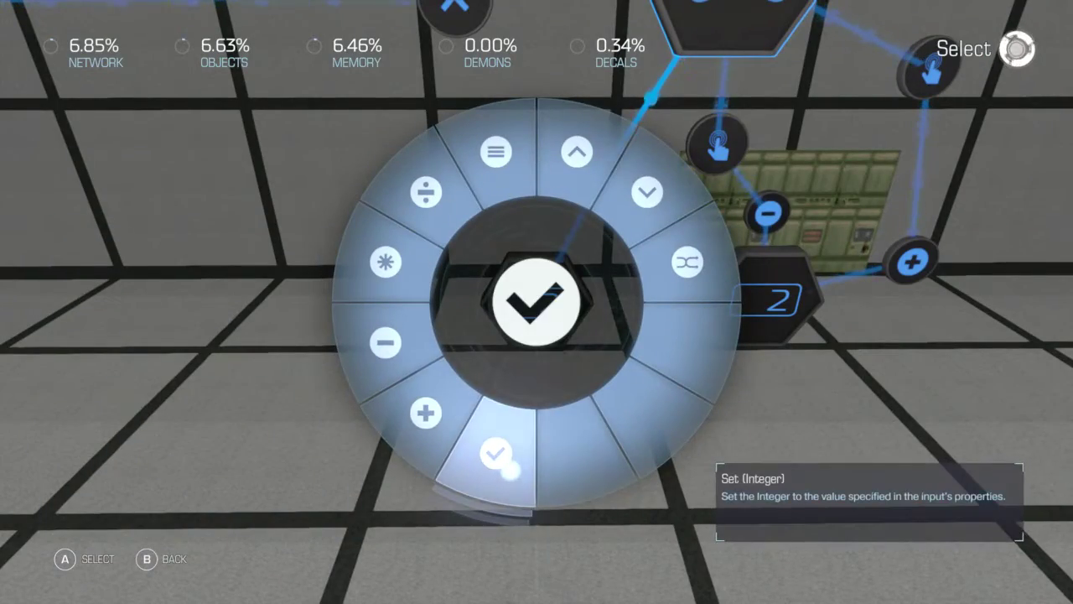
left_click(422, 415)
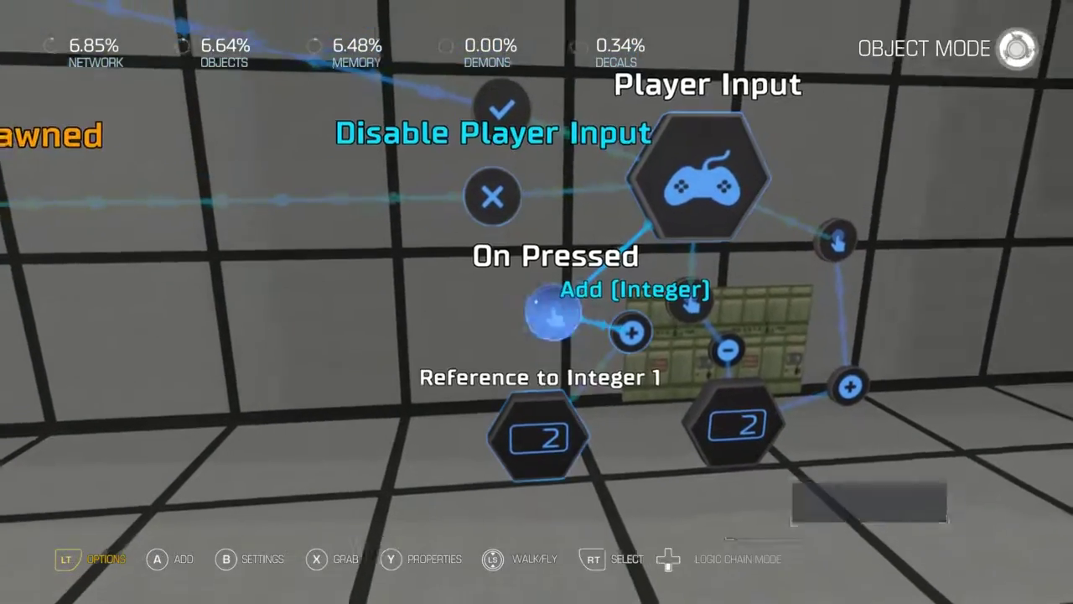
Reposition the third On Pressed and Add (Integer) nodes and set that On Pressed node's input to Taunt 1
key("x")
key("x")
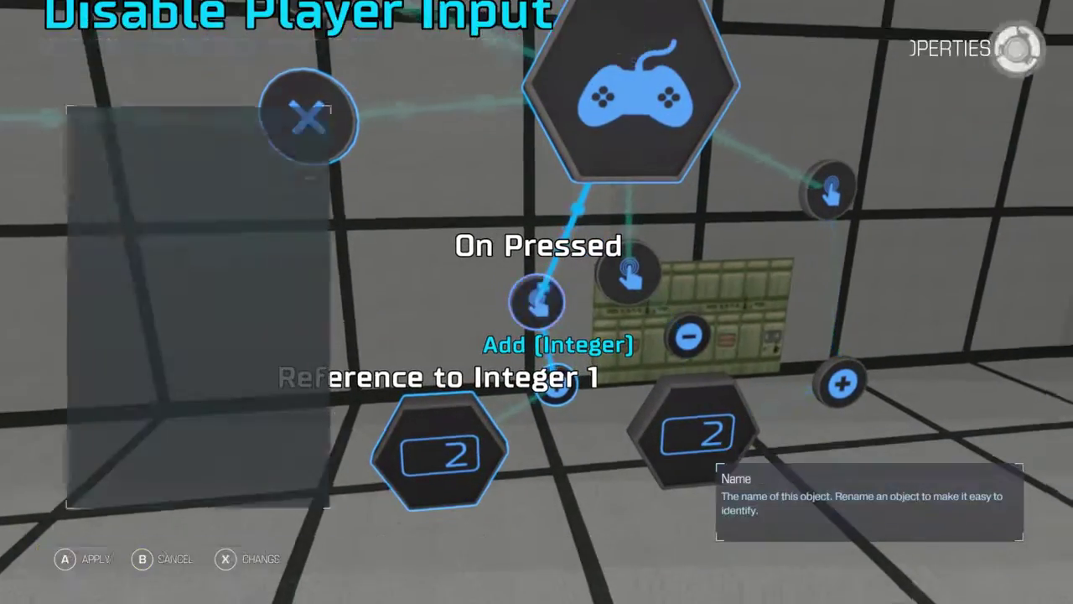
key("Down")
key("Down")
key("Up")
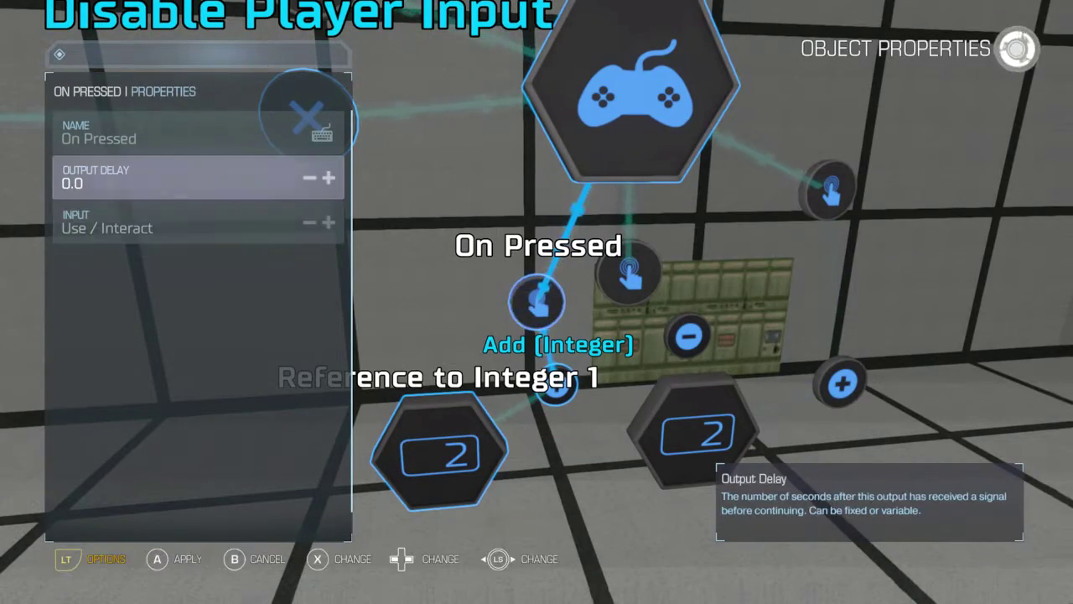
key("Escape")
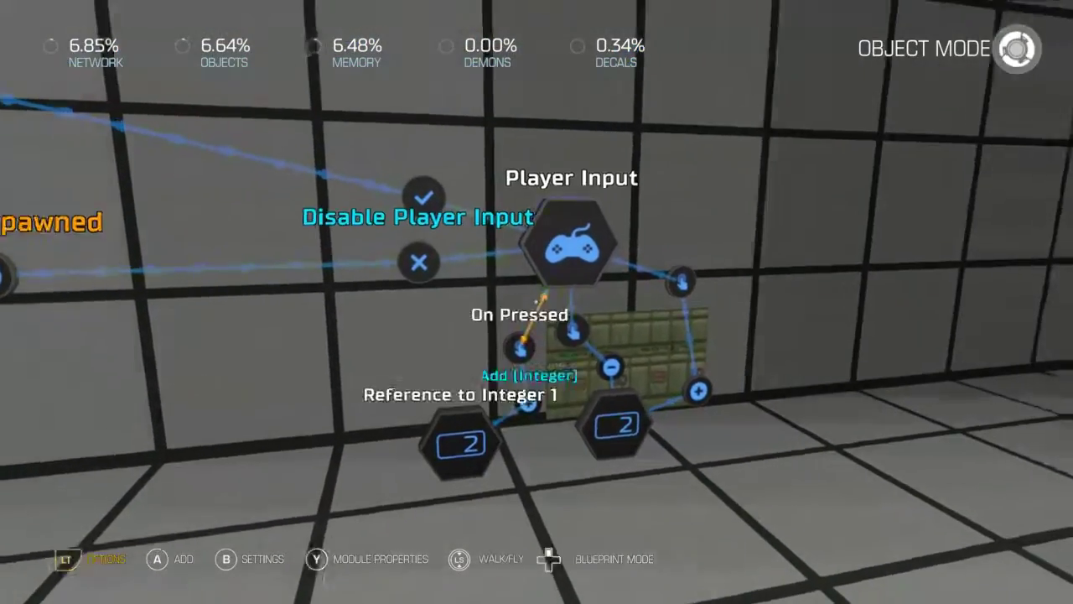
left_click(520, 344)
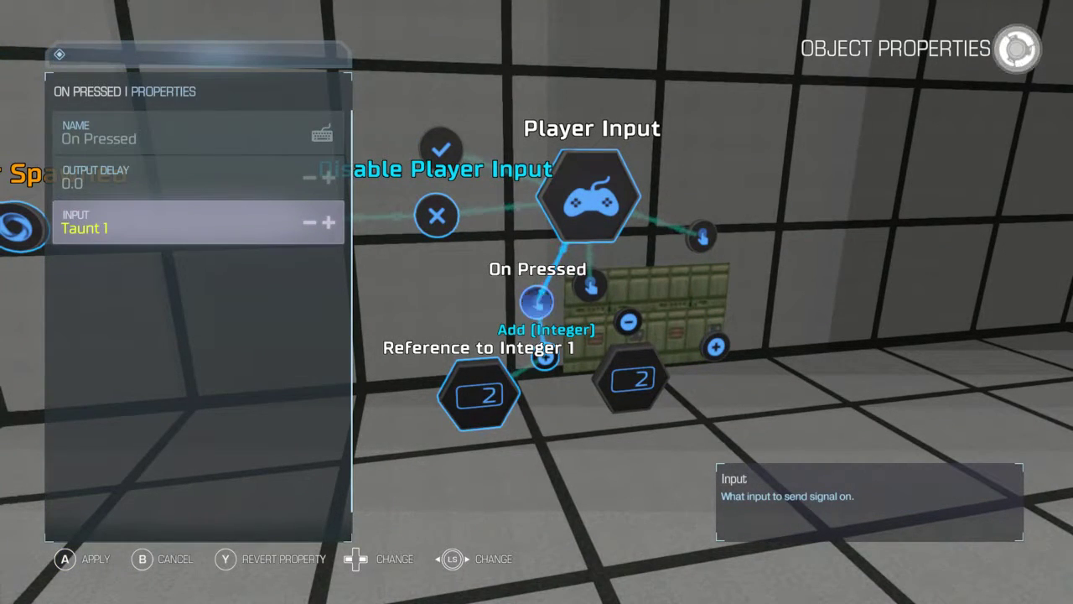
key("Escape")
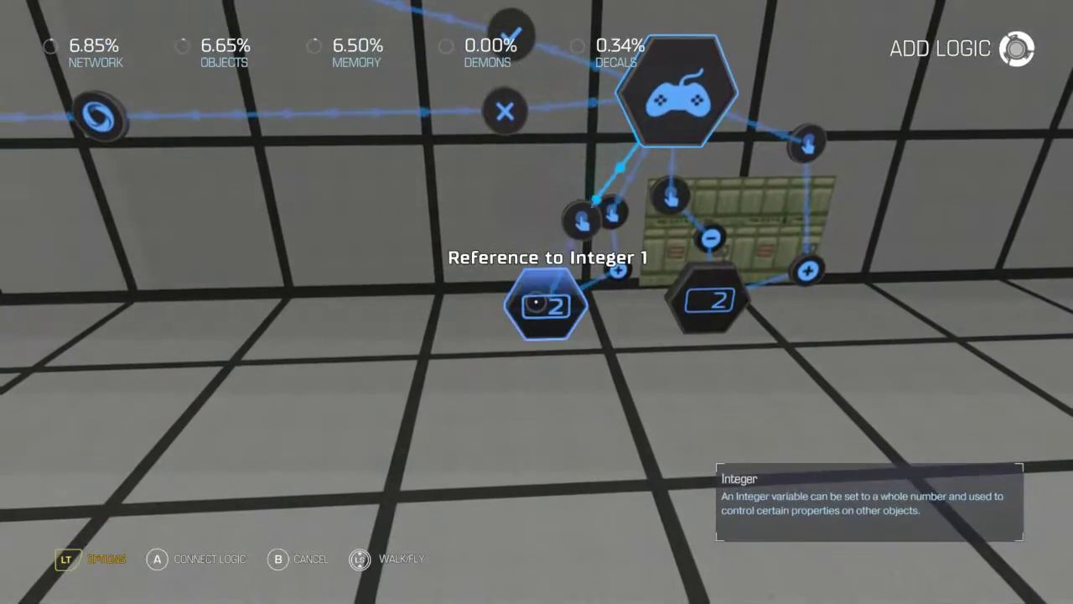
Connect a fourth On Pressed output to the new integer with Subtract (Integer) and move its On Pressed node clear of the others
left_click(537, 301)
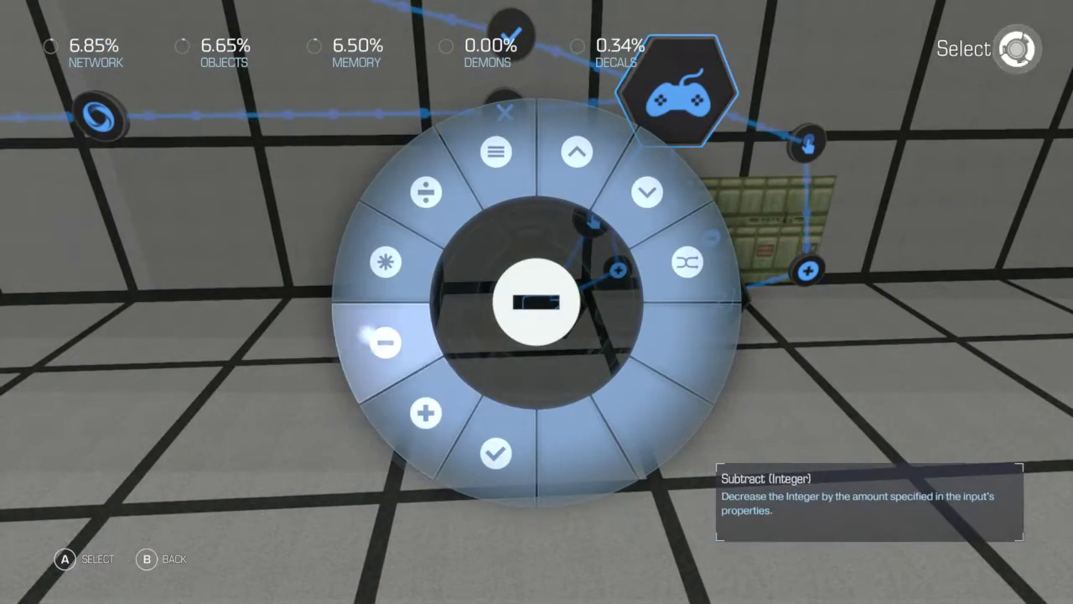
left_click(386, 342)
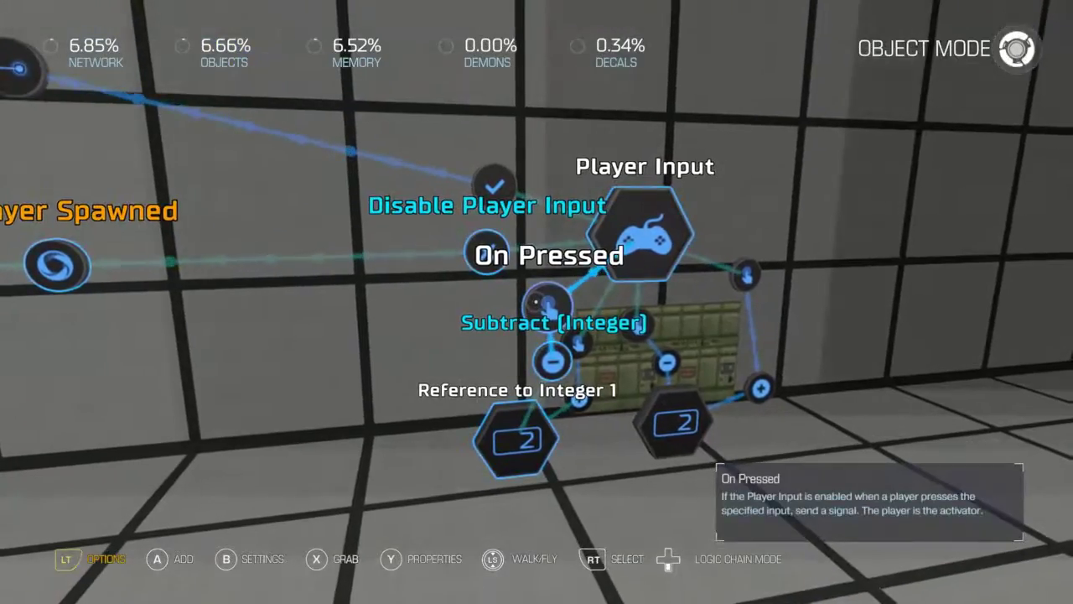
key("x")
key("a")
Set the fourth On Pressed node's input to Taunt 3 and move its Subtract (Integer) node above the new integer
key("y")
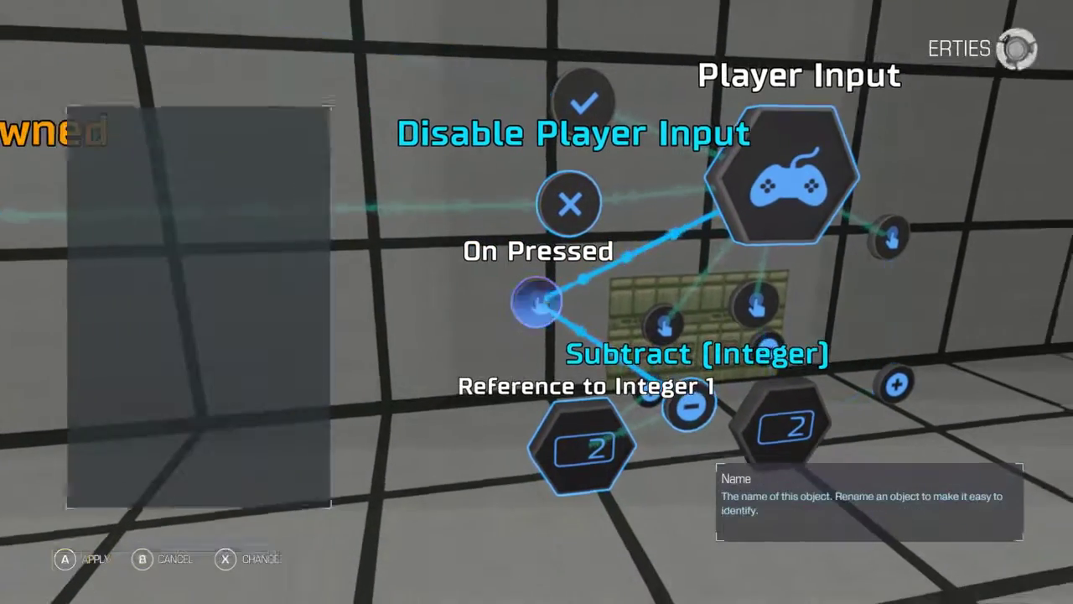
key("Down")
key("Down")
key("Right")
key("Right")
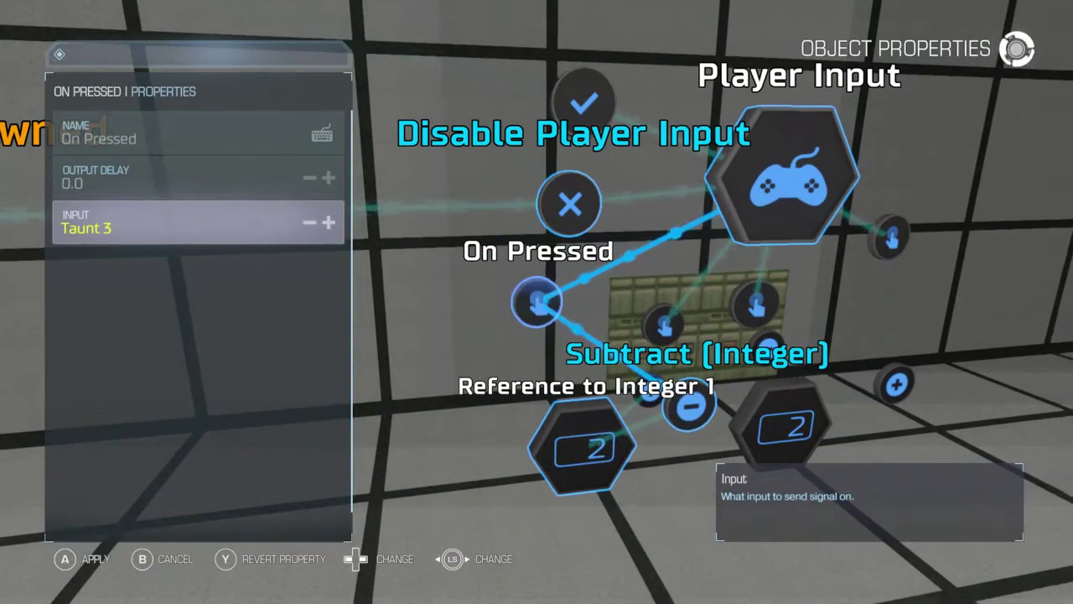
key("a")
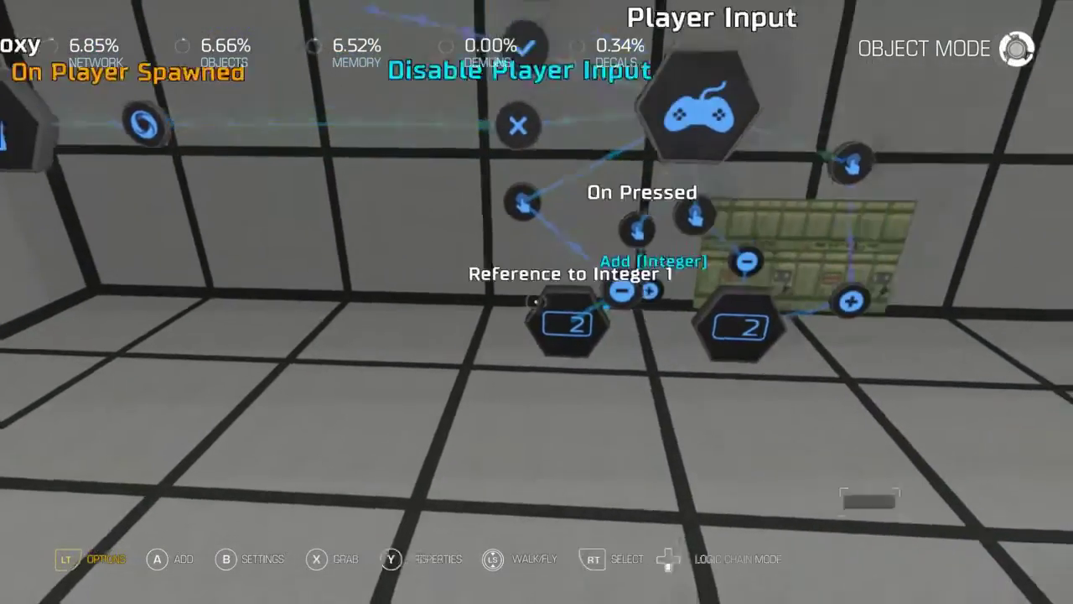
key("x")
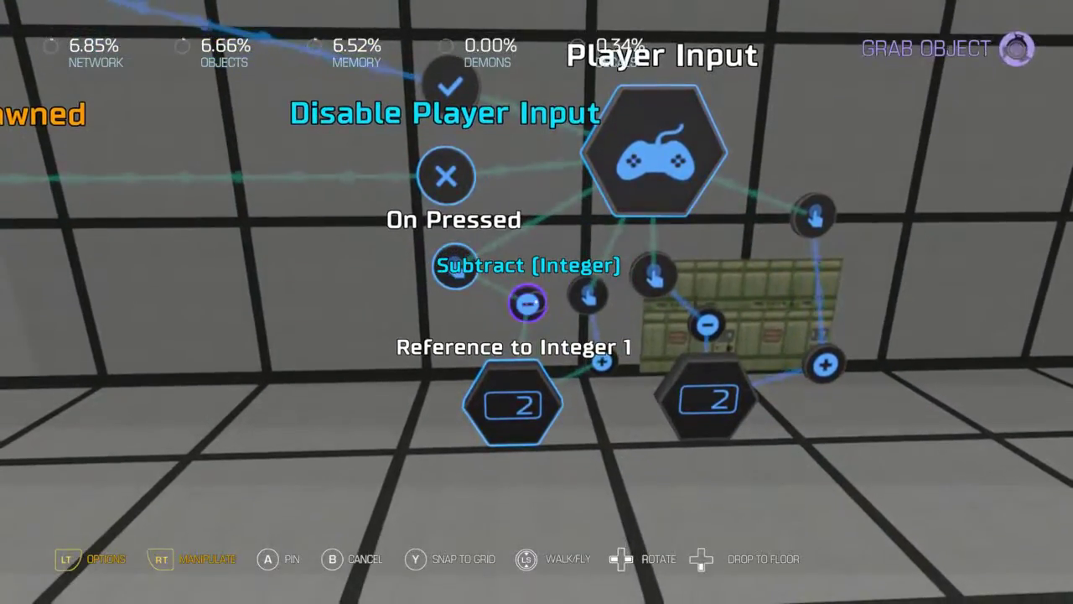
key("a")
Check the controller layout in the settings to see which directions activate each taunt
key("Escape")
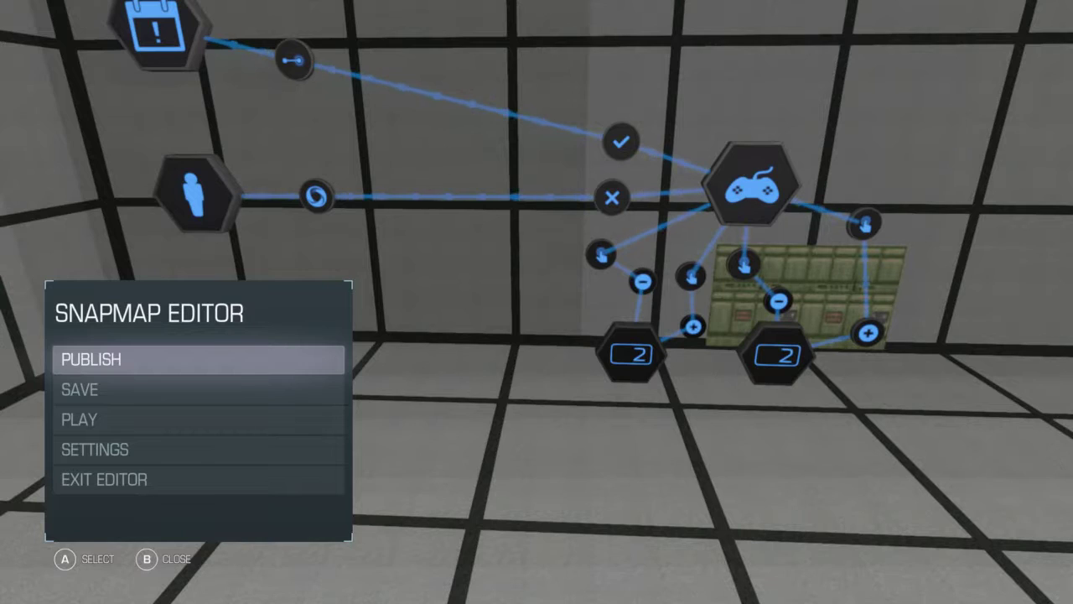
key("Down")
key("Down")
key("Down")
key("Return")
key("Down")
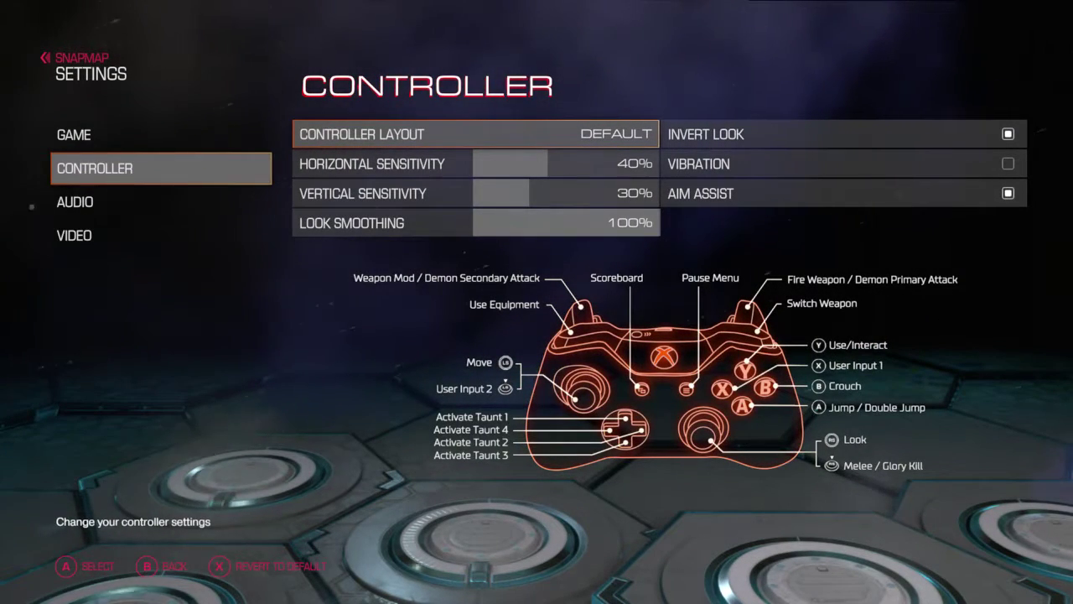
key("Escape")
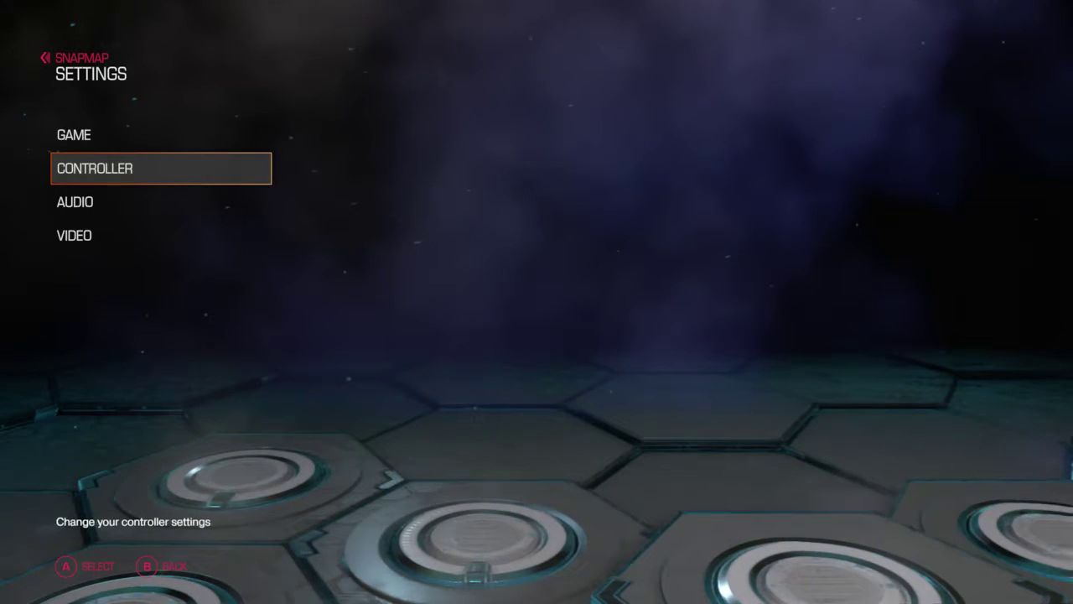
key("Escape")
key("Escape")
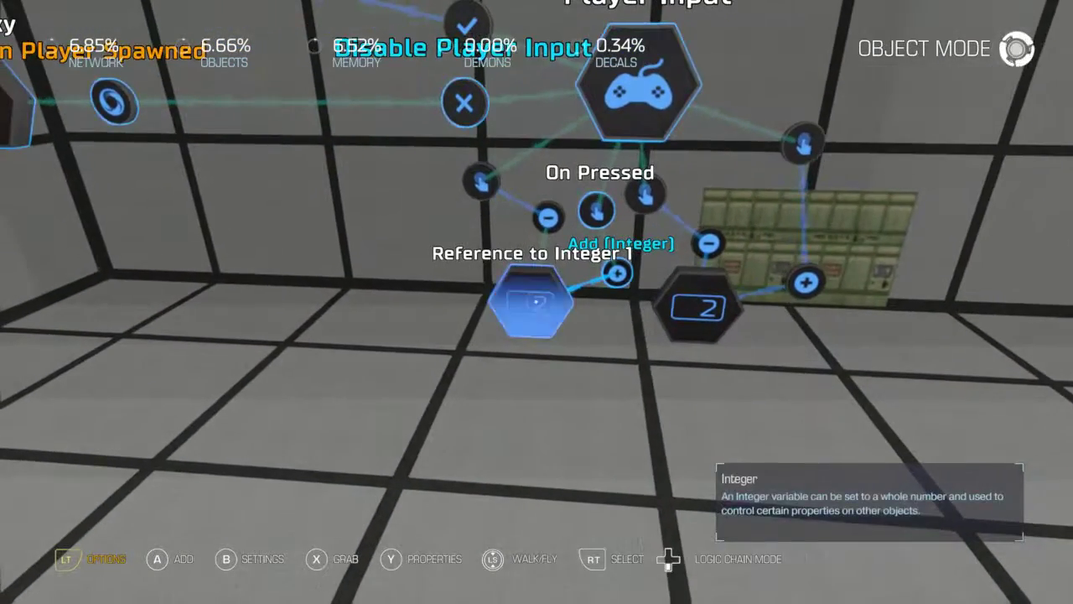
Set the new integer's minimum value to 1
key("y")
key("Down")
key("Down")
key("Down")
key("Down")
key("Up")
key("x")
key("BackSpace")
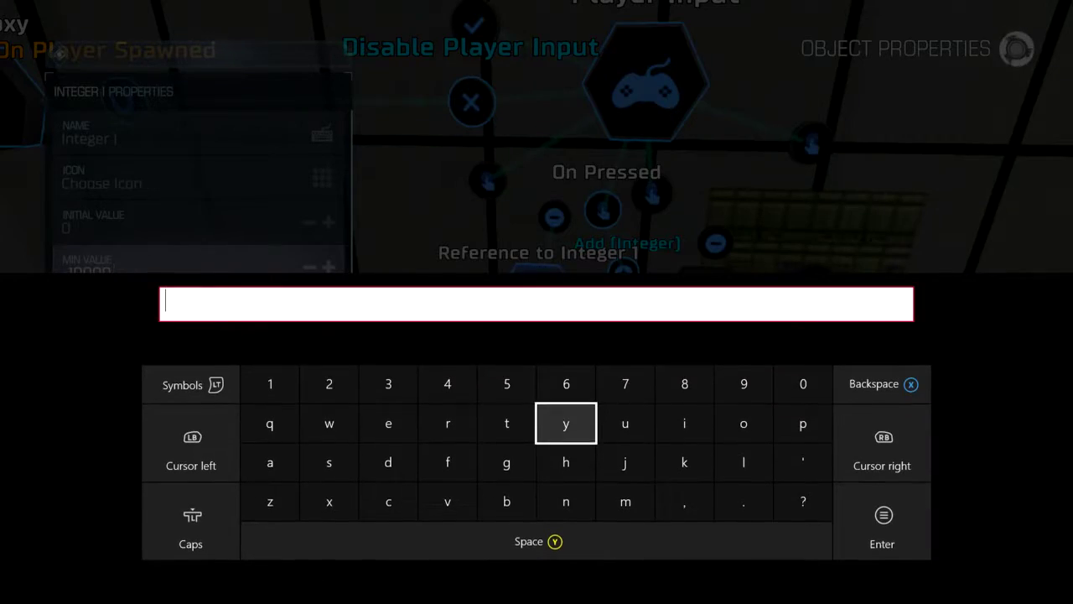
type("1")
key("Return")
key("Down")
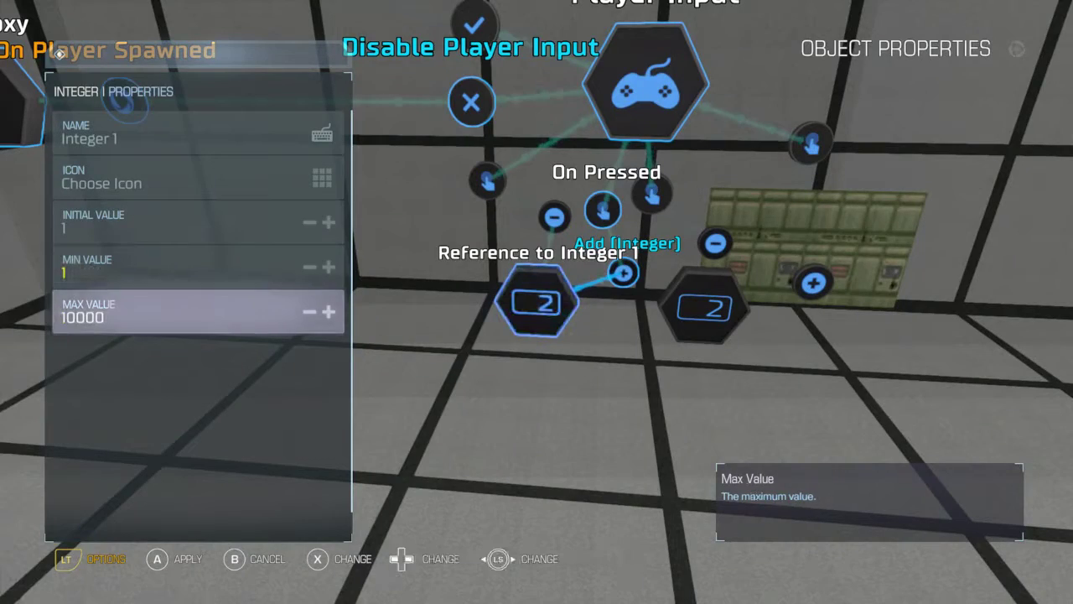
Set the new integer's maximum value to 3 and apply its properties
key("Return")
key("BackSpace")
key("Up")
key("Left")
type("3")
key("Return")
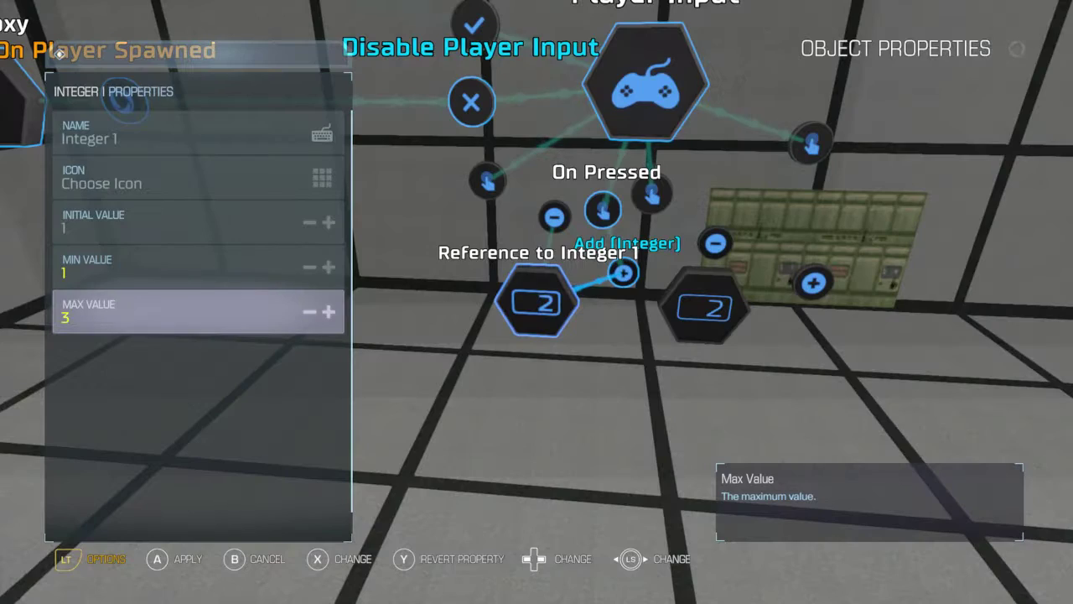
key("Up")
key("Return")
key("y")
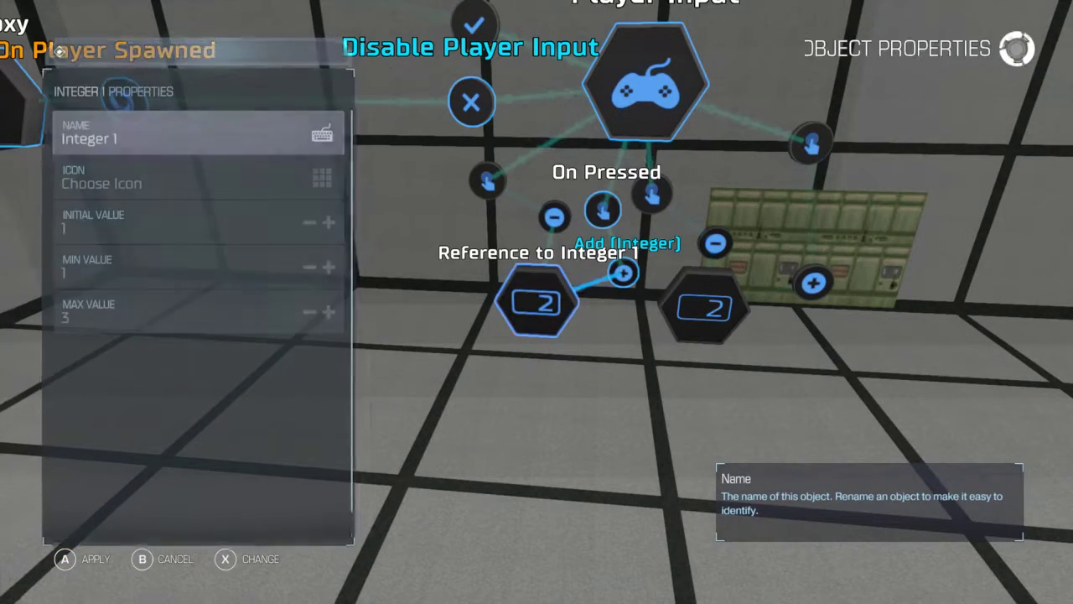
Rename the new integer variable as VERT
key("Down")
key("Down")
key("Down")
key("Down")
key("Up")
key("Up")
key("Up")
key("Up")
key("Return")
key("BackSpace")
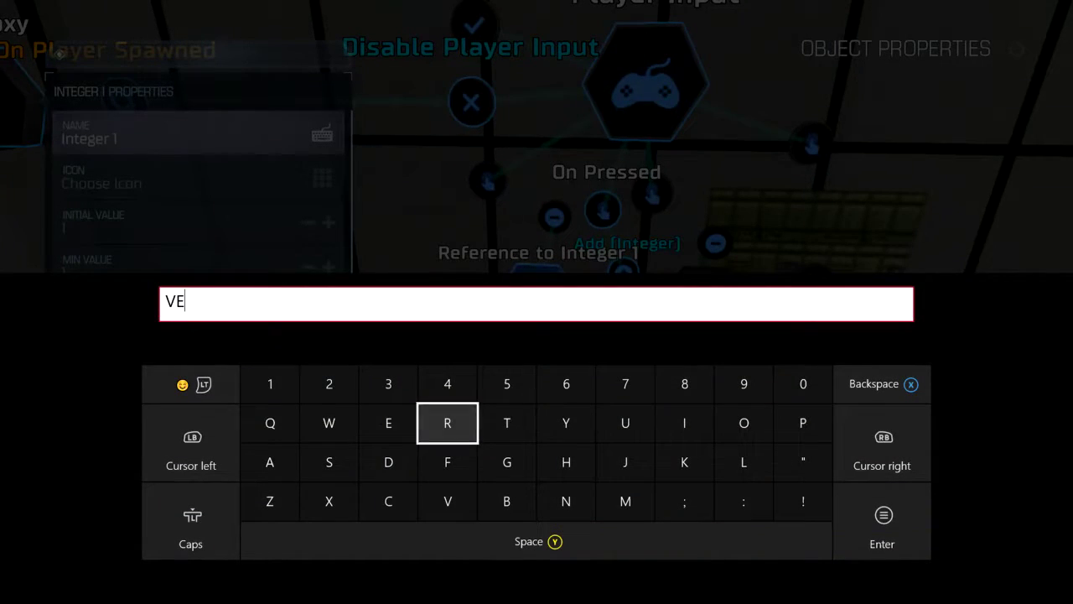
key("Return")
key("Return")
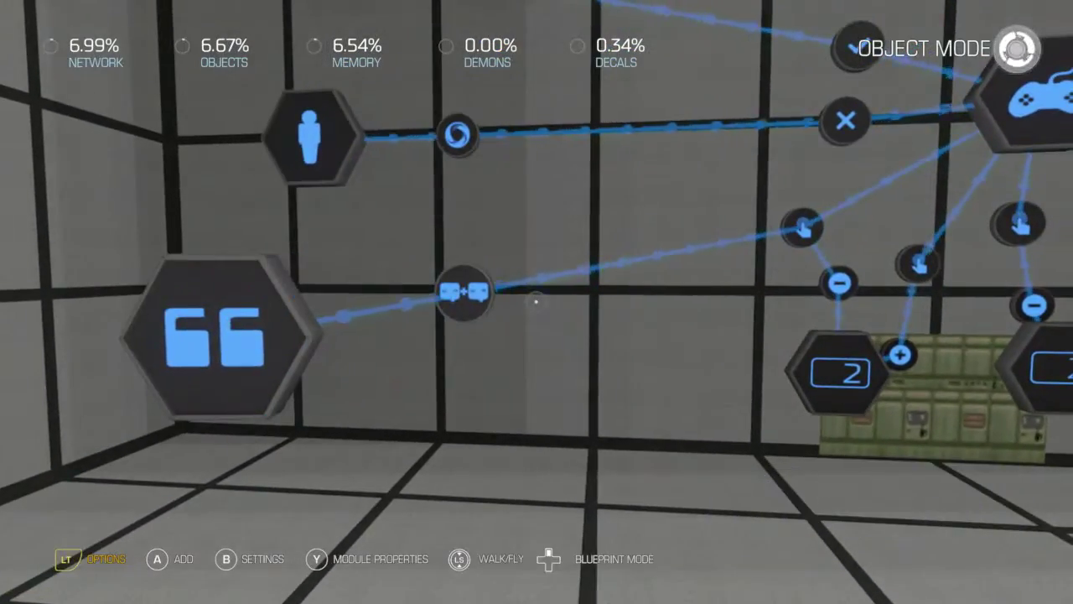
Add the VERT and HORI integers, in that order, as the string parts of the Build node
key("y")
key("Down")
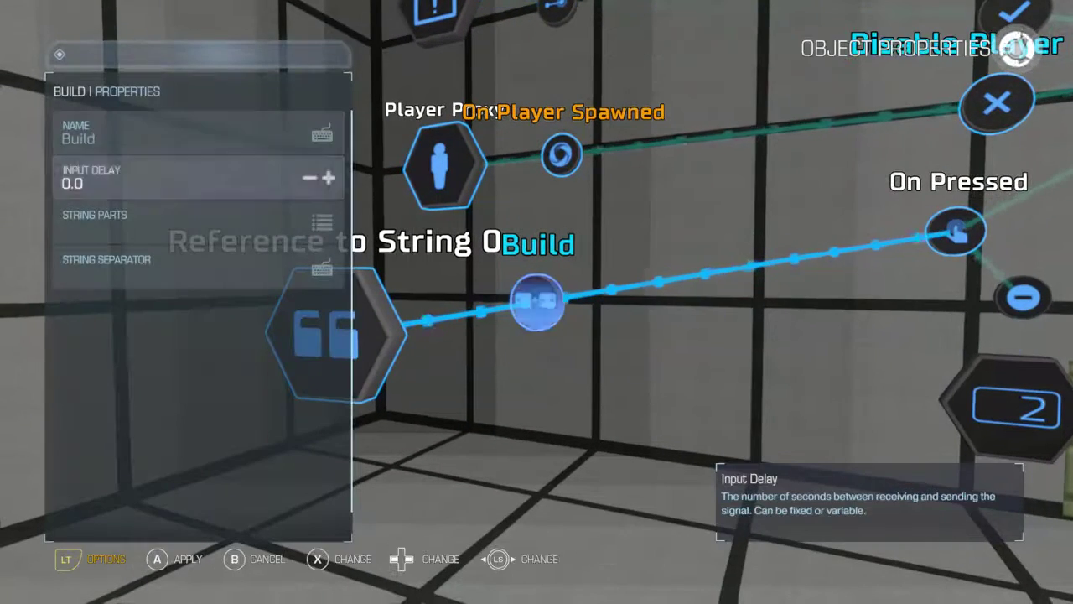
key("Down")
key("x")
key("x")
key("Right")
key("Right")
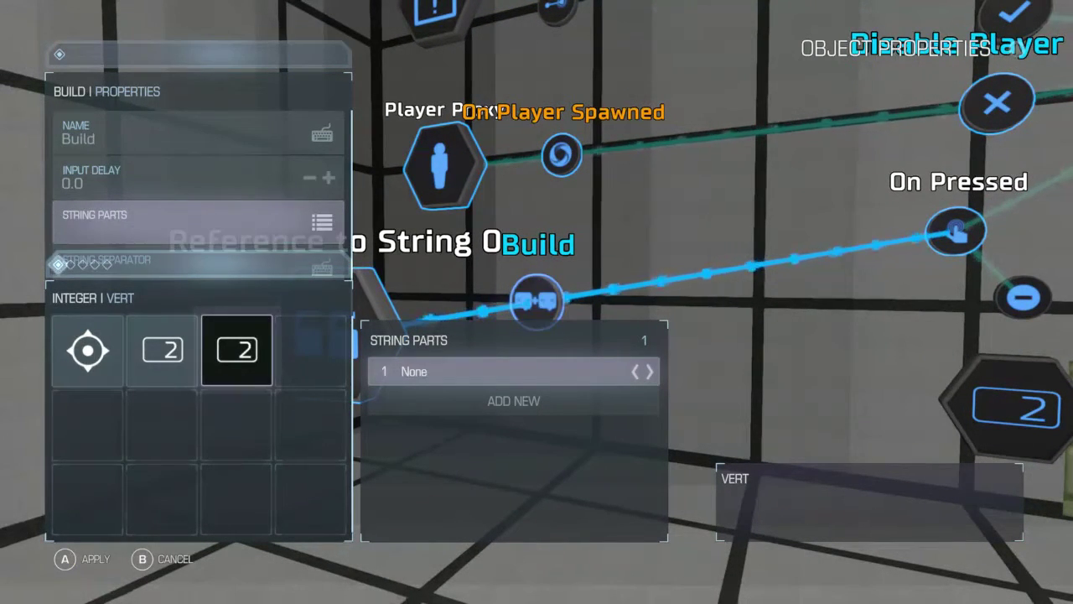
key("a")
key("Down")
key("x")
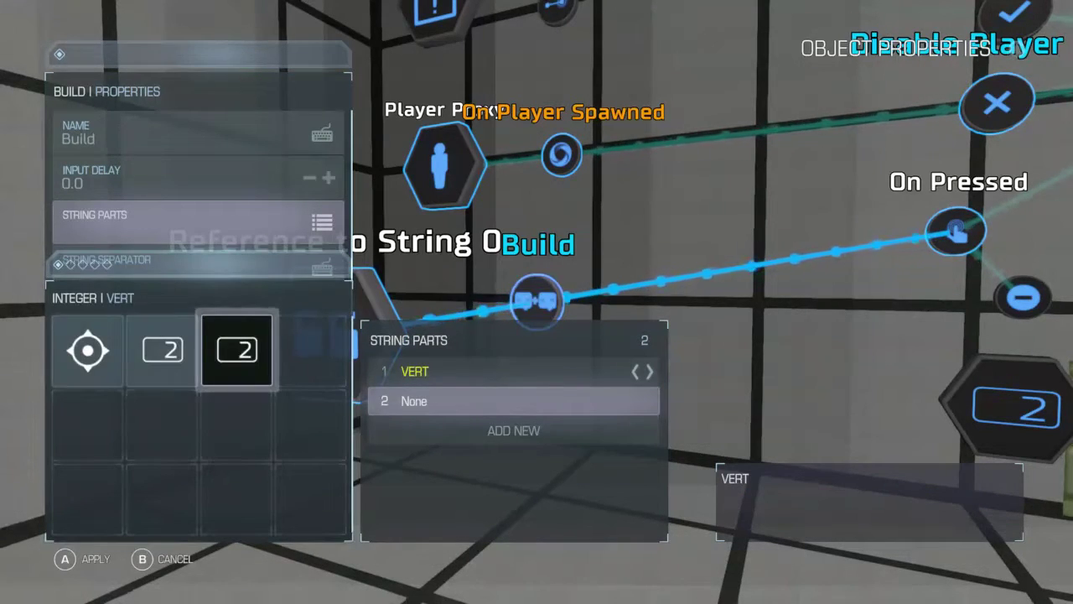
key("Left")
key("Return")
Open the Build node's string separator for editing and apply the node's properties
key("Down")
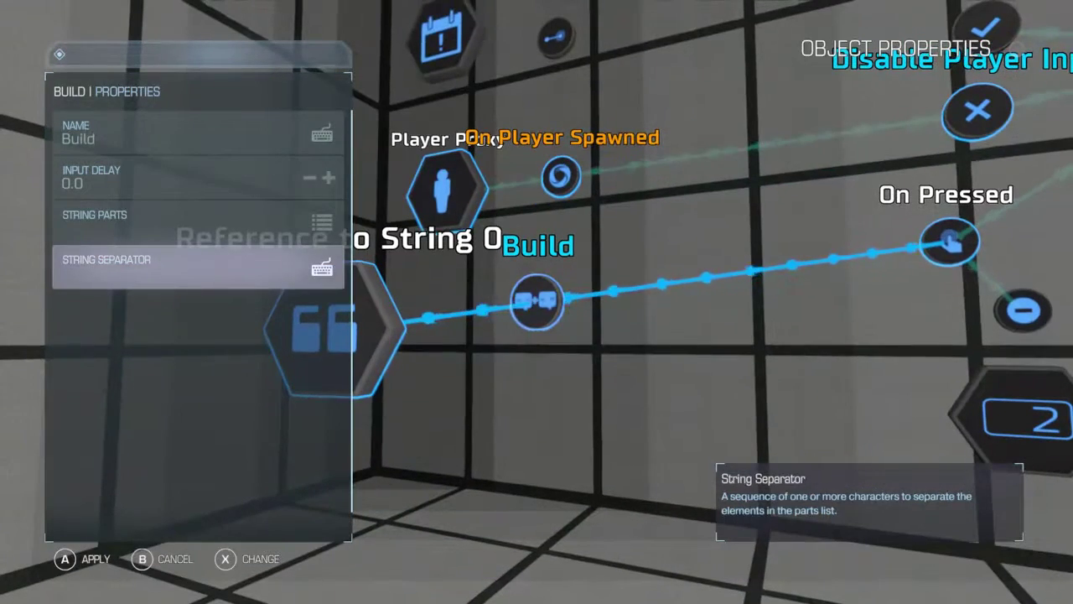
key("Up")
key("Down")
key("Return")
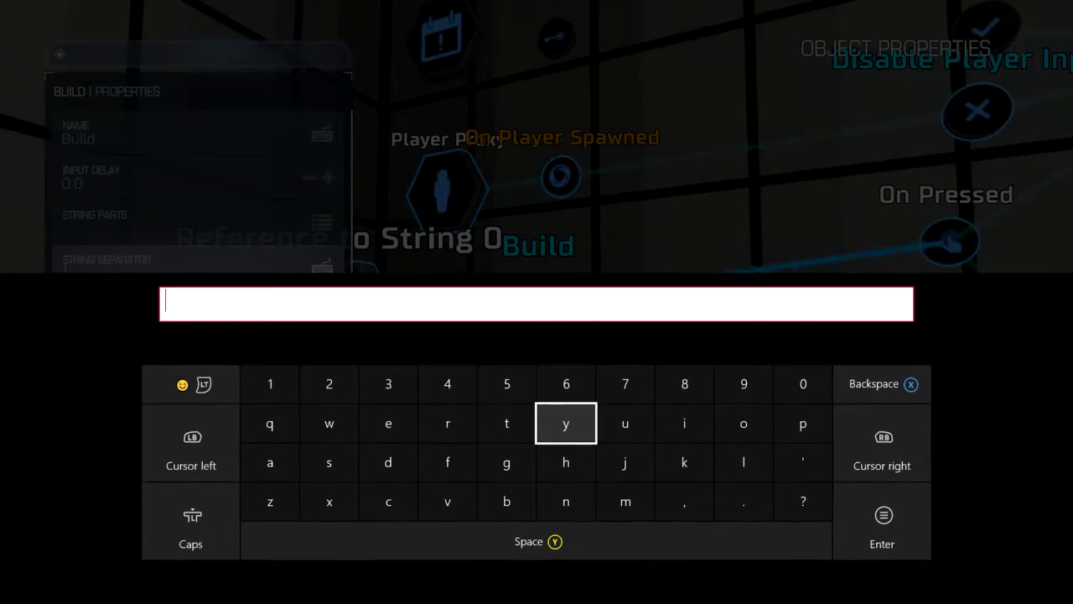
key("Escape")
key("Return")
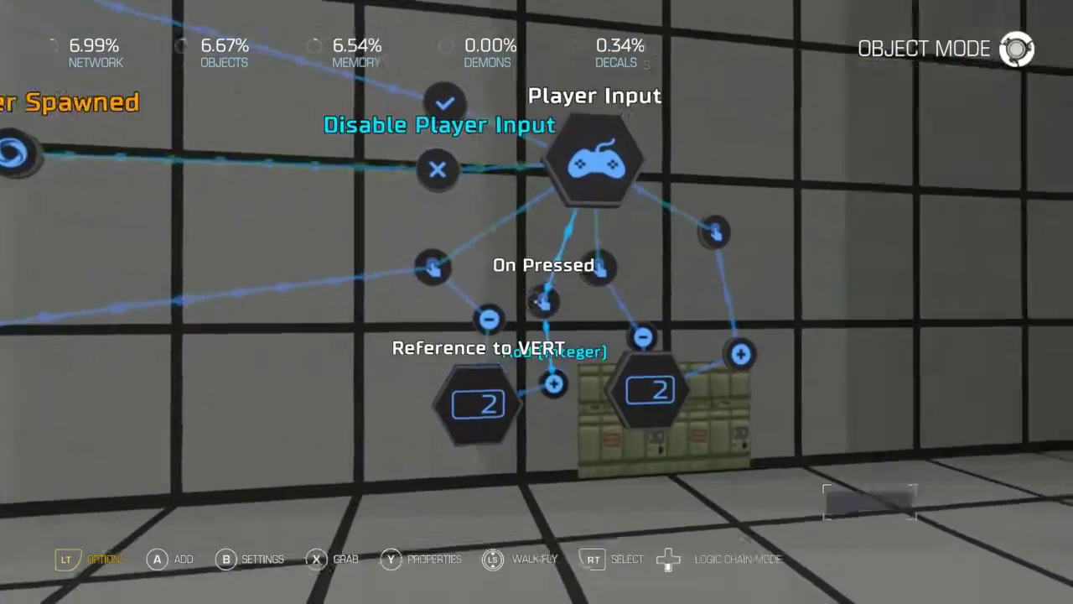
Connect the remaining On Pressed outputs of Player Input to the string's Build node
left_click(537, 301)
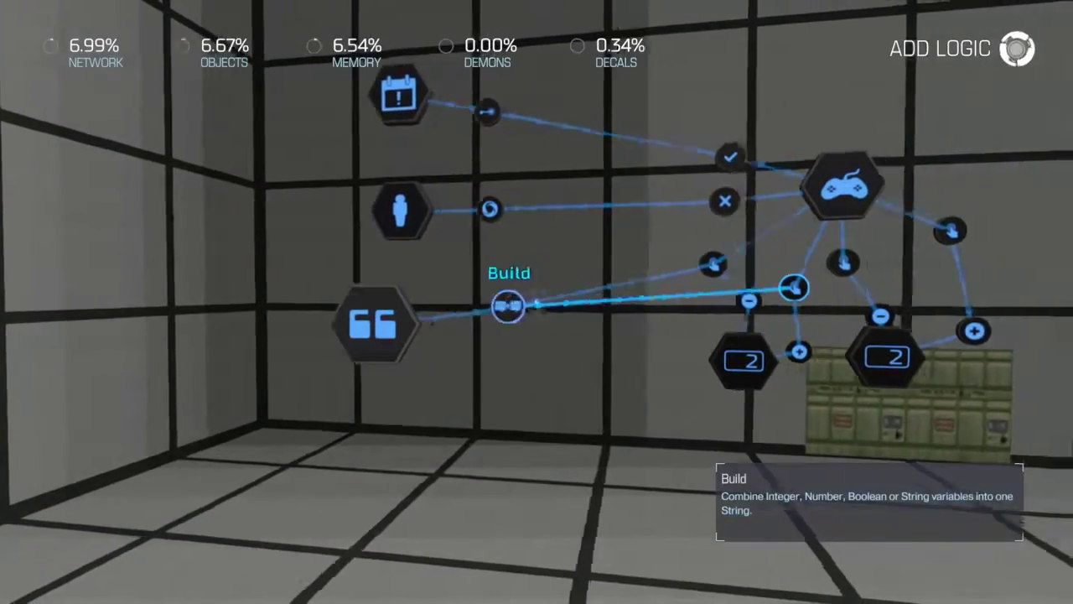
left_click(537, 302)
left_click(537, 302)
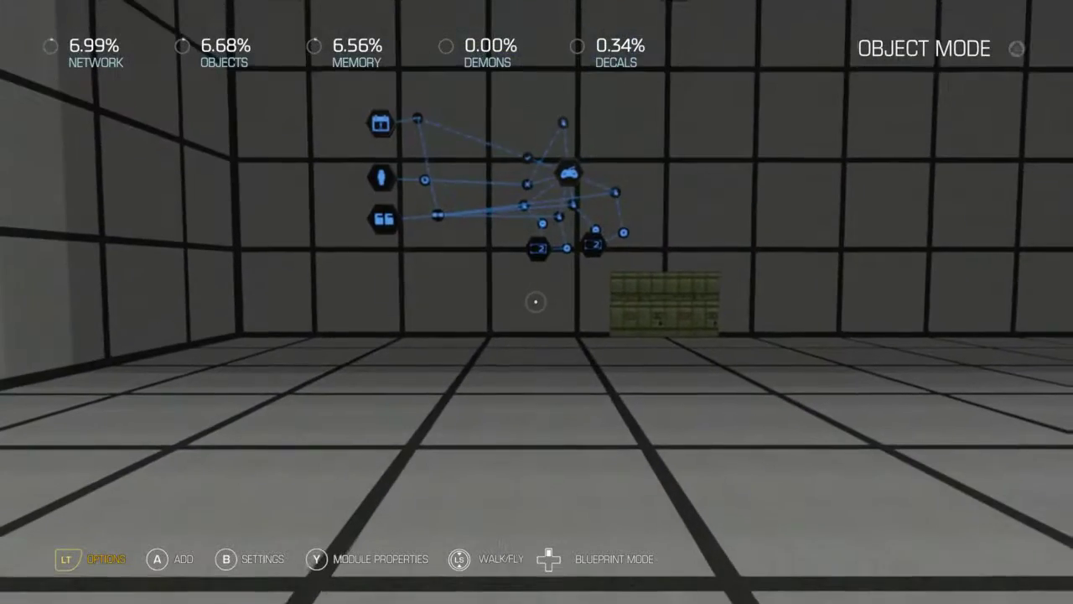
Place a Box Trigger on the floor and connect the String Compare output to it with Set Color
left_click(536, 302)
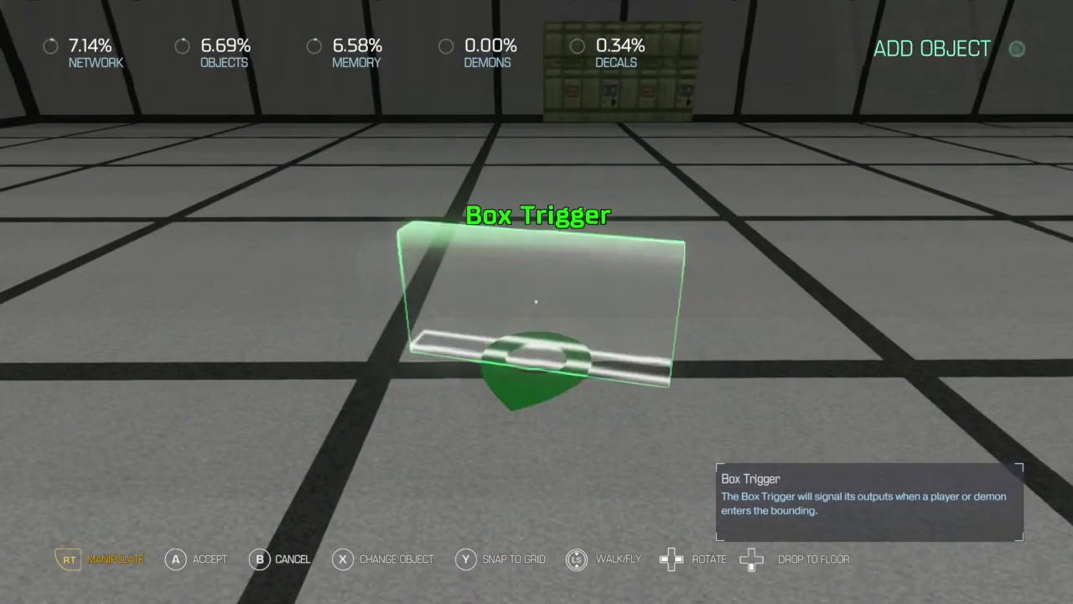
left_click(536, 301)
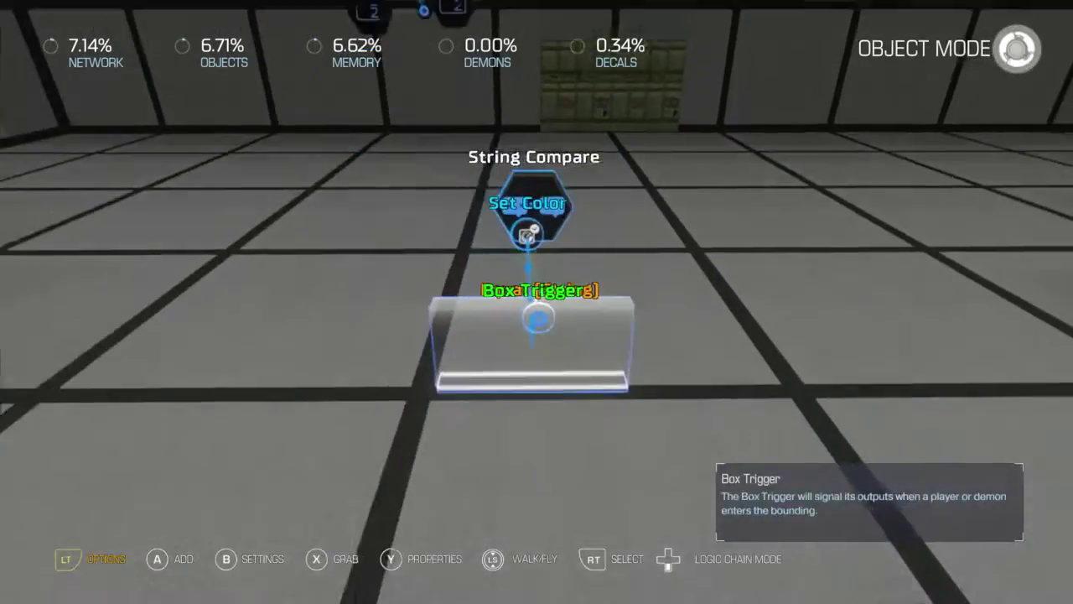
Move the String Compare node and its linked logic apart above the Box Trigger
key("x")
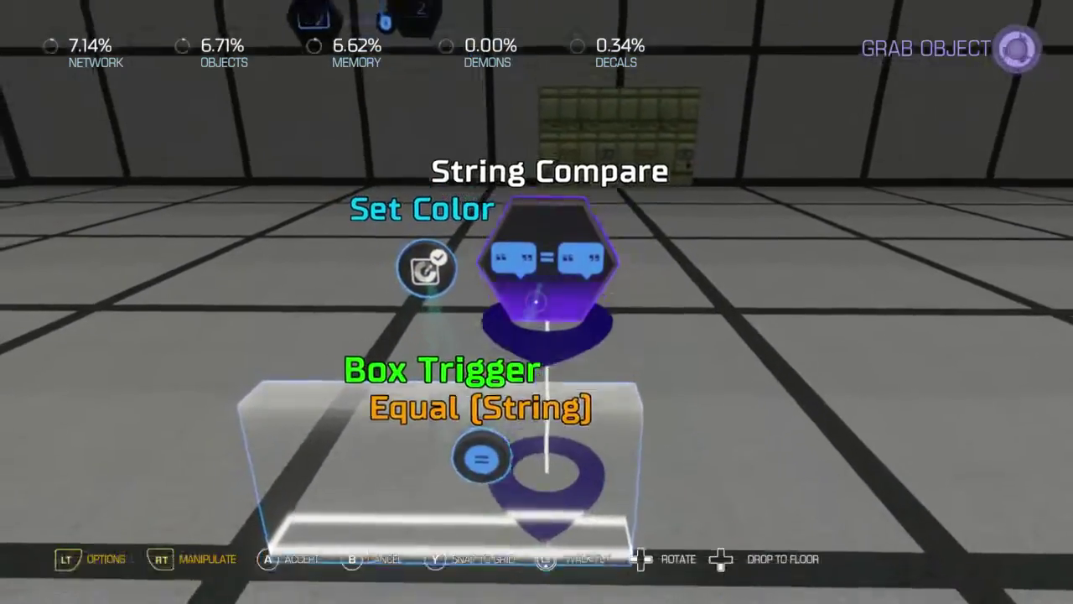
left_click(536, 301)
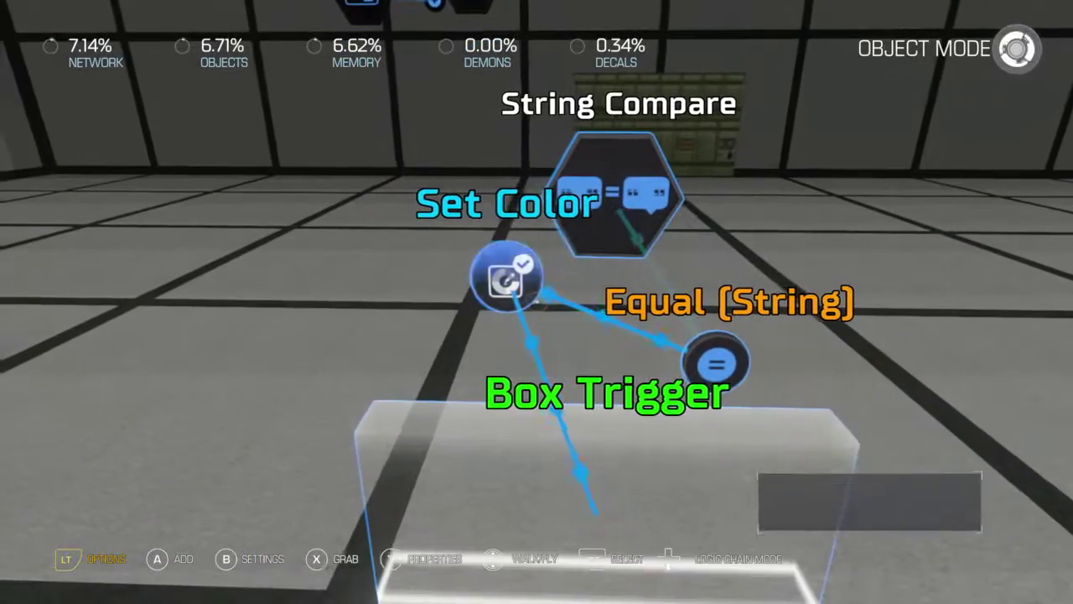
key("x")
Set the color of the Equal output's Set Color node to red
key("y")
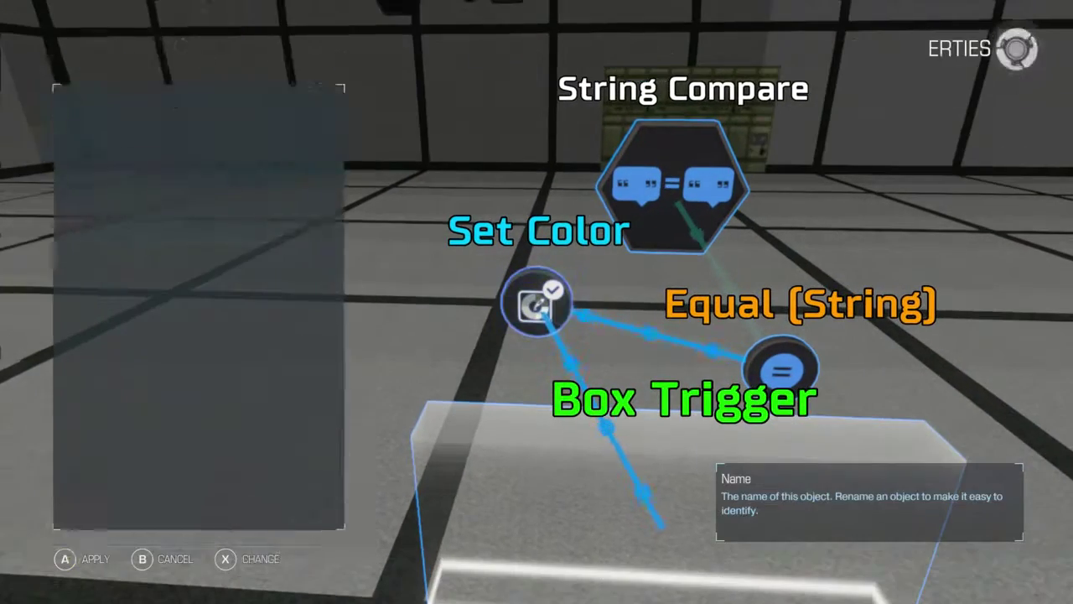
key("Down")
key("Down")
key("x")
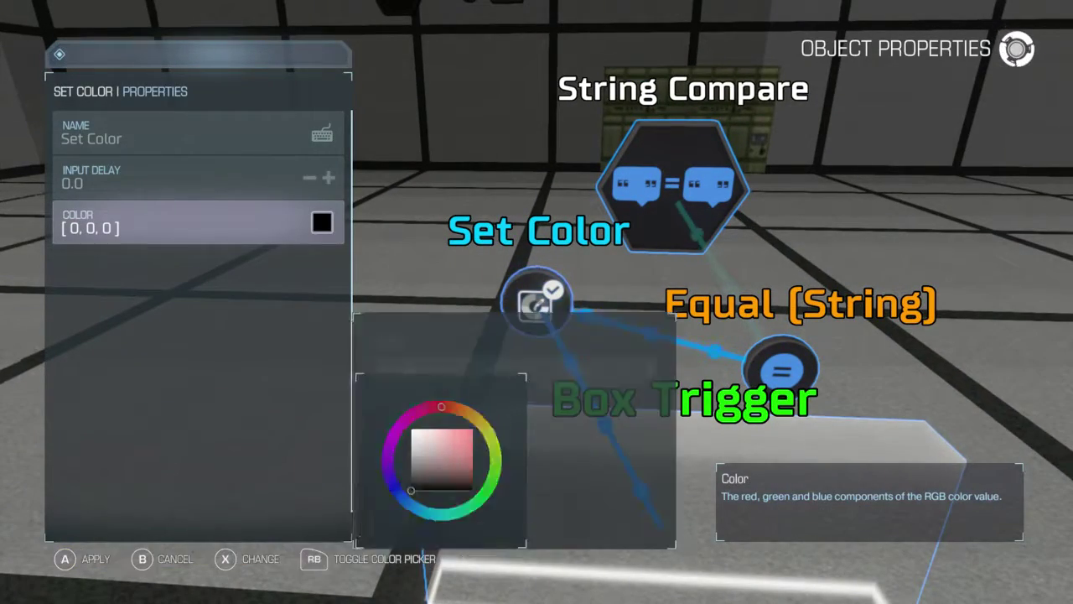
key("Left")
key("a")
key("a")
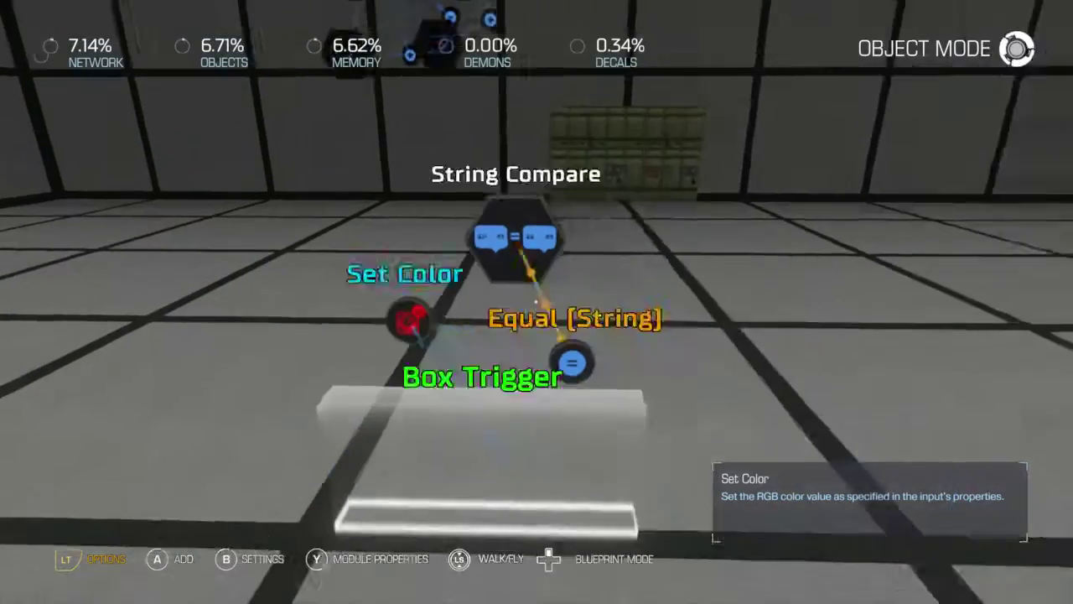
Connect the String Compare's Not Equal output to the Box Trigger with a second Set Color input
key("a")
key("a")
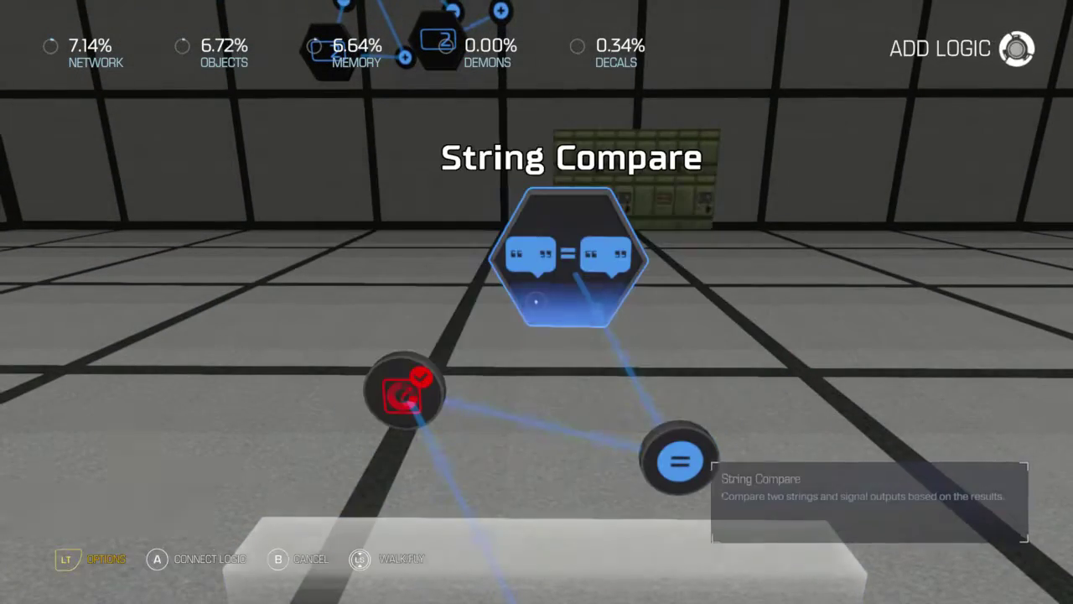
key("a")
key("a")
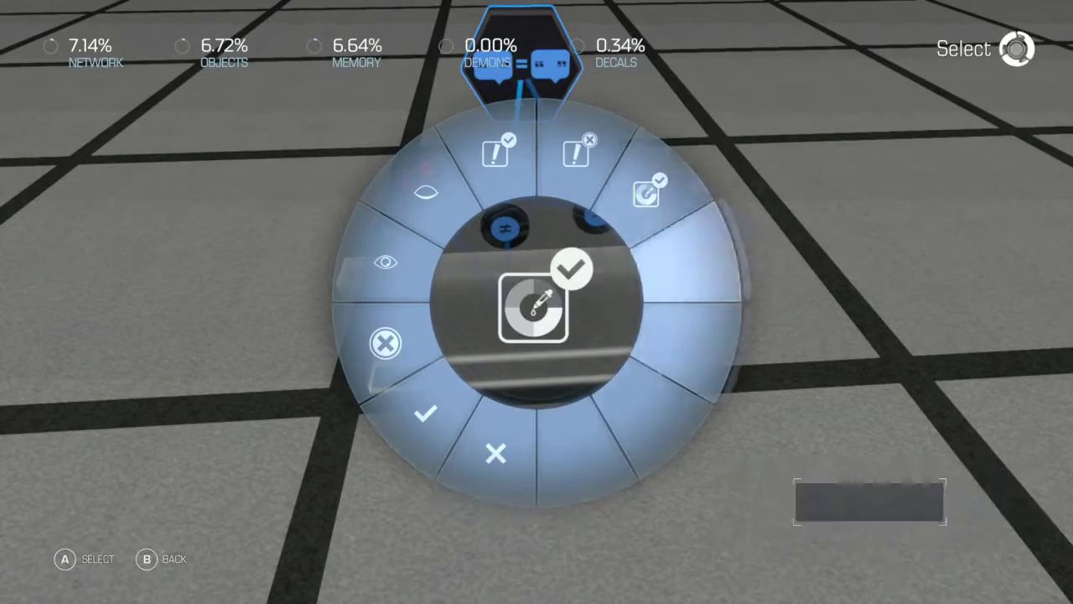
key("a")
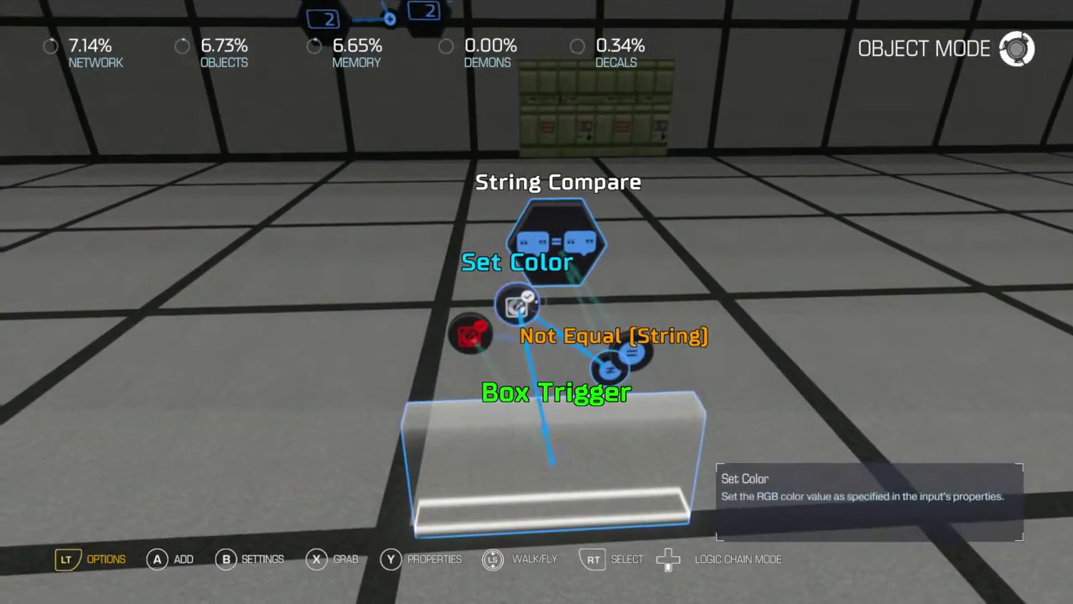
Reposition the white Set Color node and the Equal node so the logic above the Box Trigger is spread out
key("x")
key("a")
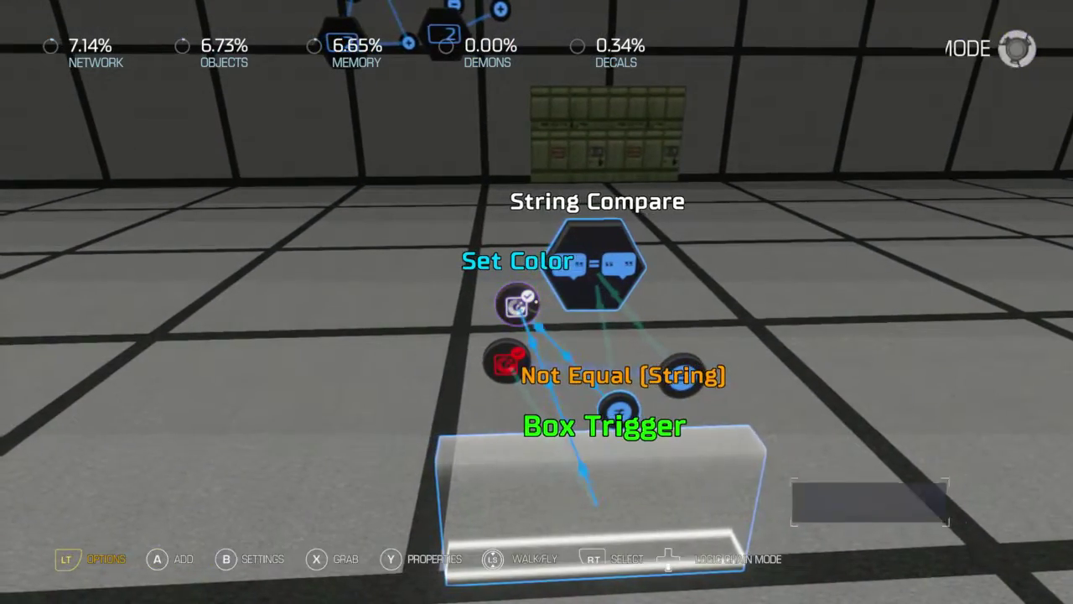
key("x")
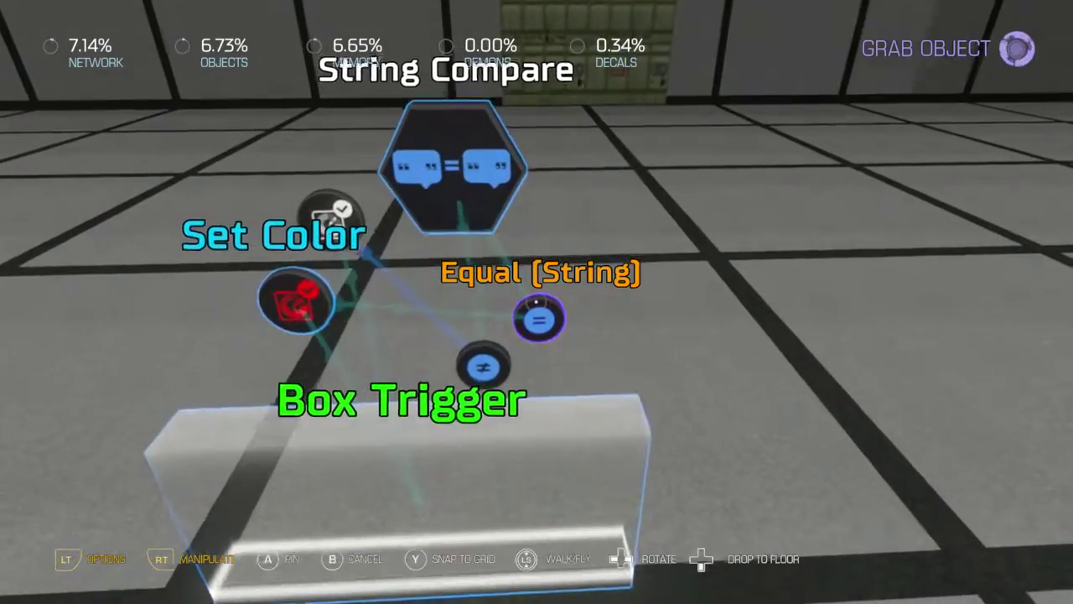
key("a")
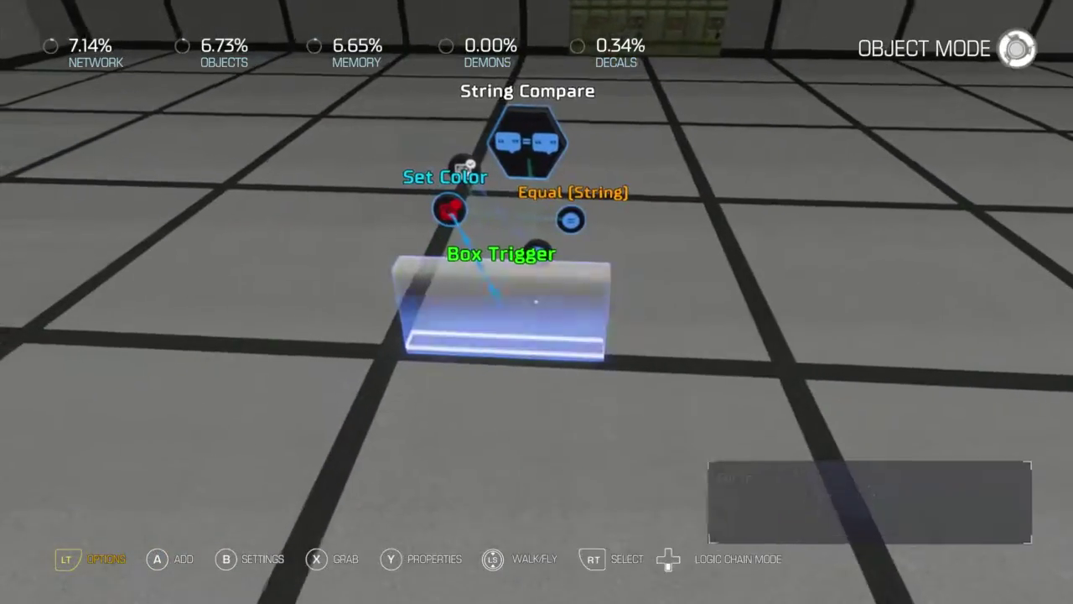
Duplicate the Box Trigger with its String Compare logic and place the copy directly beside the original
left_click(536, 301)
key("x")
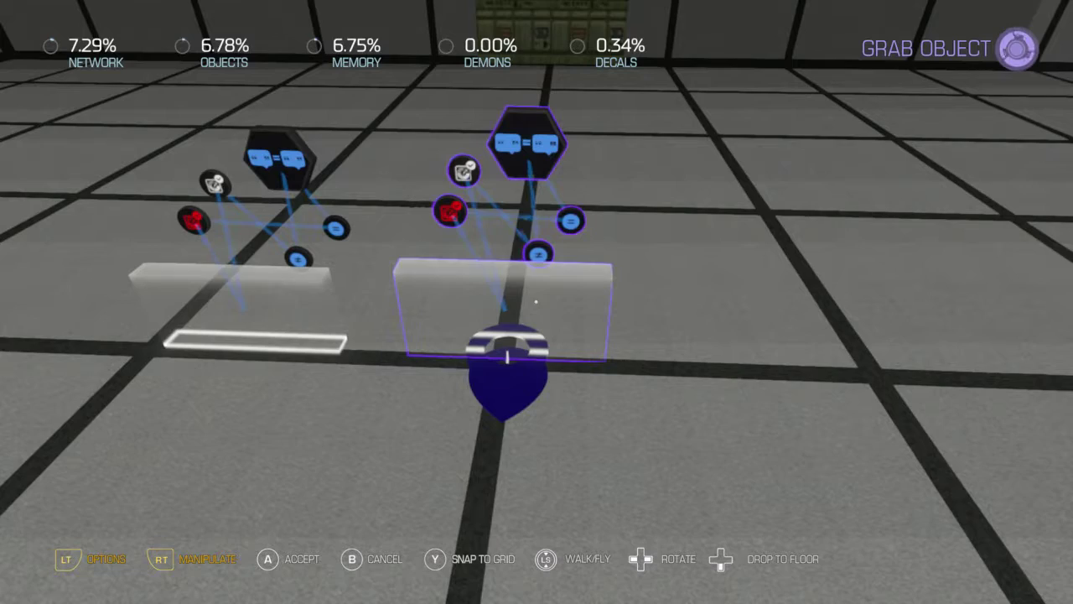
key("Right")
key("Left")
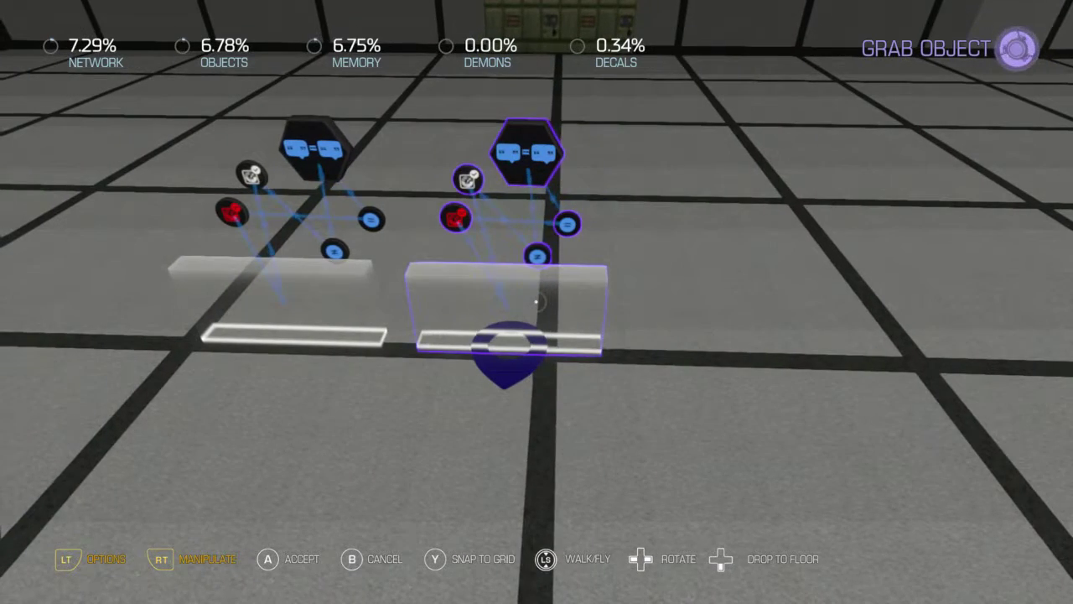
key("a")
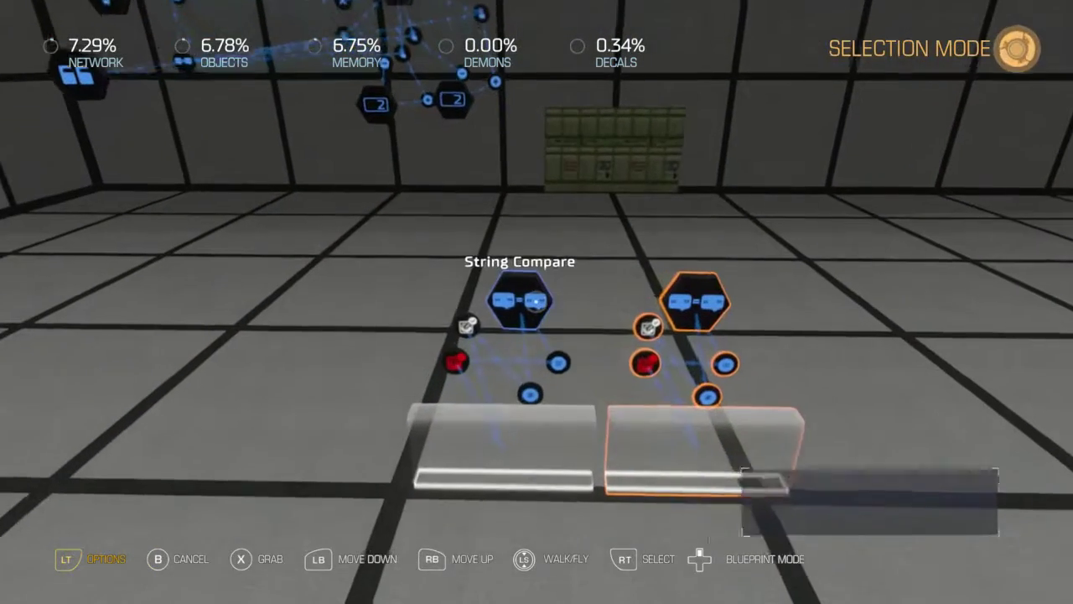
Set the LHS of the original String Compare to the variable String 0
key("b")
key("y")
key("Down")
key("x")
key("a")
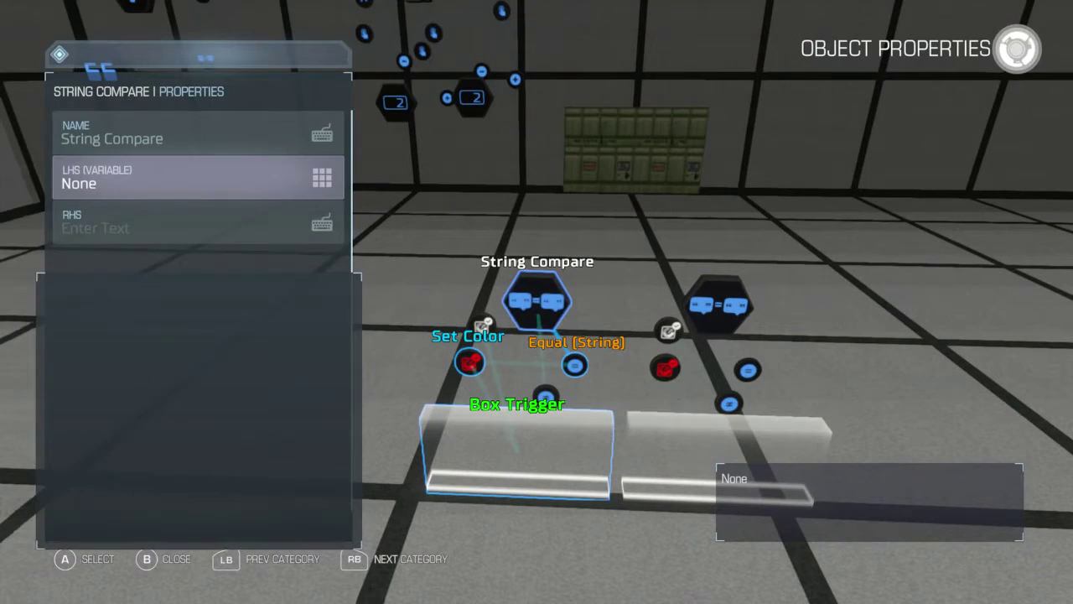
key("Page_Down")
key("Page_Down")
key("Page_Down")
key("Right")
key("a")
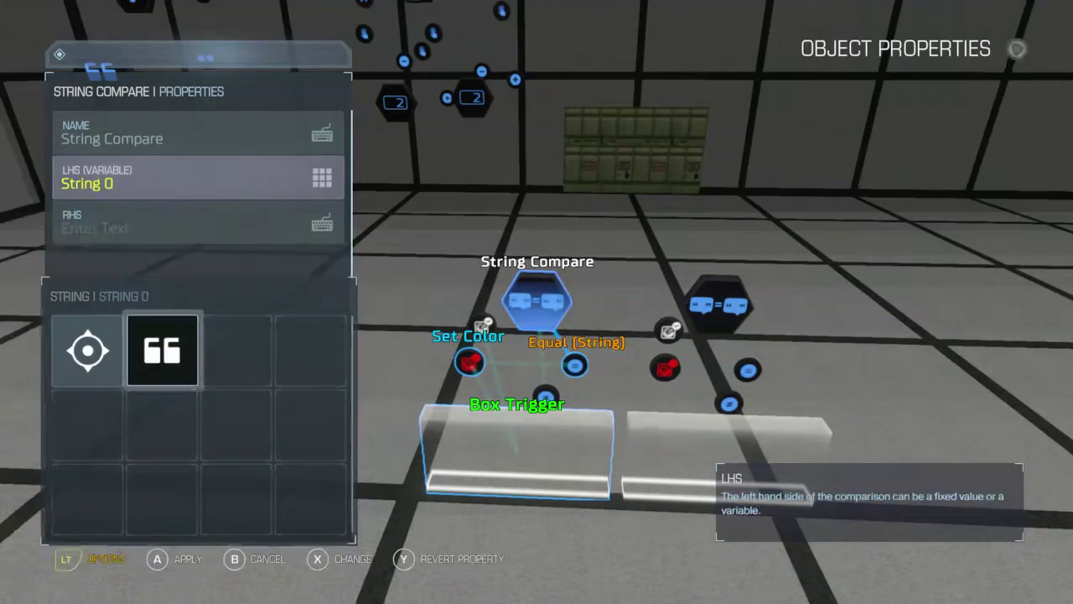
key("b")
Switch the duplicated String Compare's LHS to a variable and assign String 0
key("y")
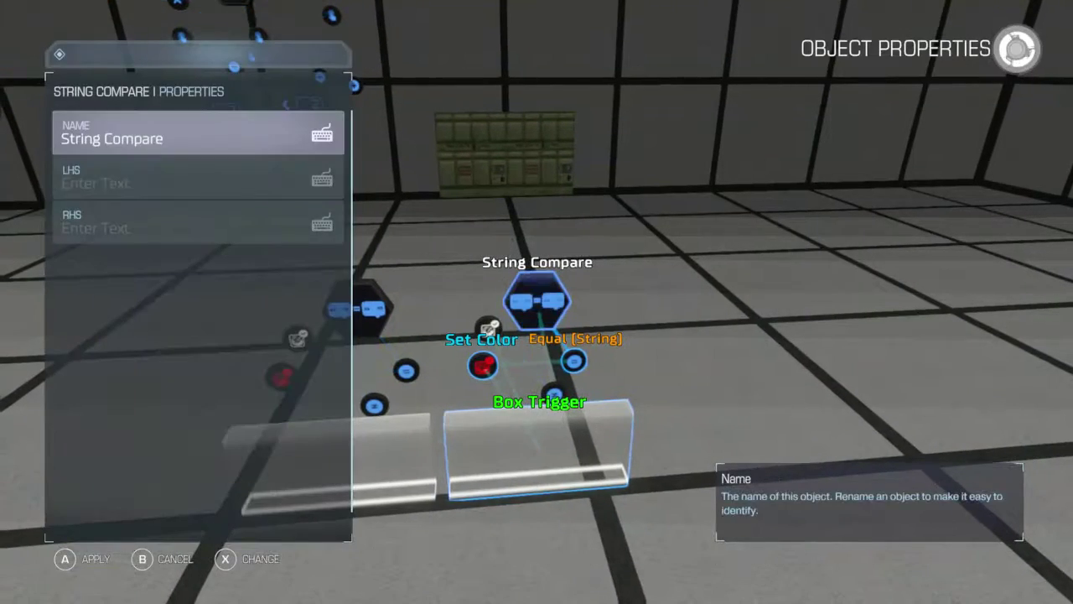
key("Down")
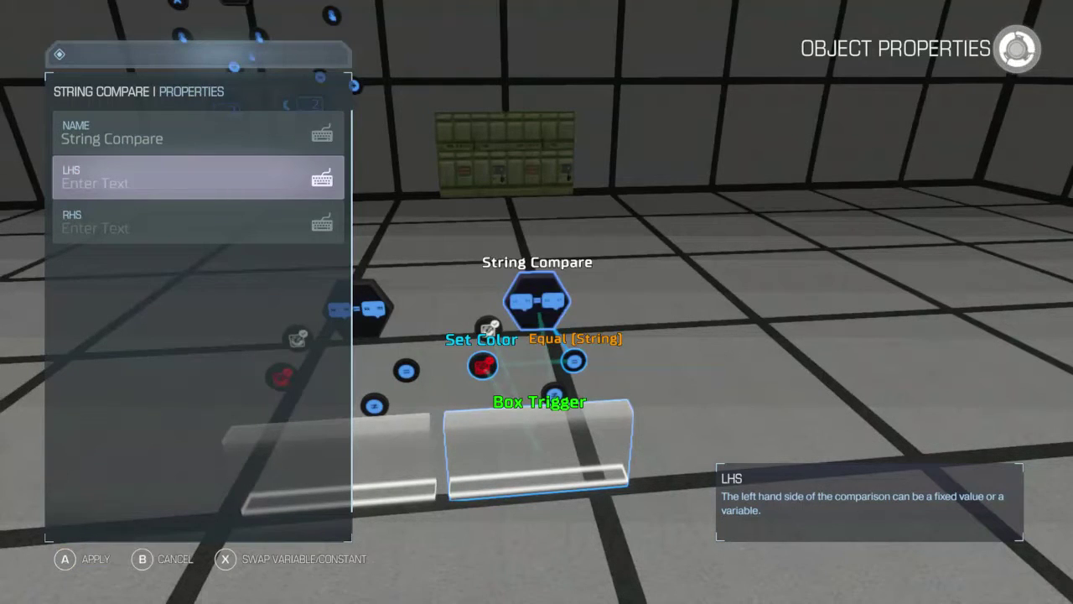
key("x")
key("e")
key("e")
key("Right")
key("Return")
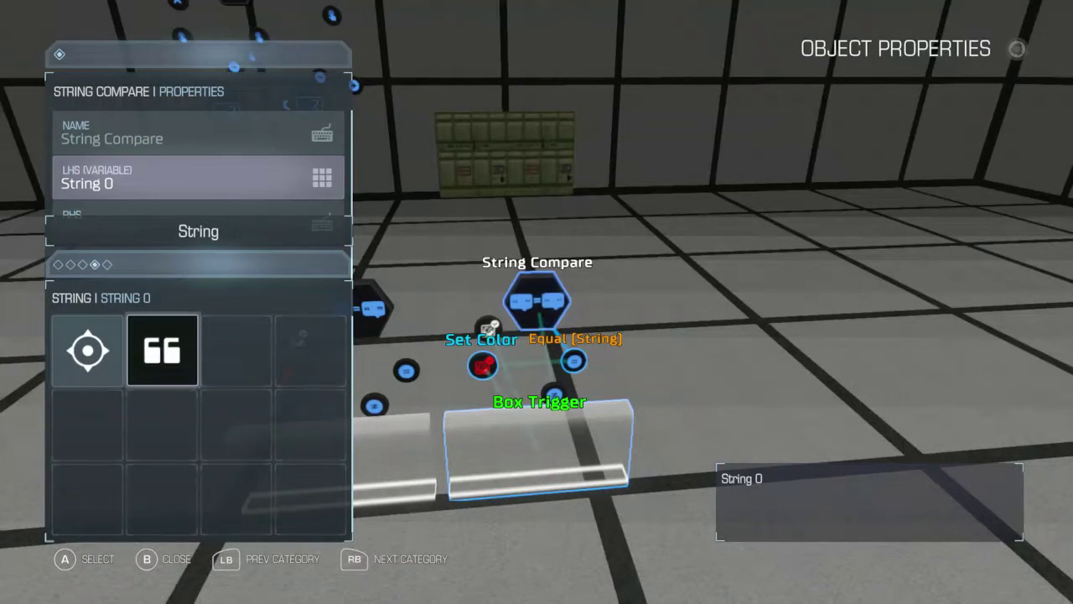
key("Escape")
key("a")
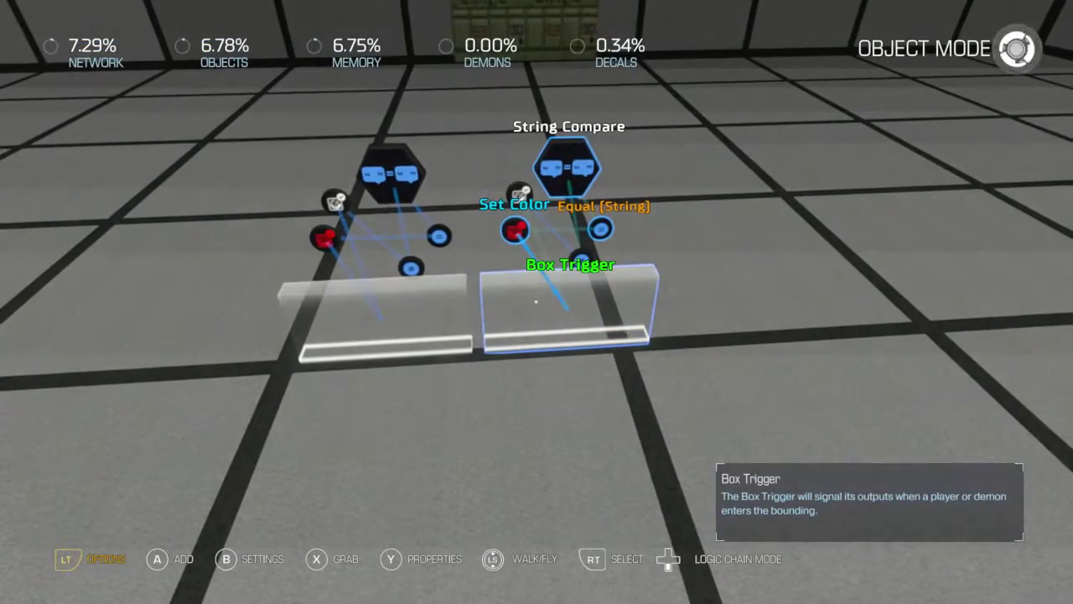
Duplicate the second Box Trigger group and place the copy as the third in the row
left_click(537, 302)
key("a")
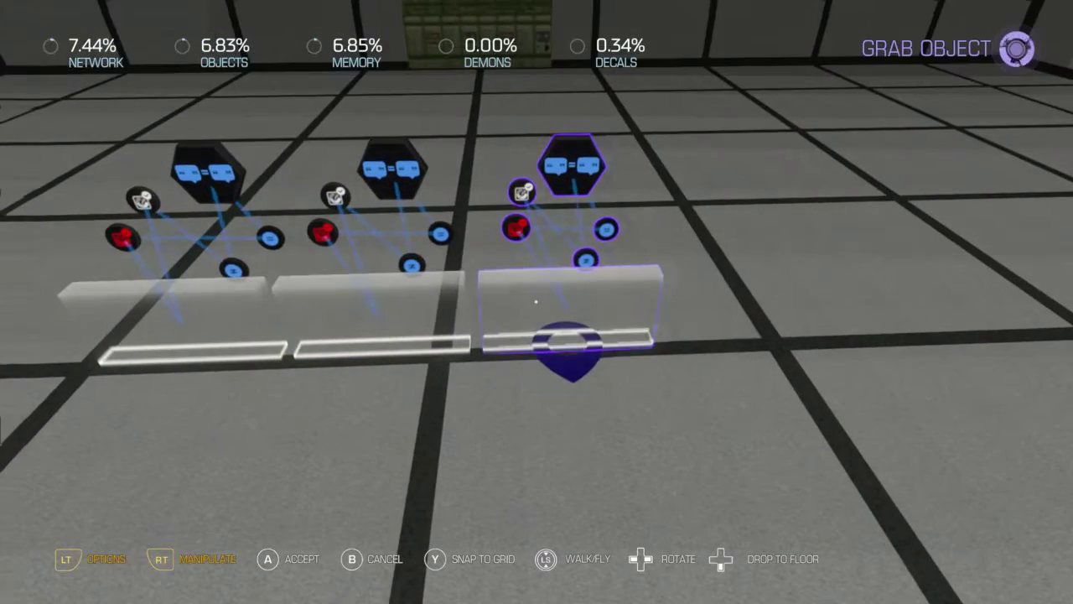
key("Return")
key("d")
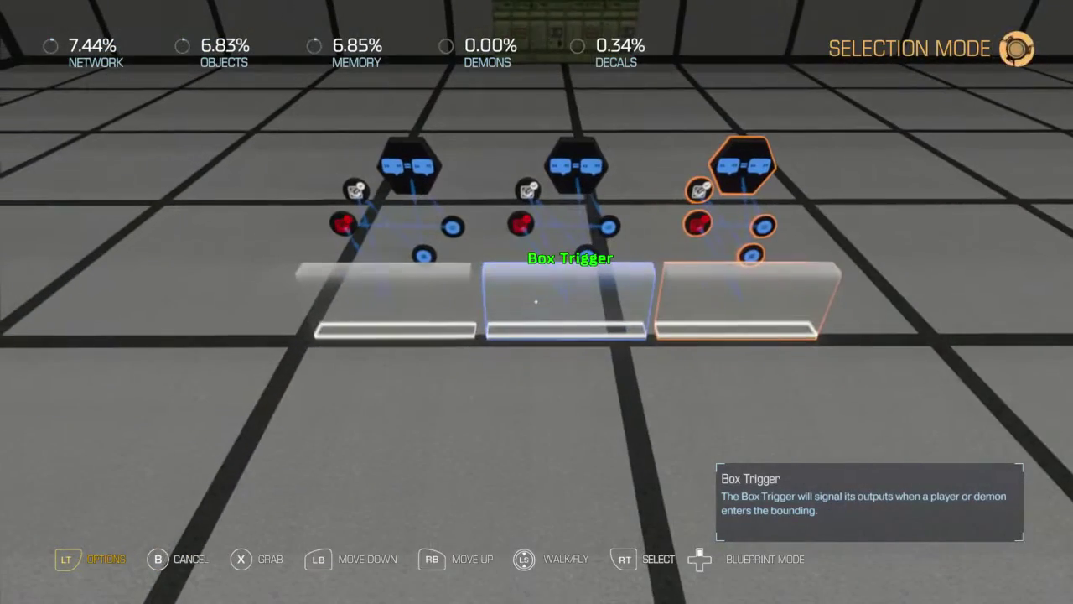
Duplicate the row of three Box Trigger groups twice, stacking the copies above it to form a 3-by-3 grid
left_click(536, 302)
key("ctrl+d")
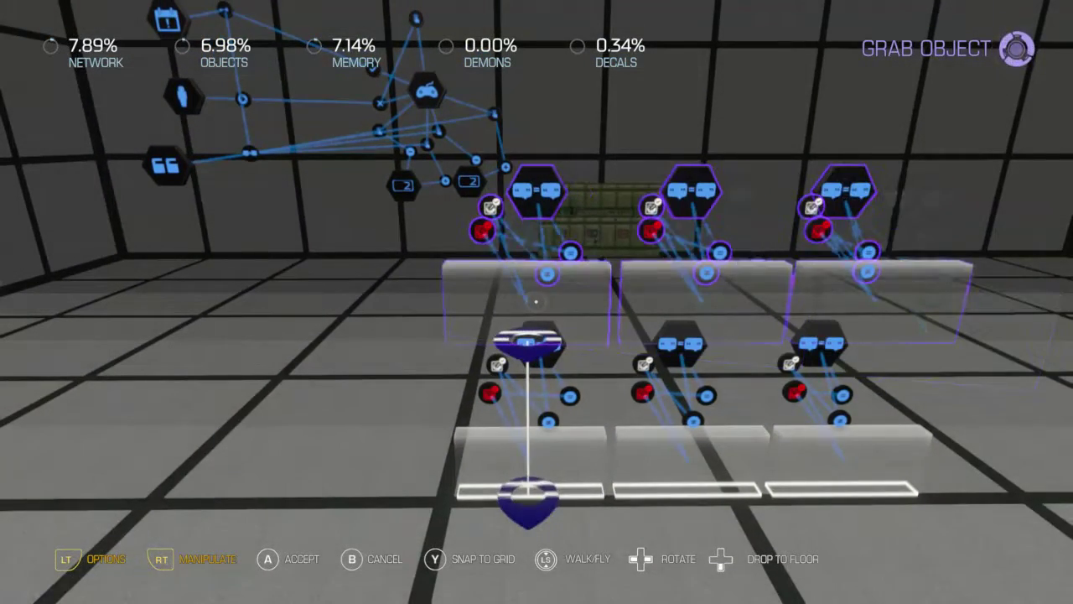
key("Return")
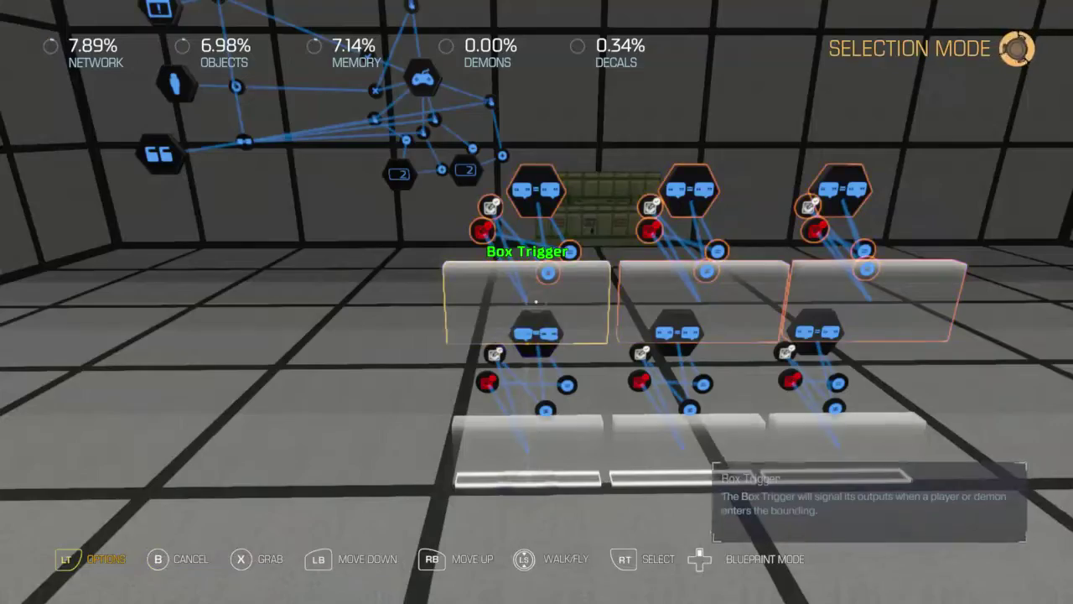
key("ctrl+d")
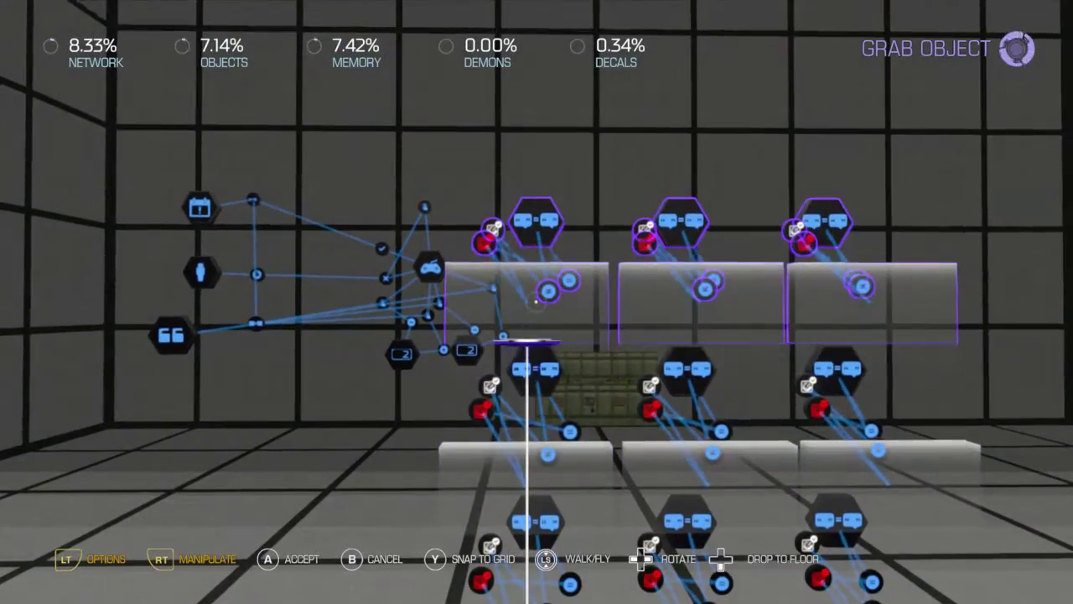
key("Right")
key("Return")
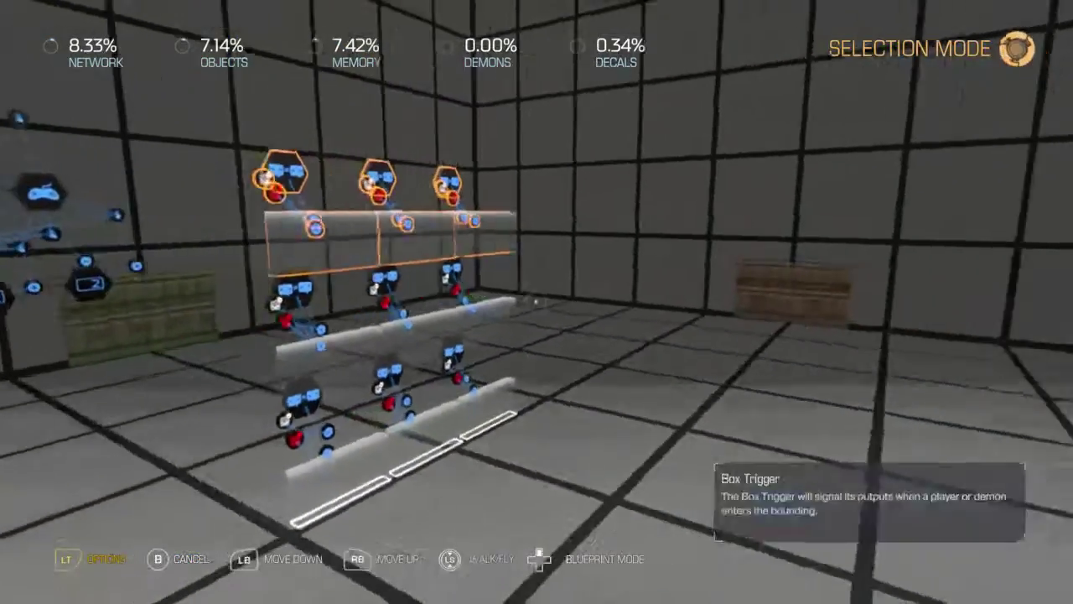
key("Escape")
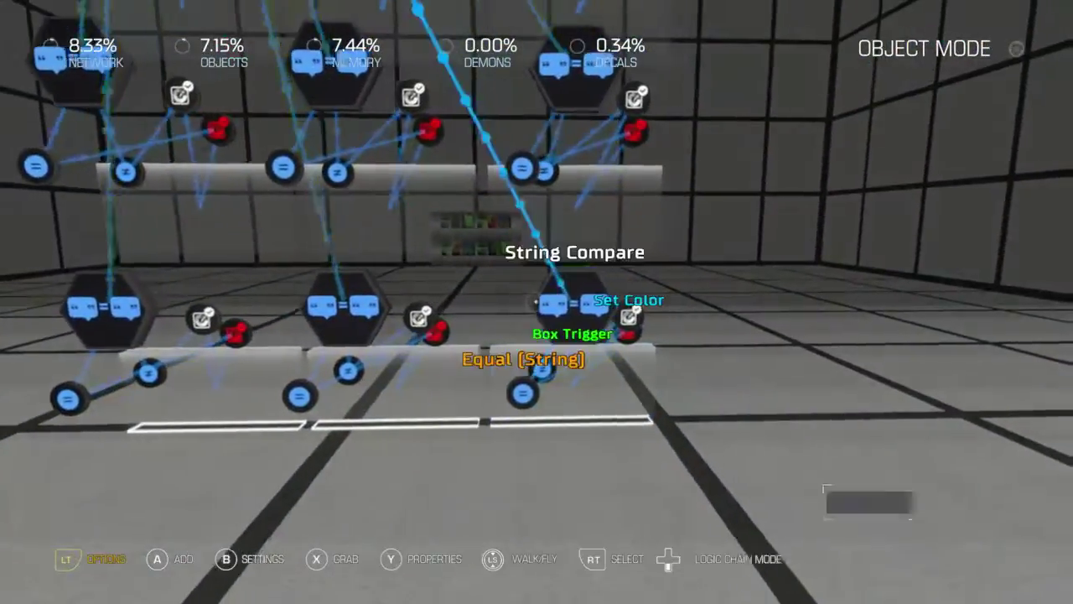
Set the RHS of the rightmost String Compare in the bottom row to 11, as seen from behind the grid
key("y")
key("Down")
key("Down")
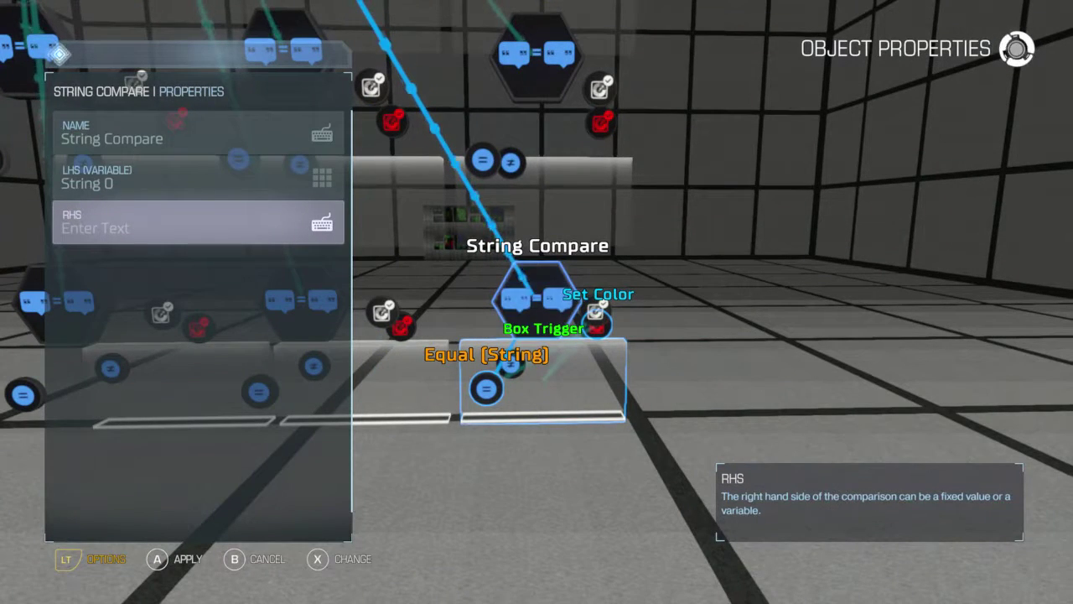
key("Return")
key("Left")
key("Left")
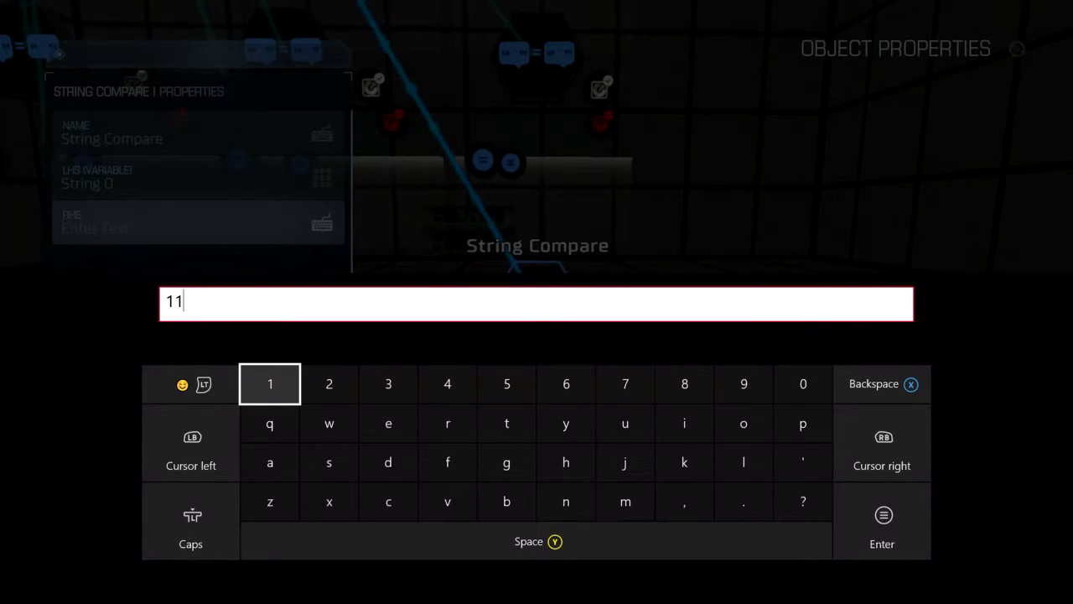
key("Return")
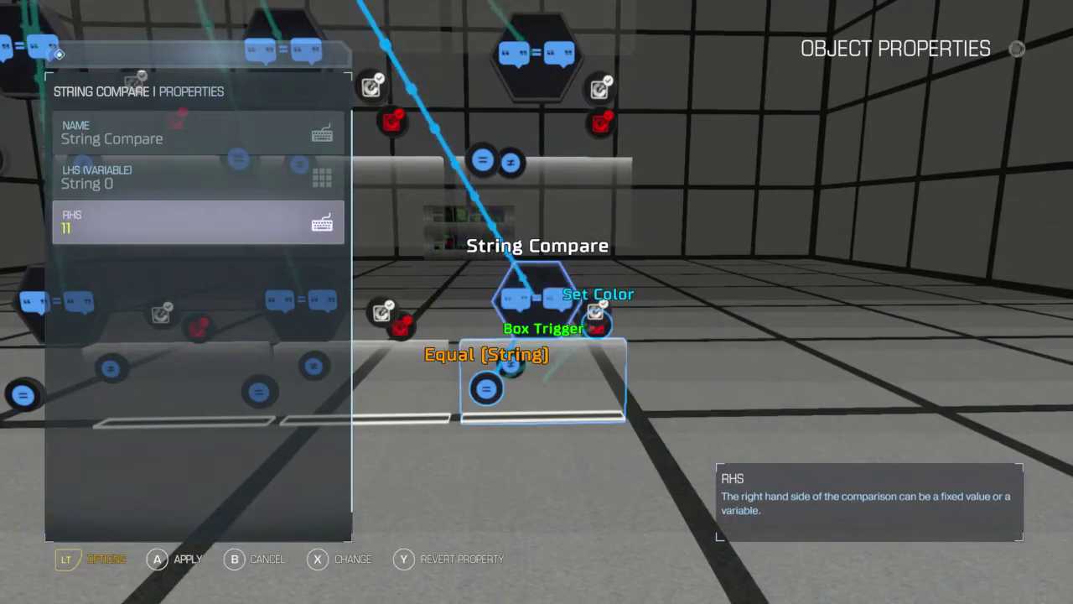
key("Return")
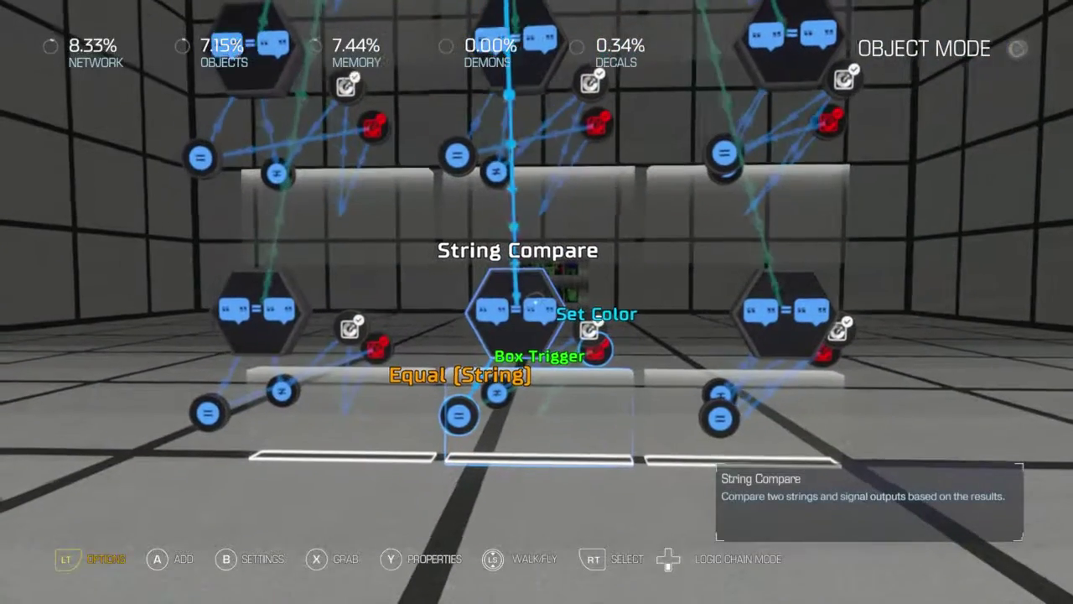
Enter and apply the RHS comparison text for the middle String Compare in the bottom row
key("y")
key("x")
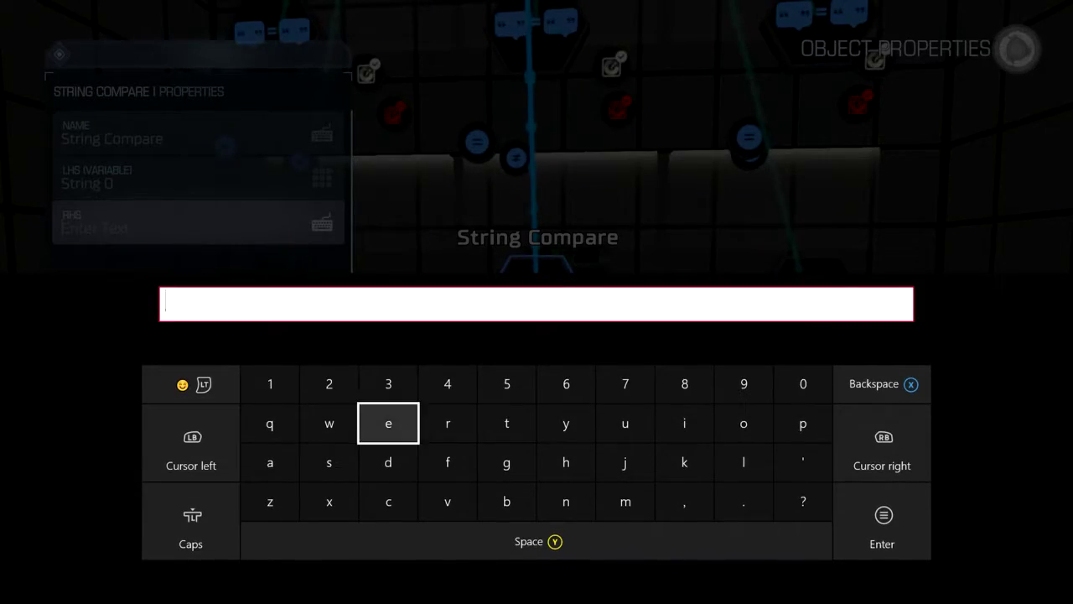
key("Return")
key("a")
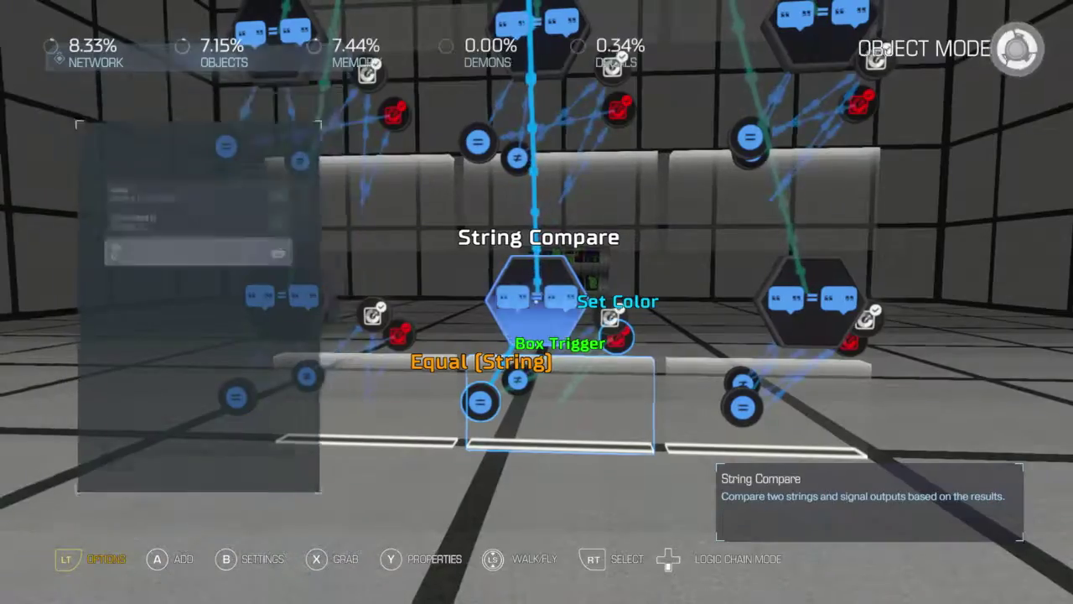
Set the RHS of the leftmost String Compare in the bottom row to 13
key("y")
key("Down")
key("Down")
key("x")
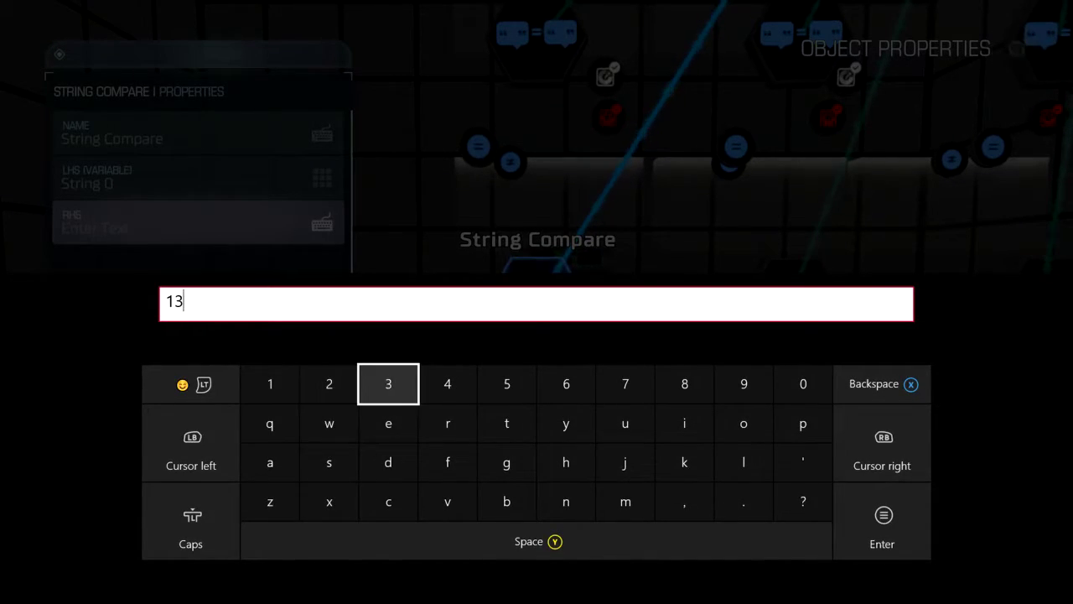
key("Return")
key("Escape")
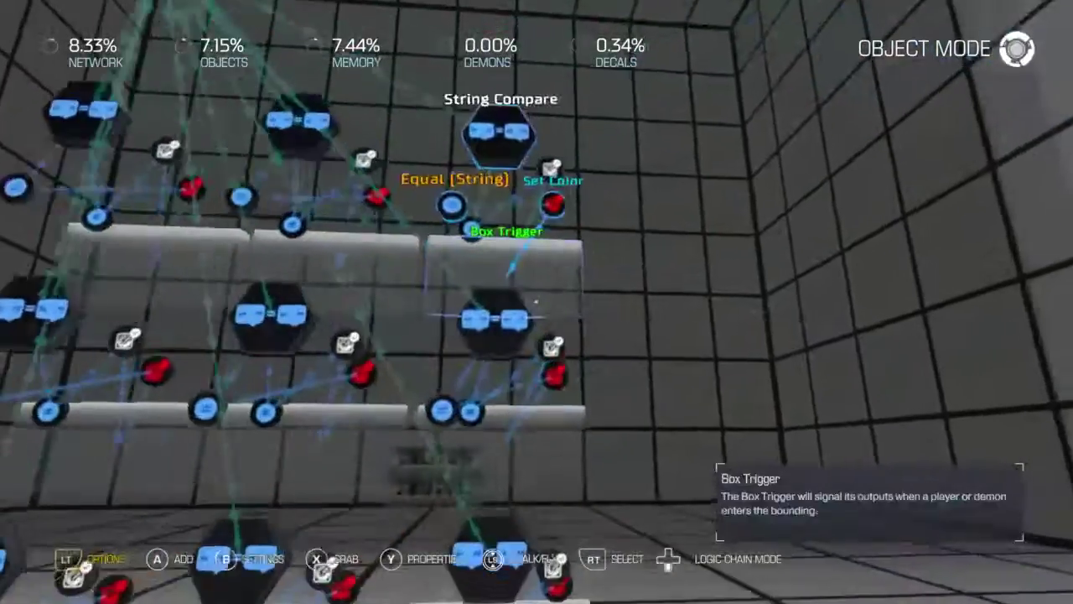
Set the RHS of the rightmost String Compare in the middle row to 21, as seen from behind the grid
key("y")
key("Down")
key("Down")
key("x")
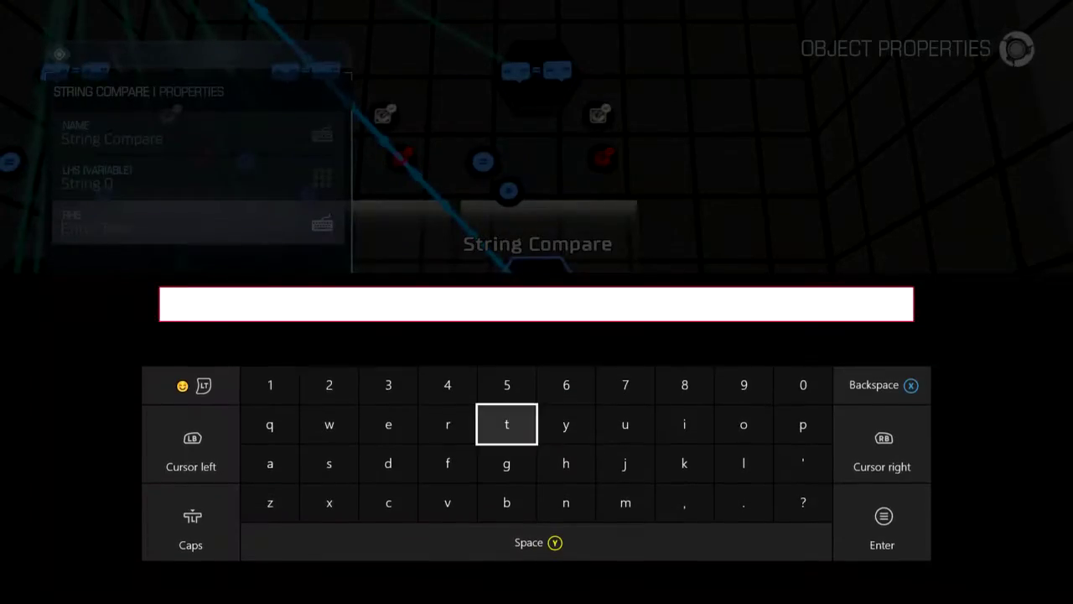
key("Return")
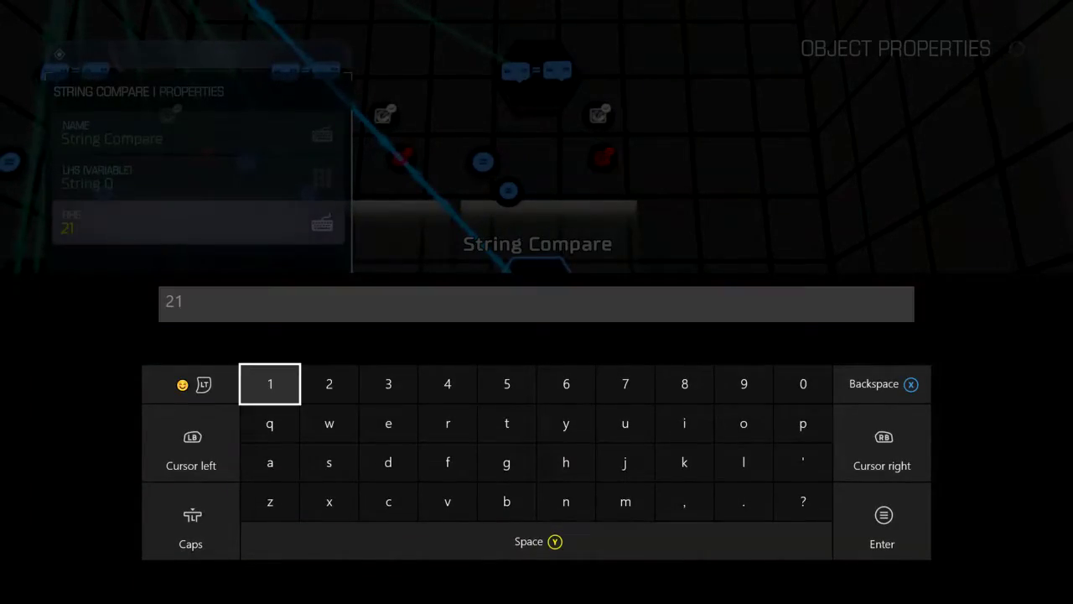
key("a")
Set the RHS of the center String Compare in the middle row to 22
key("y")
key("Down")
key("Down")
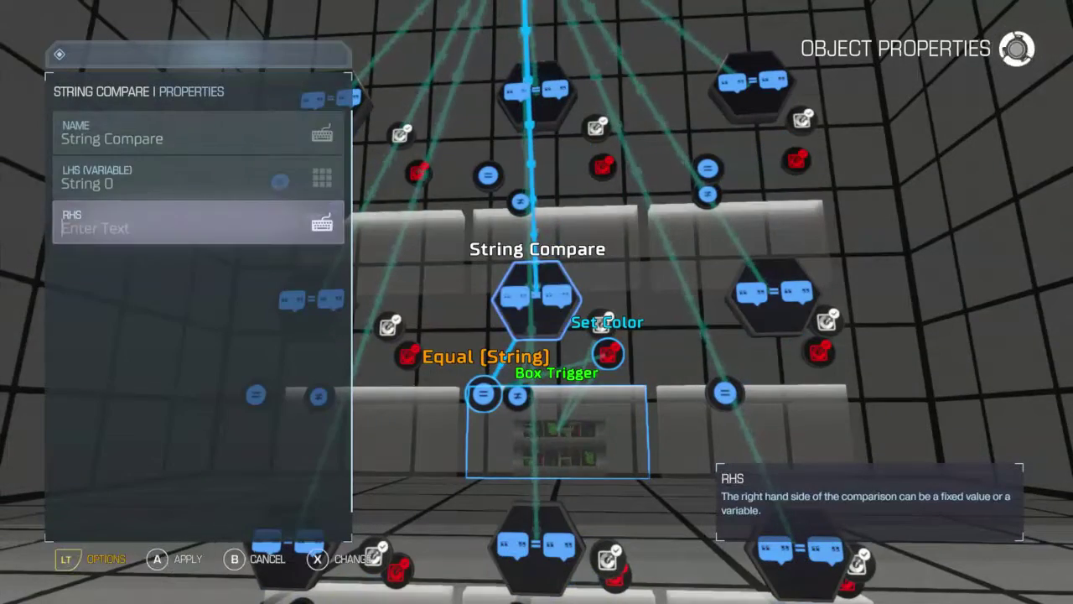
key("Return")
key("Left")
key("Left")
type("2")
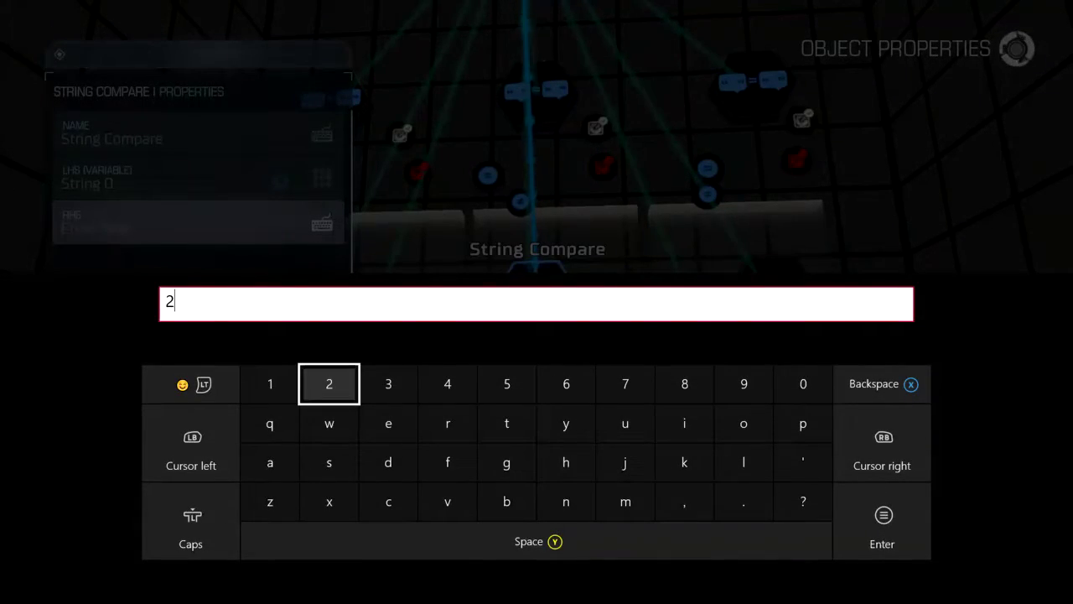
type("2")
key("Return")
key("Escape")
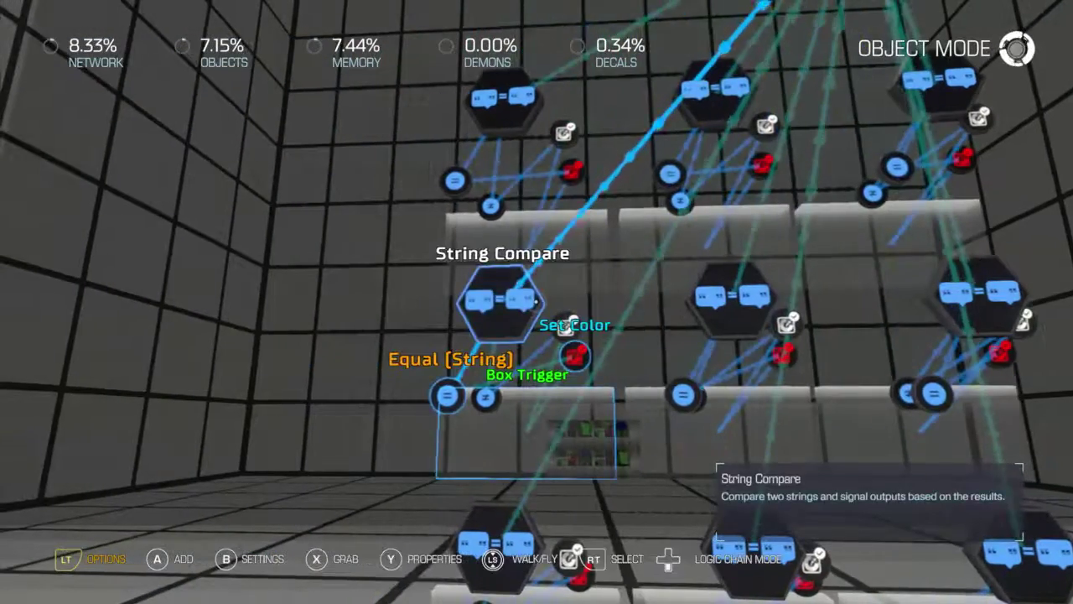
Set the RHS of the leftmost String Compare in the middle row to 23
key("y")
key("Down")
key("Down")
key("Return")
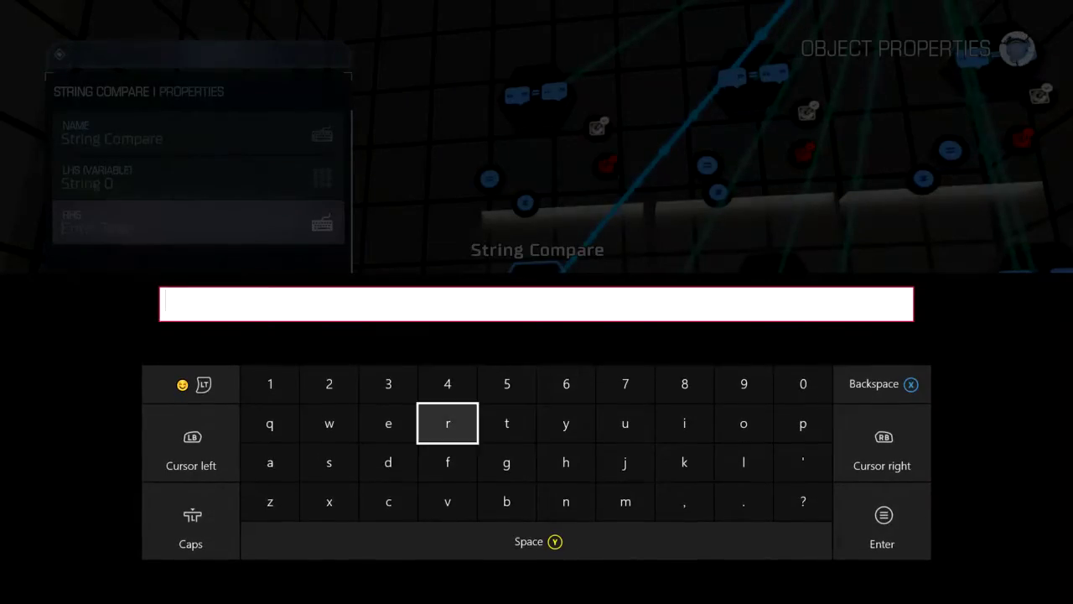
type("23")
key("Return")
key("Escape")
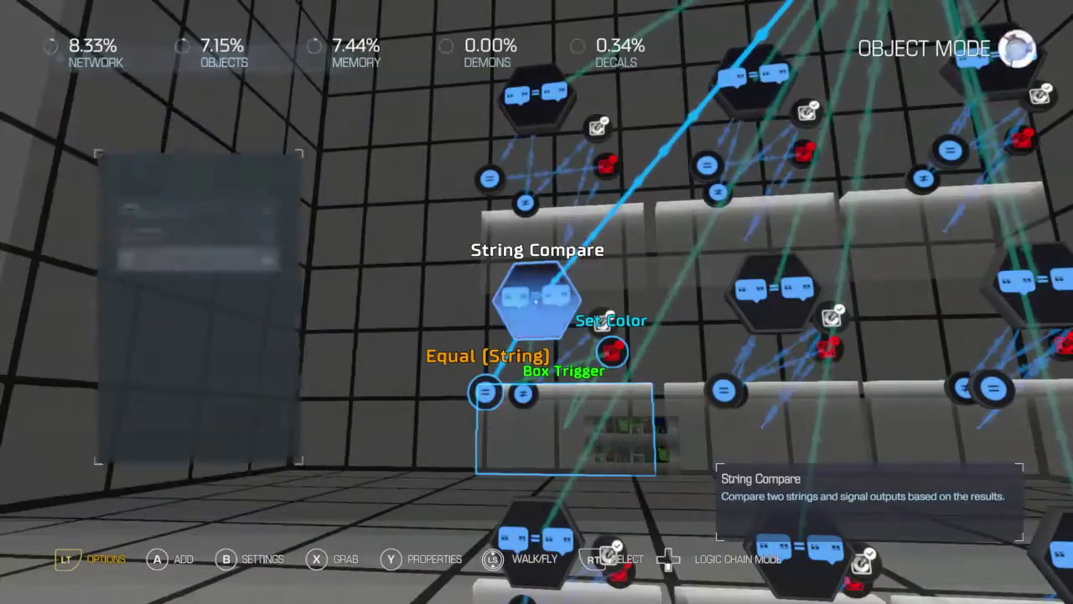
Set the RHS of the rightmost String Compare in the top row to 31
key("y")
key("Down")
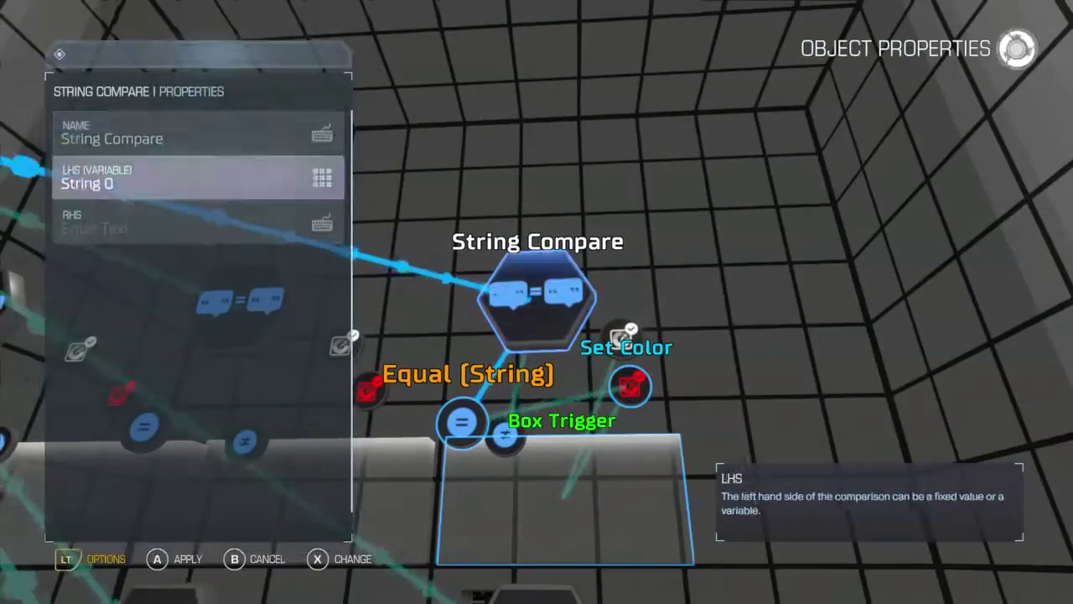
key("Down")
key("Return")
key("Up")
key("Left")
type("3")
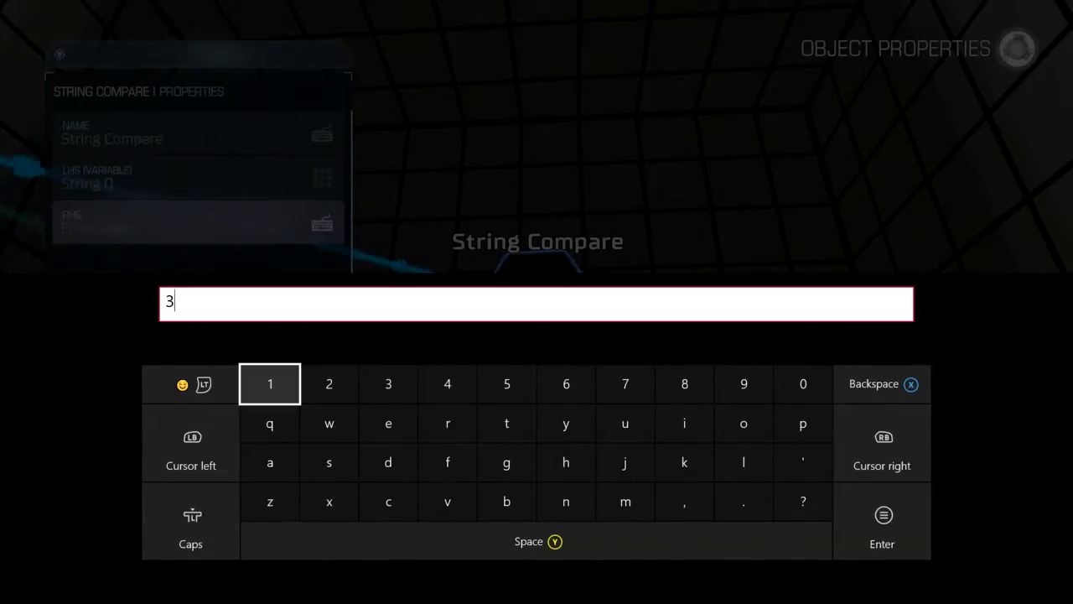
type("1")
key("Return")
key("Escape")
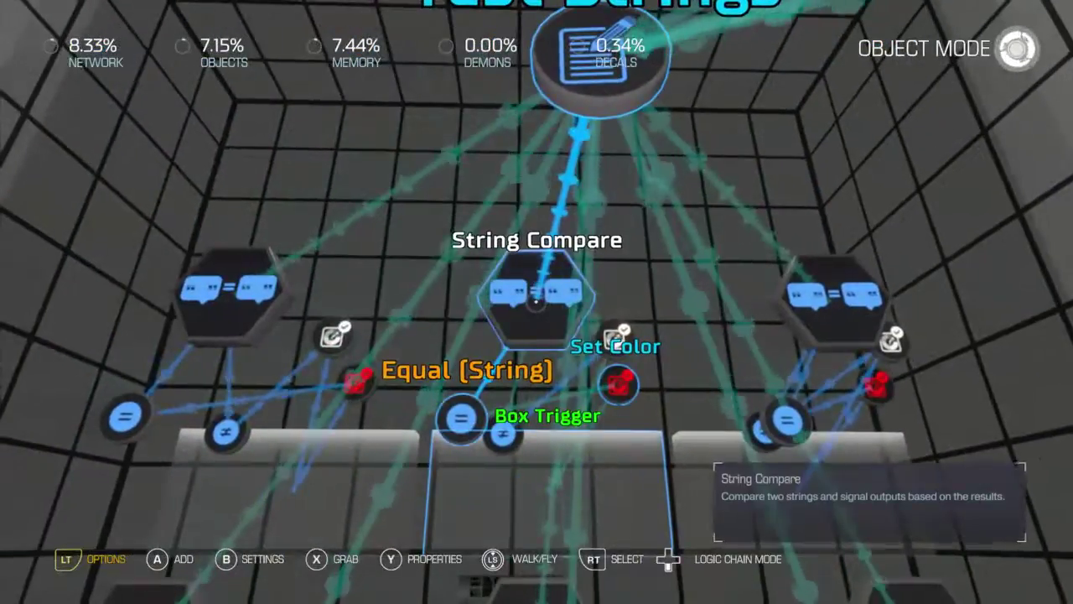
Set the RHS of the middle String Compare in the top row to 32
key("y")
key("Return")
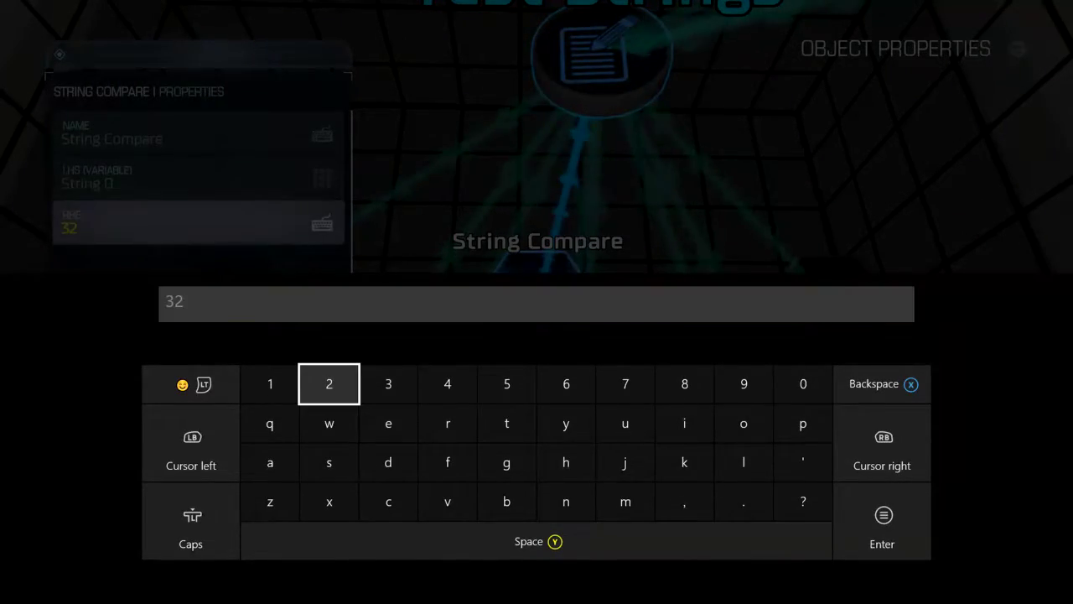
key("Return")
key("Escape")
Set the RHS of the leftmost String Compare in the top row to 33
key("y")
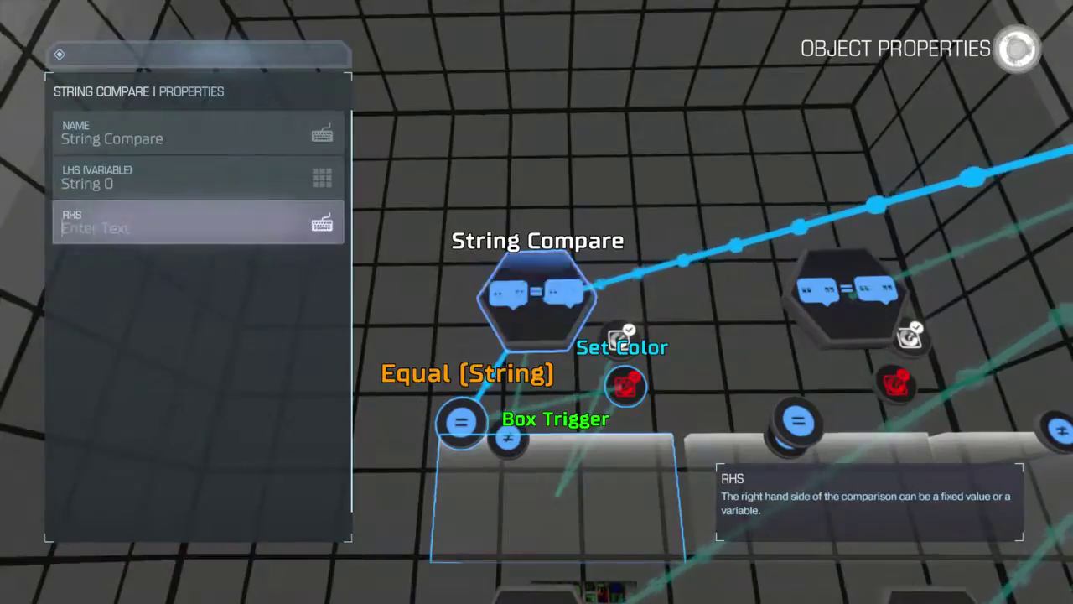
key("Return")
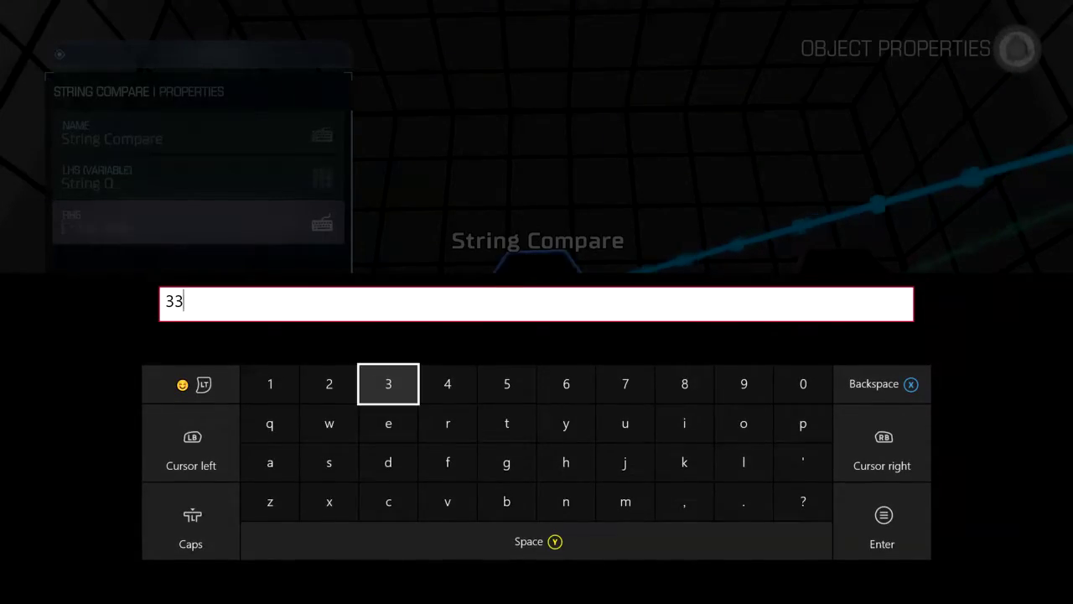
key("Return")
key("Escape")
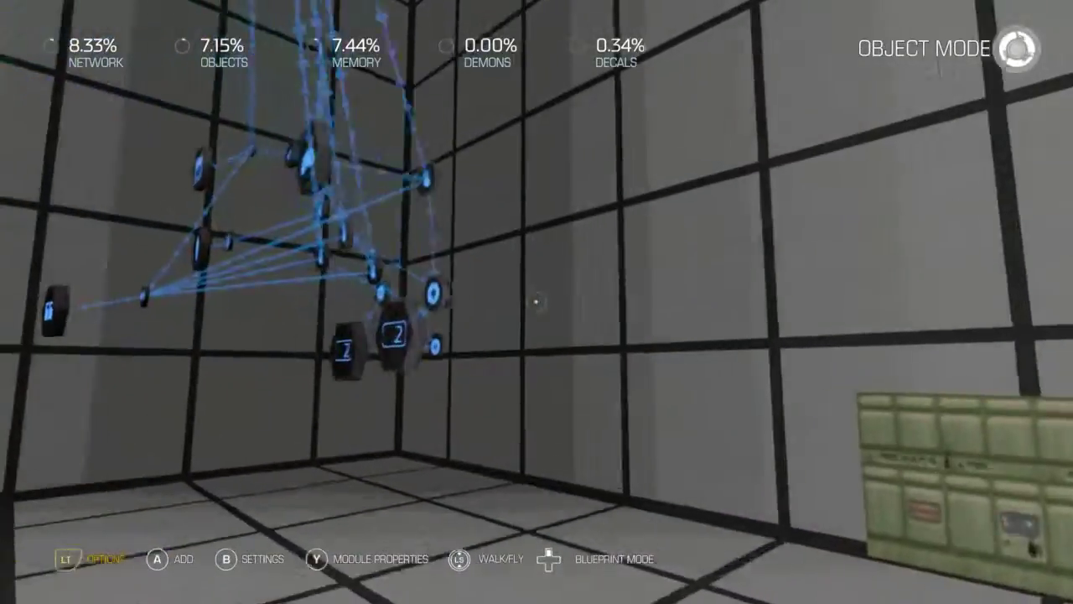
Check the properties of the VERT and HORI integers, including their initial, minimum and maximum values
key("y")
key("Down")
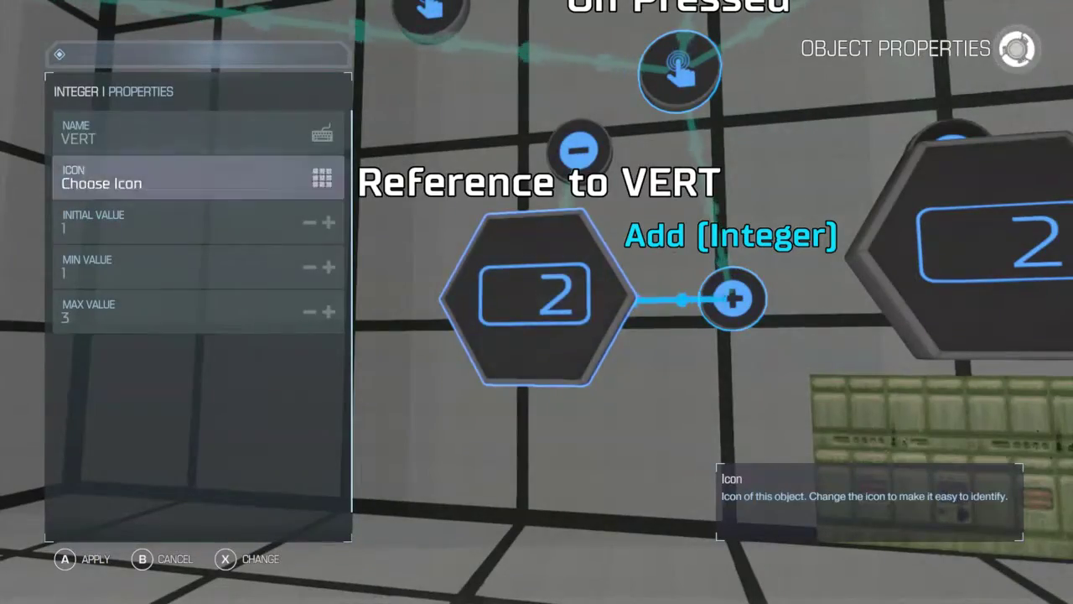
key("Down")
key("Escape")
key("y")
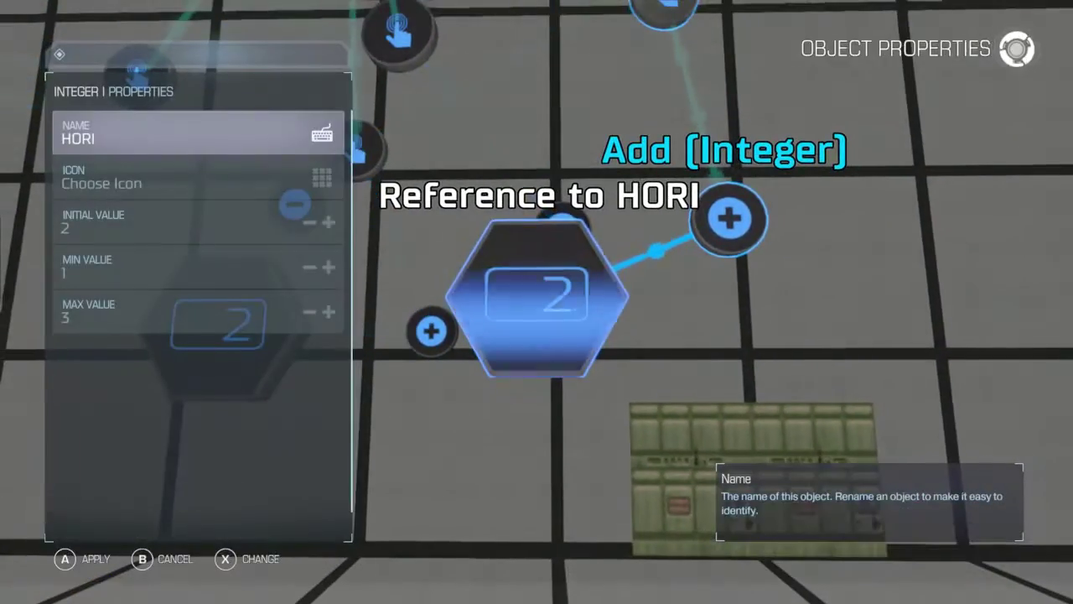
key("Escape")
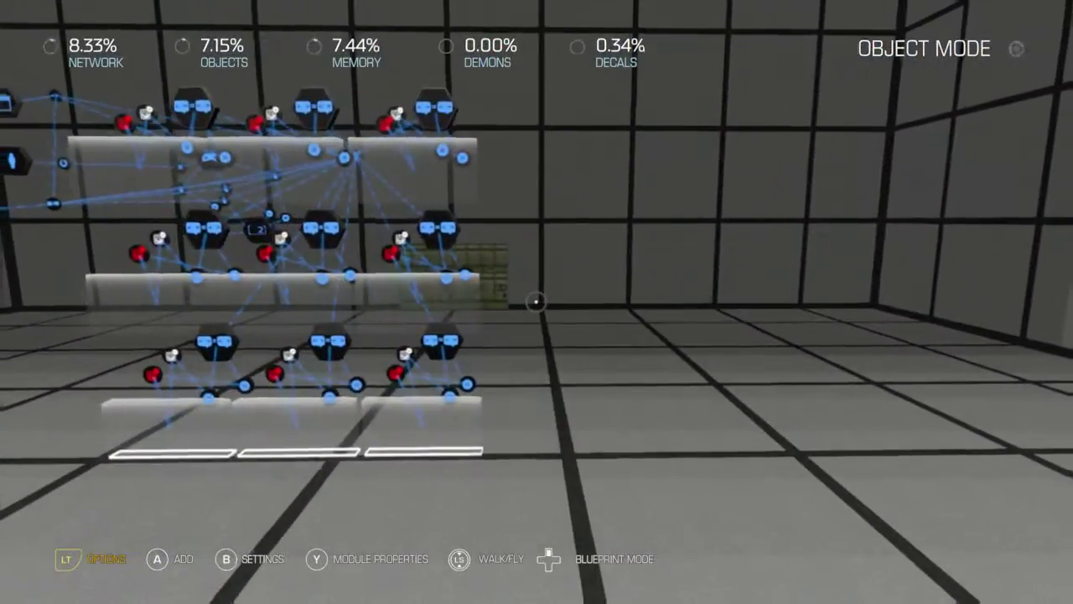
Play-test the map and return to the SnapMap editor
key("Escape")
key("Down")
key("Down")
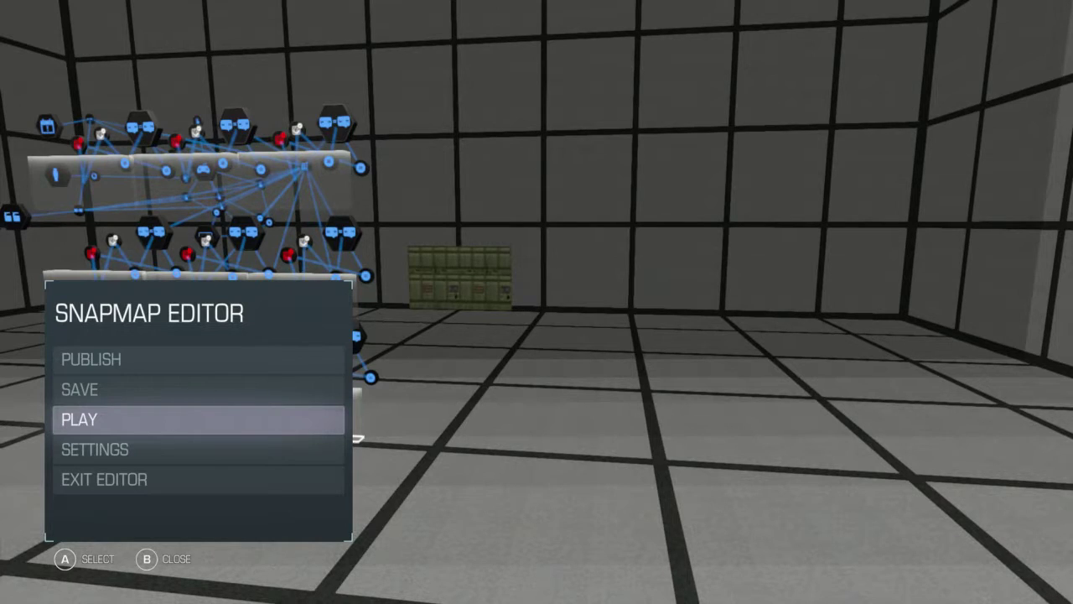
key("Return")
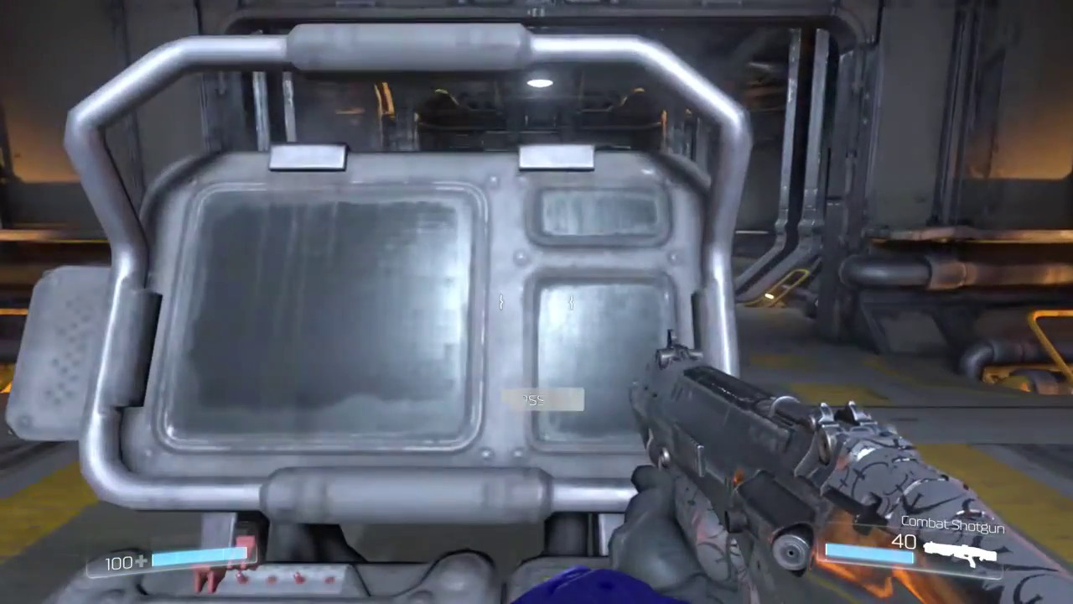
key("Escape")
key("Down")
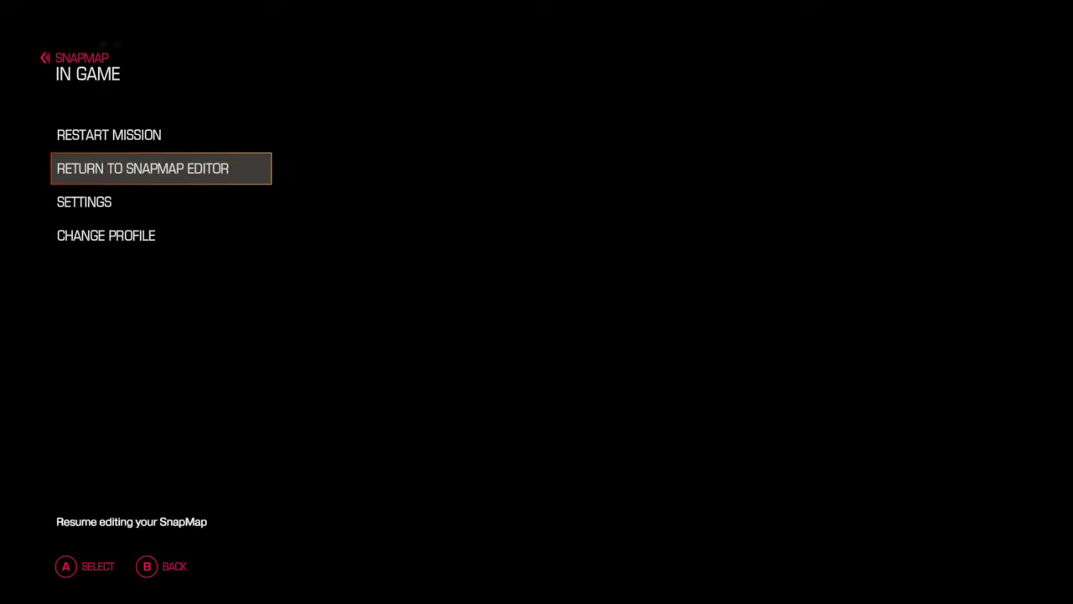
key("Return")
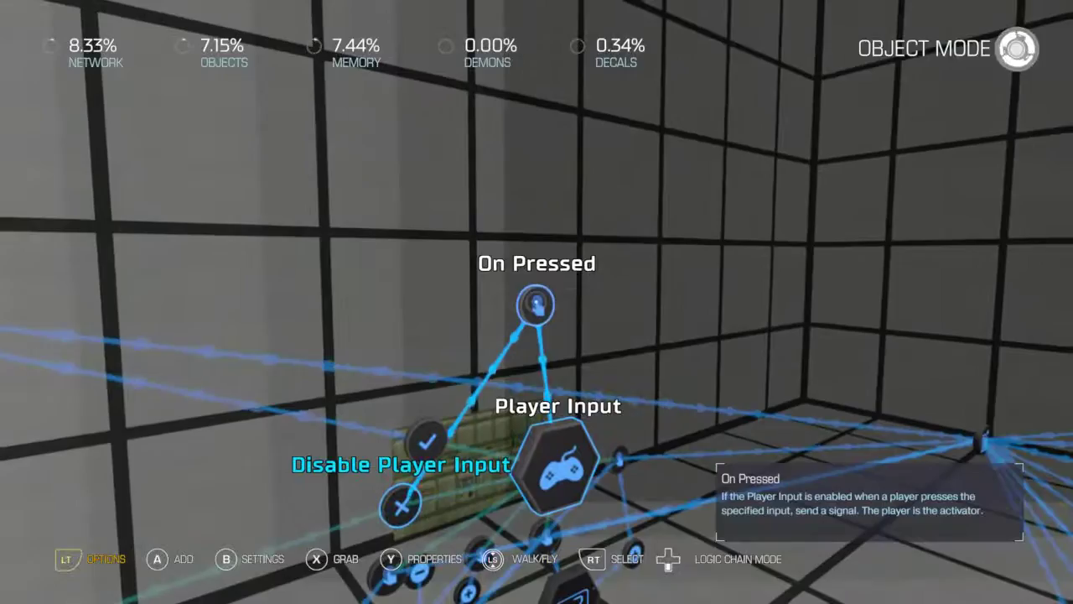
Link the Player Input's On Pressed output to a new Camera placed on the floor in front of the grid, using Disable Camera
left_click(537, 302)
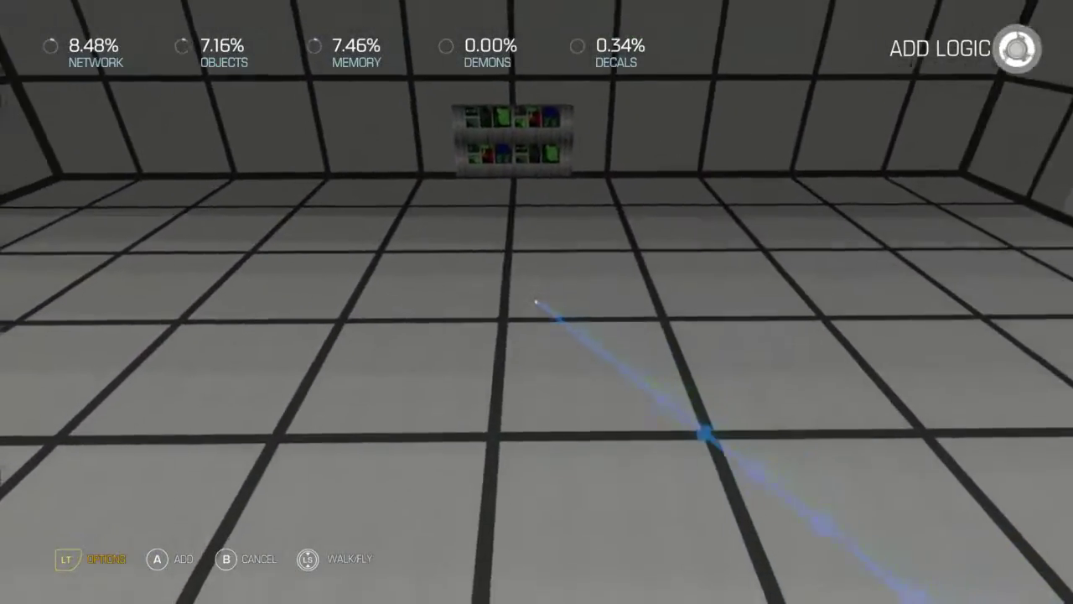
left_click(537, 302)
key("e")
key("e")
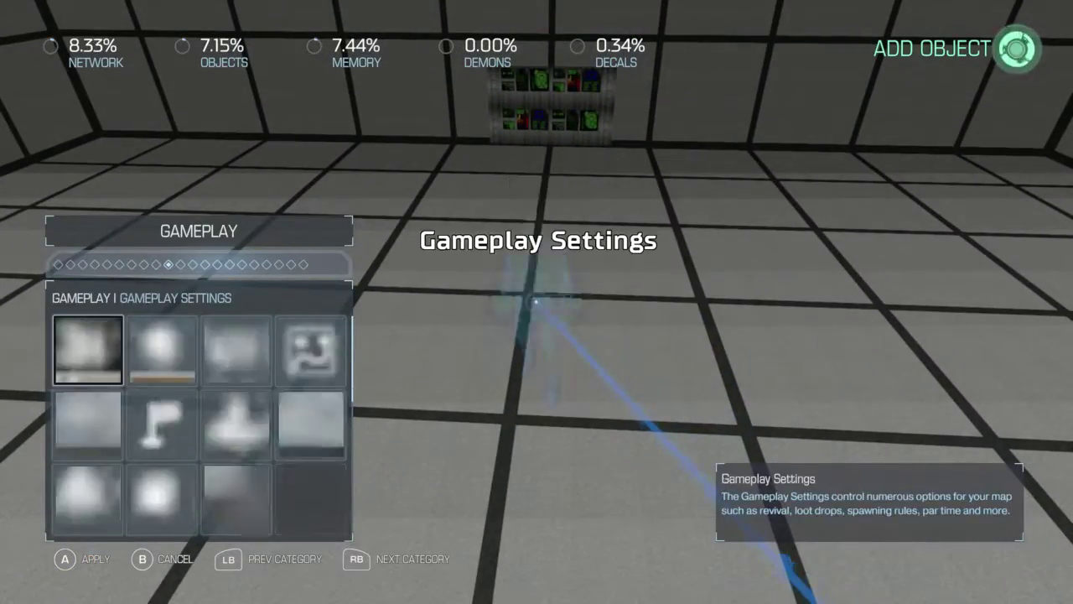
key("Right")
key("Down")
key("Down")
key("Return")
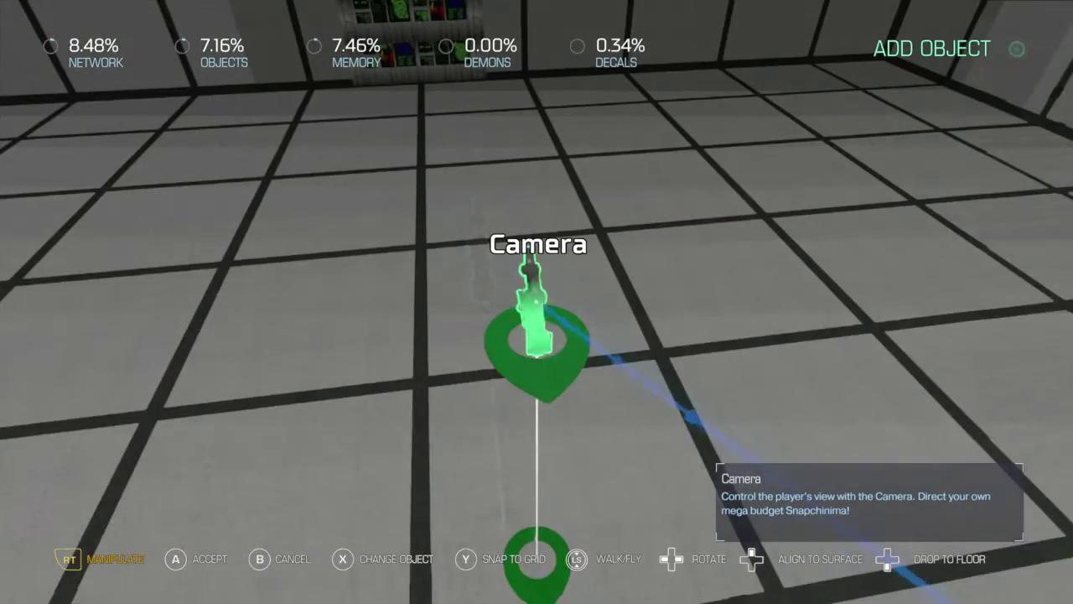
key("Return")
key("Return")
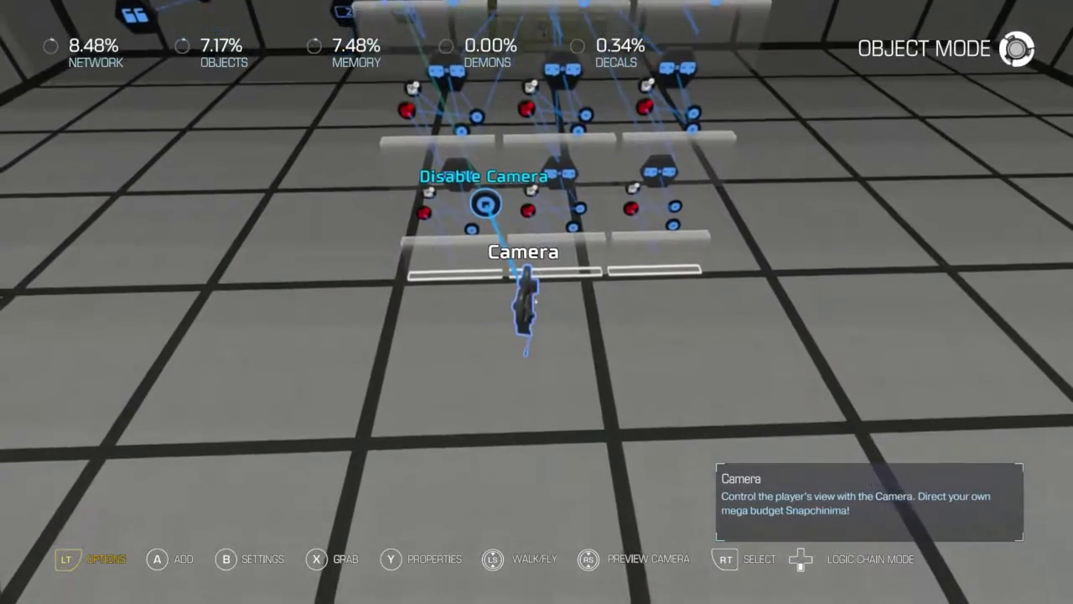
Reposition the Camera in front of the trigger grid and preview its view of the nine boxes
key("x")
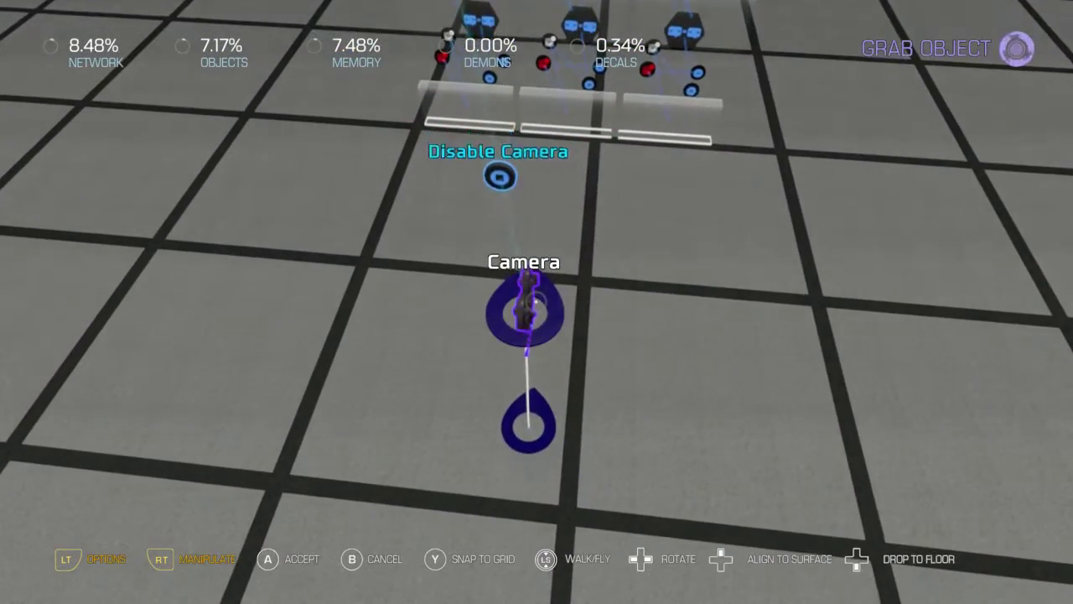
key("Return")
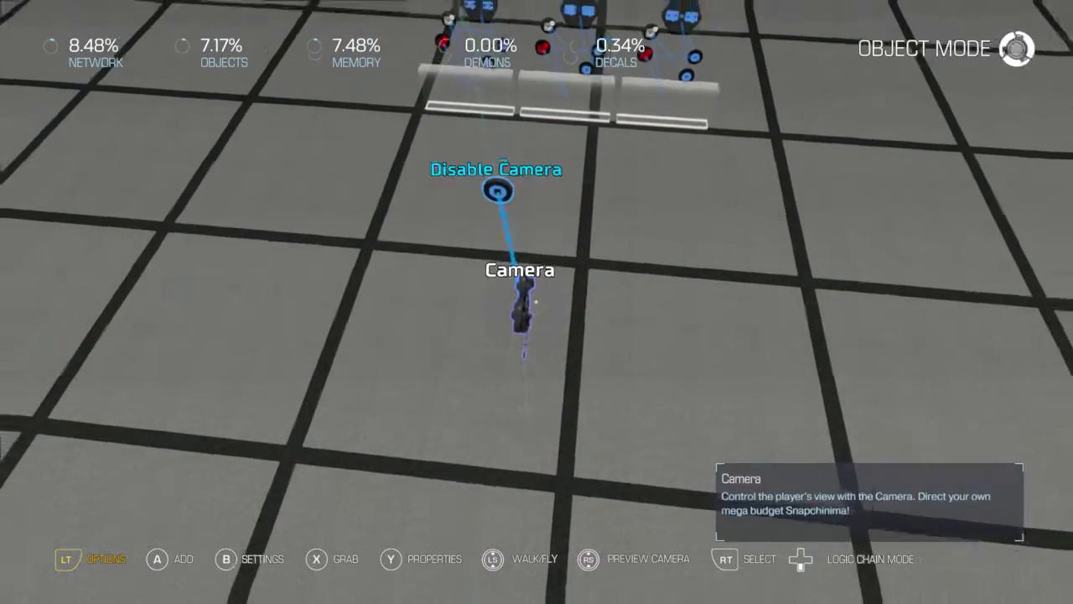
key("p")
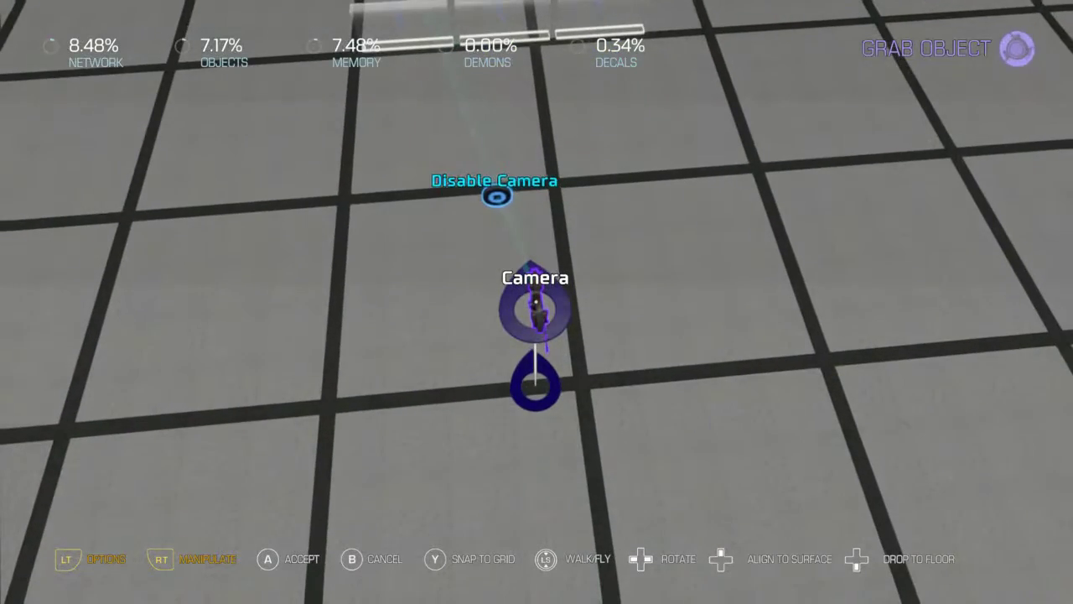
key("Return")
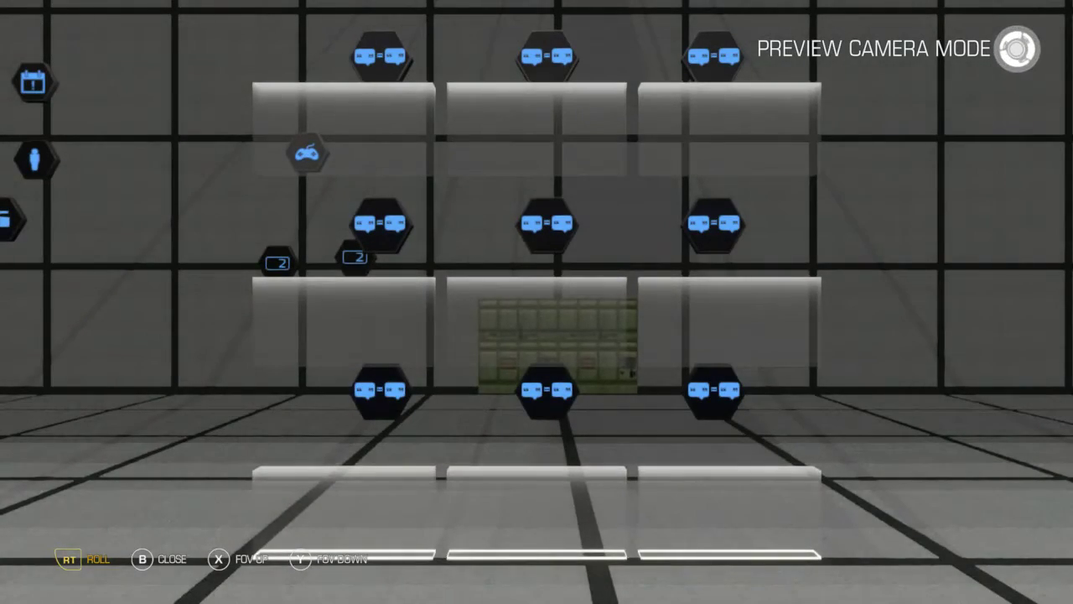
key("Escape")
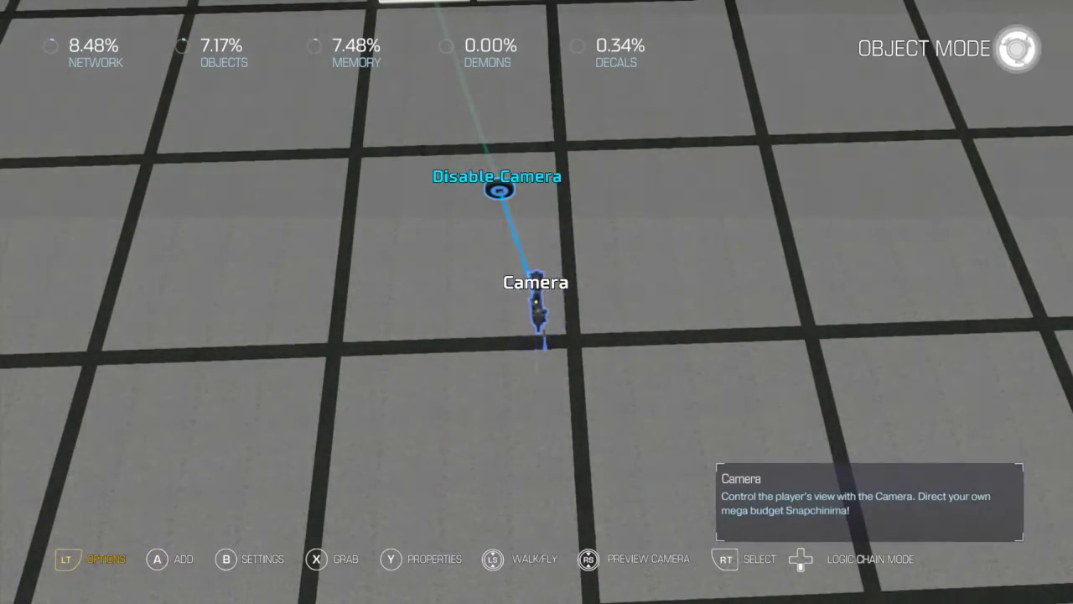
Raise the Camera slightly and preview how the 3-by-3 grid is framed
key("p")
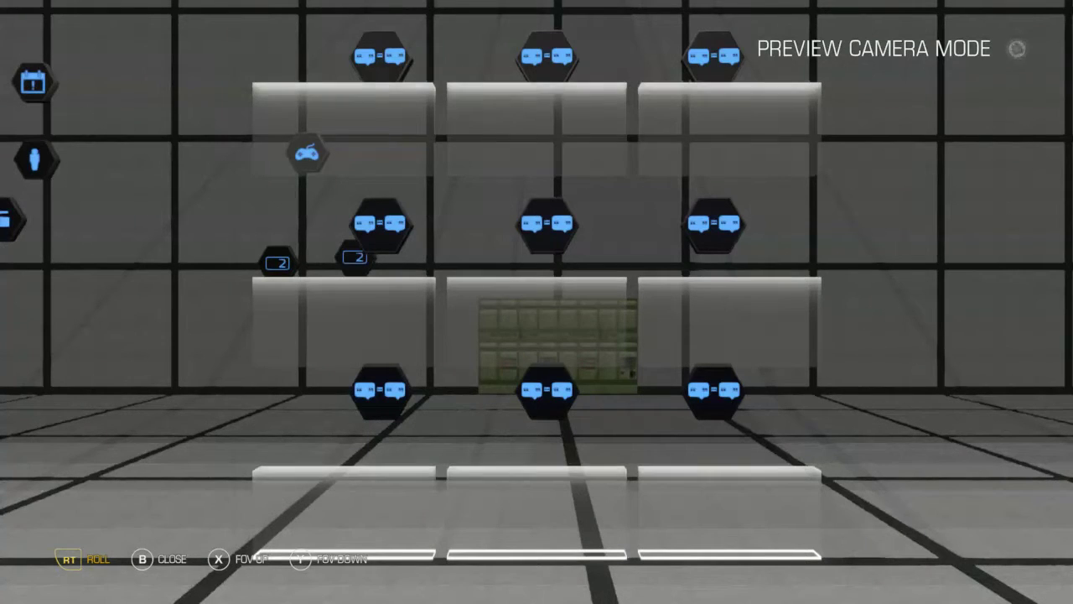
key("b")
key("a")
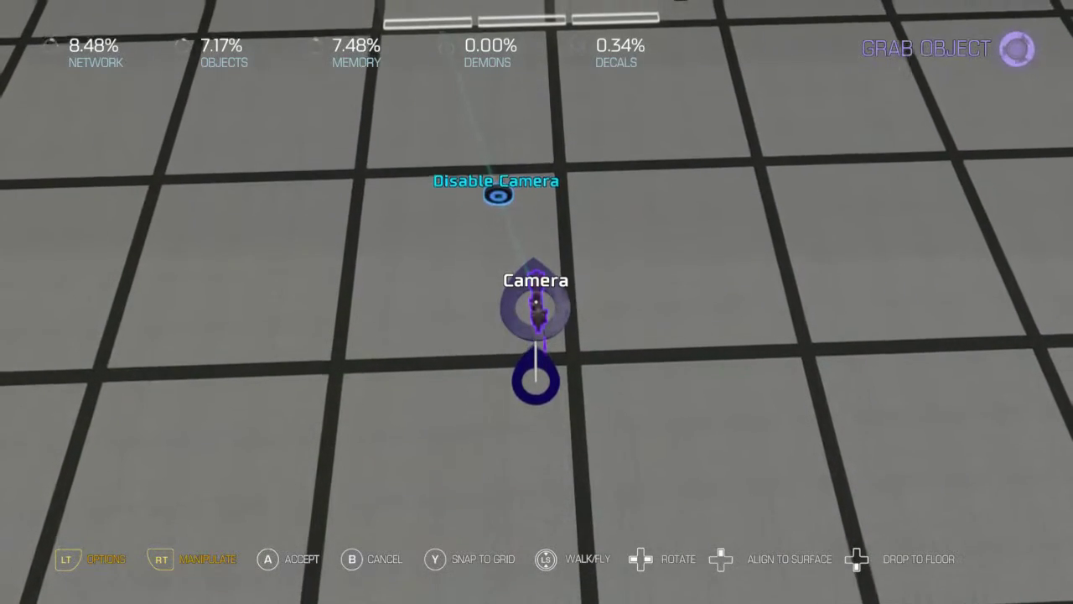
key("a")
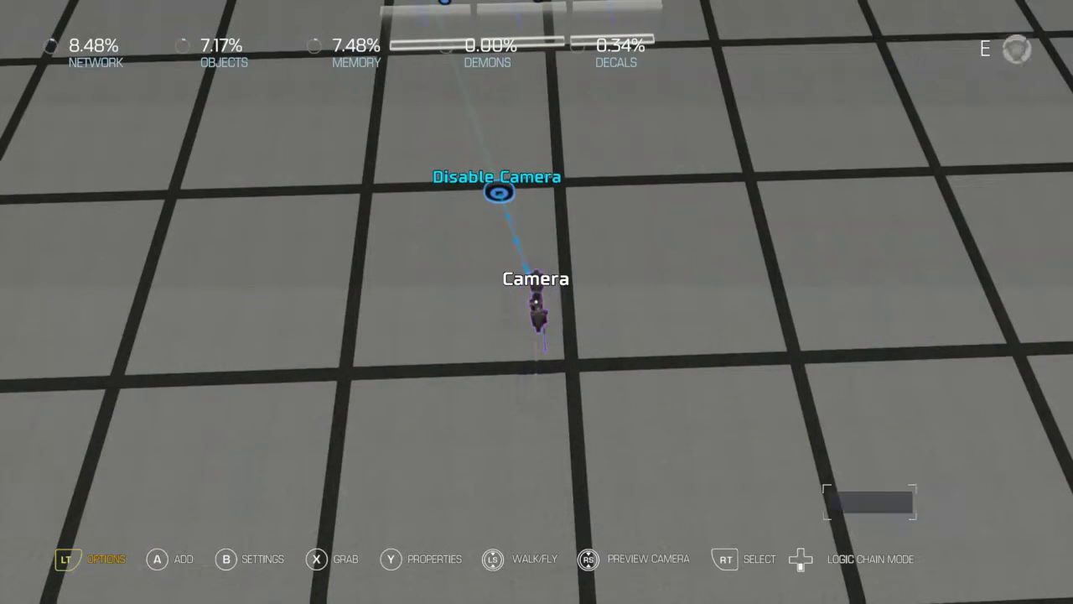
key("rs")
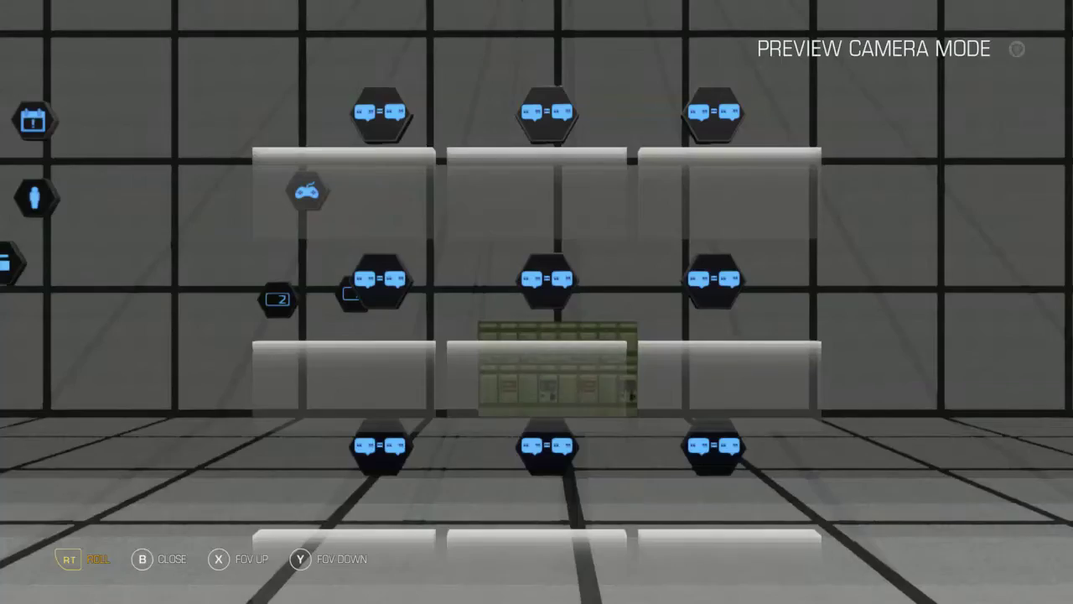
key("b")
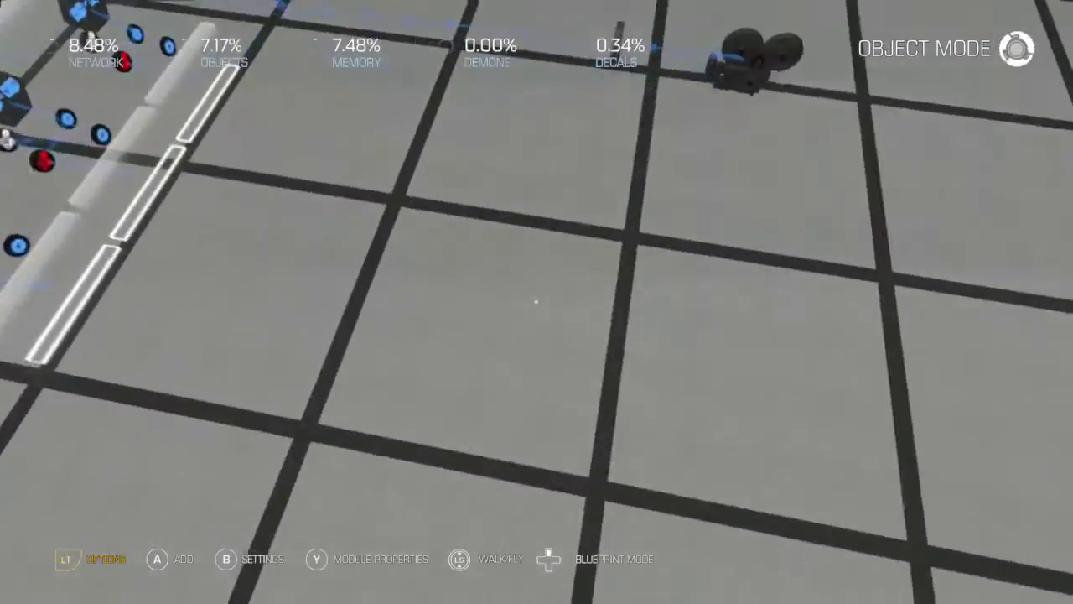
Add a reference to Custom Event 0 on the floor beside the Camera
key("a")
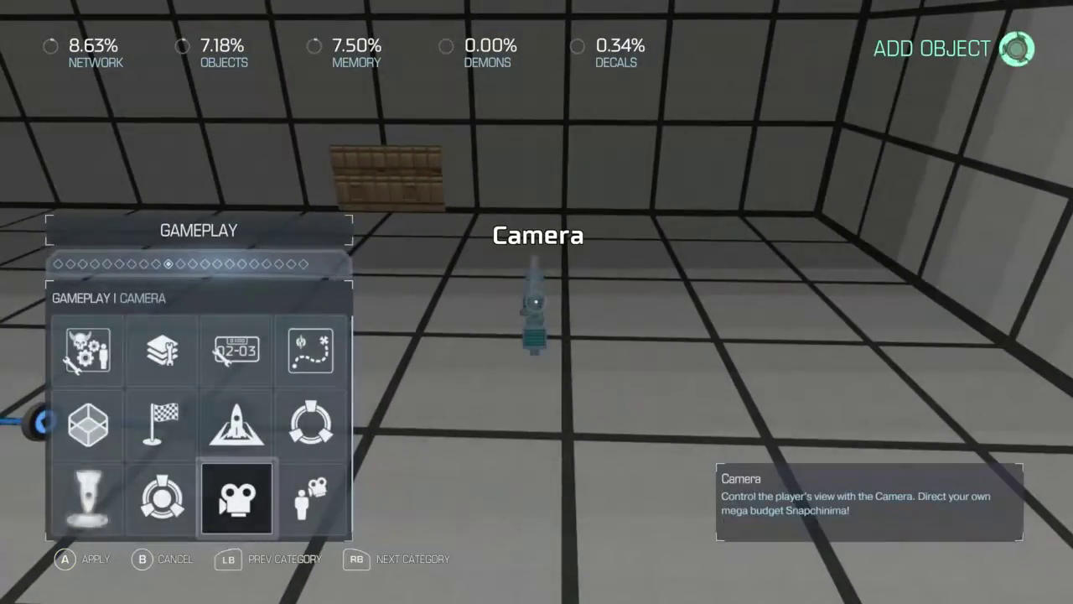
key("RB")
key("RB")
key("RB")
key("RB")
key("RB")
key("RB")
key("RB")
key("RB")
key("RB")
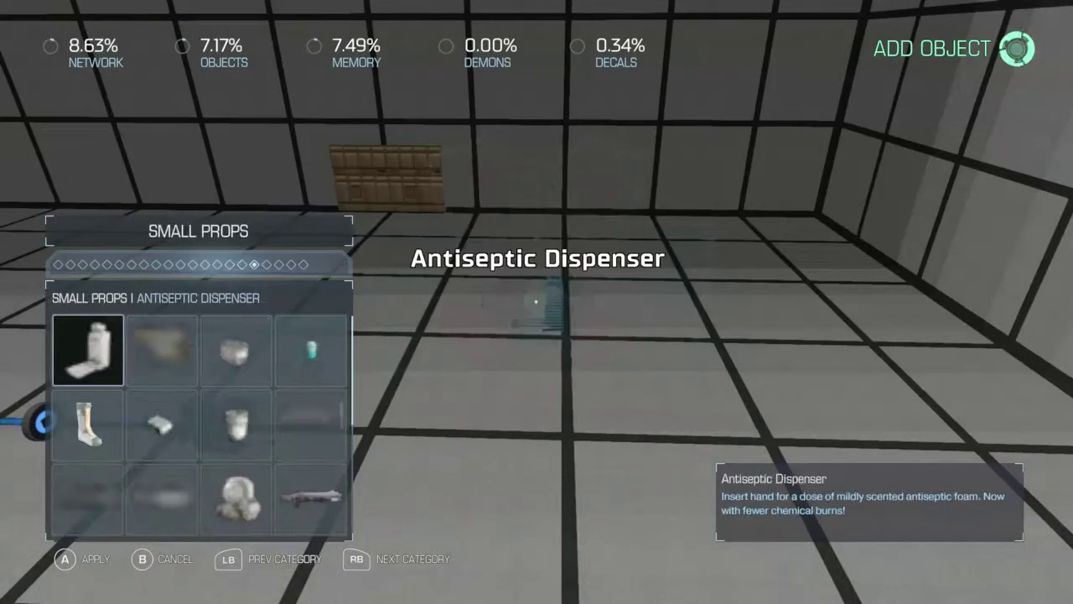
key("Right")
key("Right")
key("Down")
key("Down")
key("a")
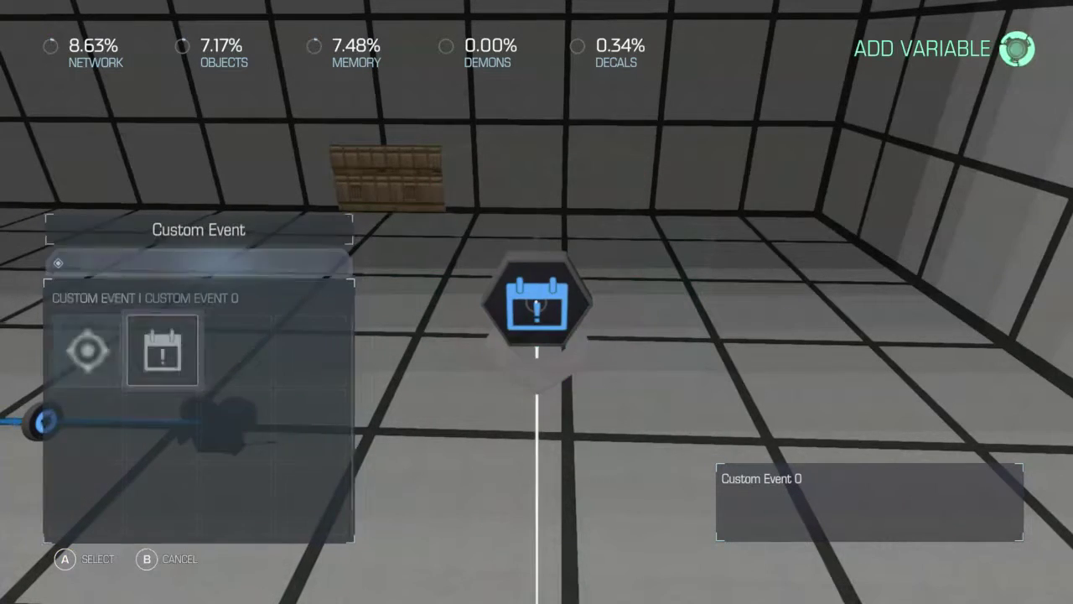
key("a")
Connect the logic of the Custom Event 0 reference
key("LT")
key("a")
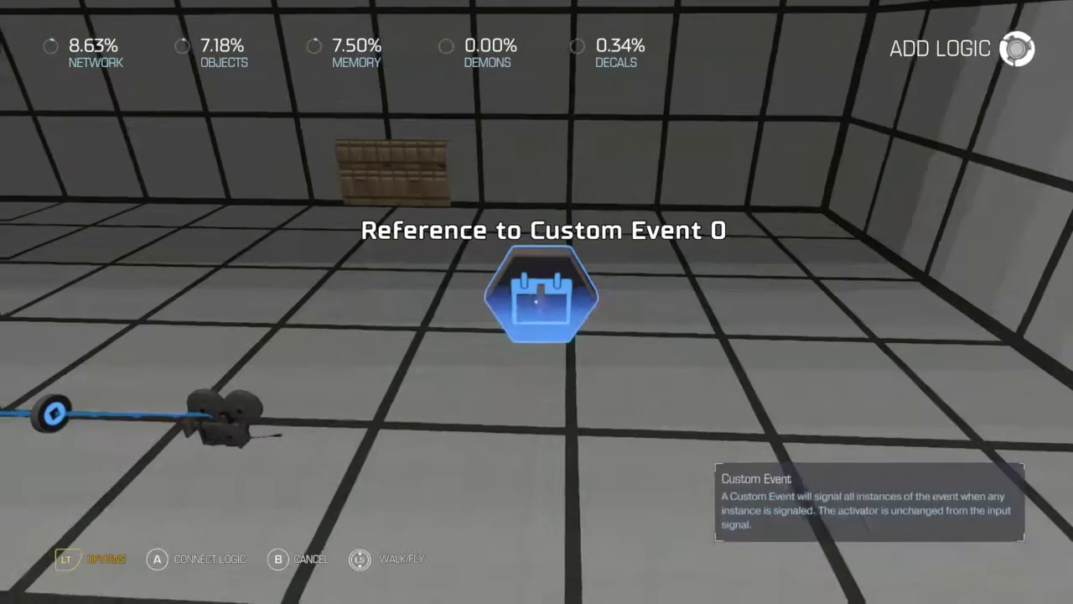
key("a")
key("a")
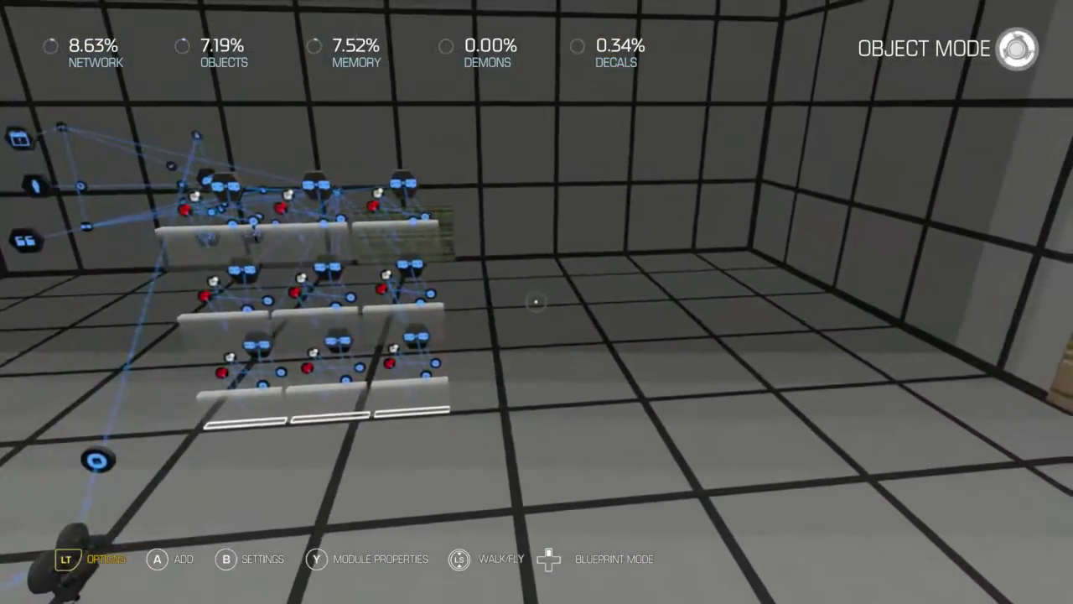
Play-test the map to check the camera view and grid inputs, and exit back to the editor
key("Escape")
key("Down")
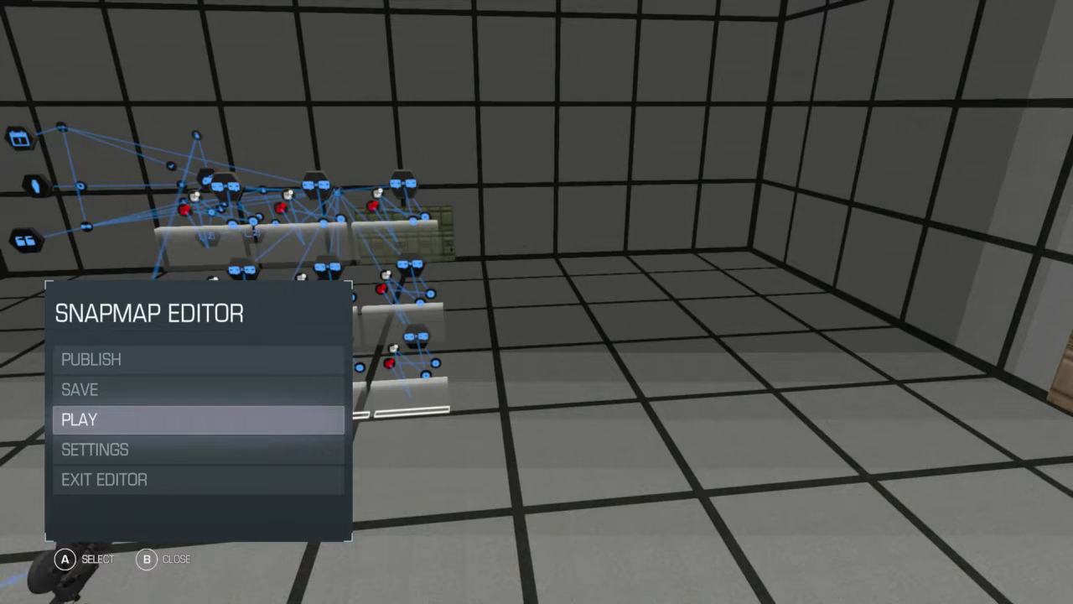
key("a")
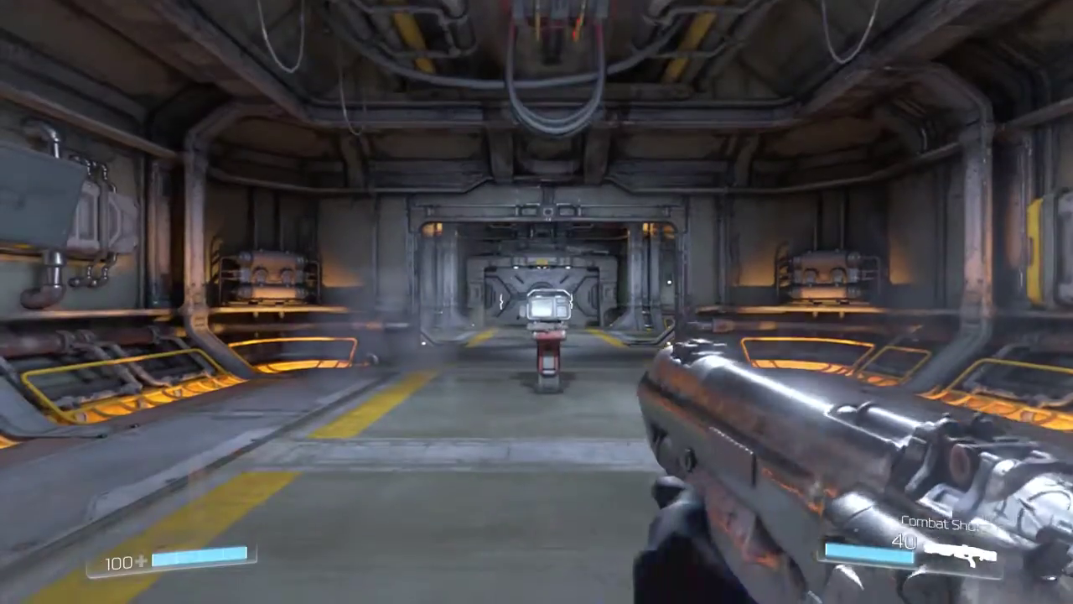
key("w")
key("e")
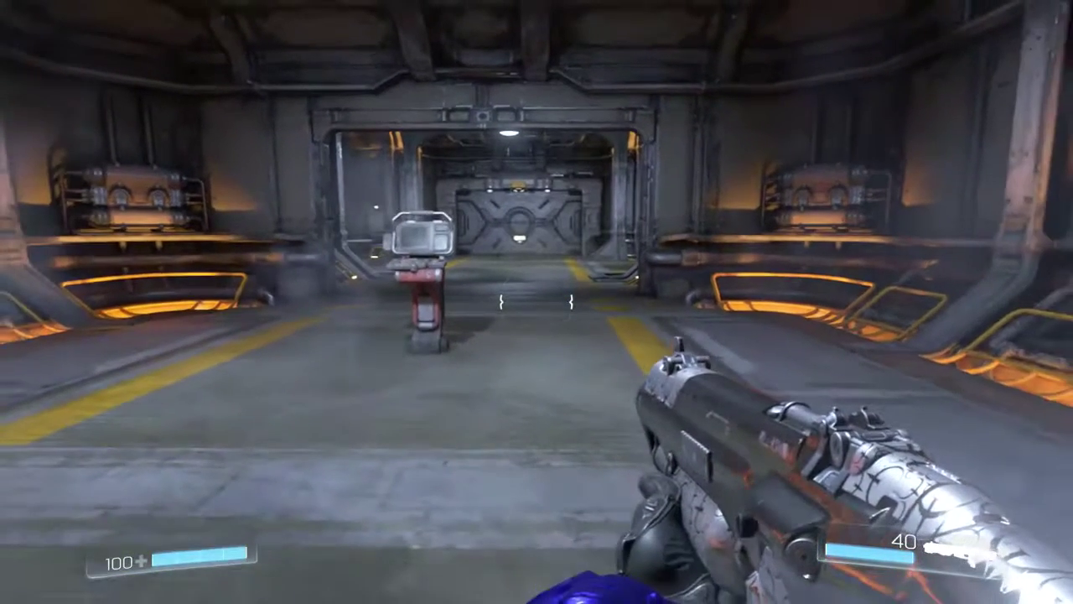
key("Escape")
key("Down")
key("Return")
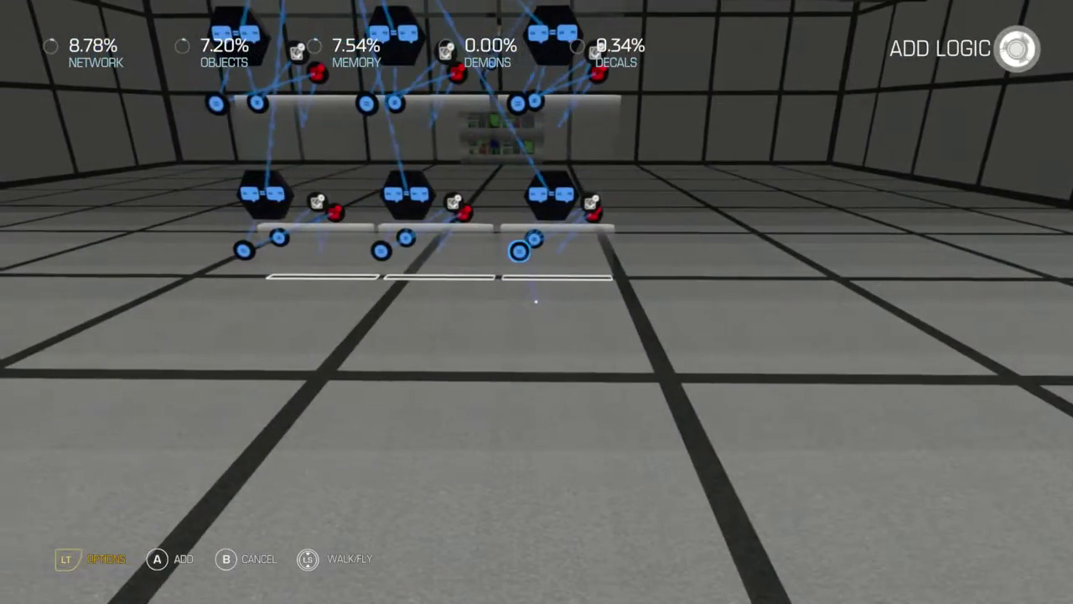
Link the bottom-row right box's Equal (String) output to a new Player Loadout in front of the grid, using Give Loadout
left_click(536, 300)
key("q")
key("q")
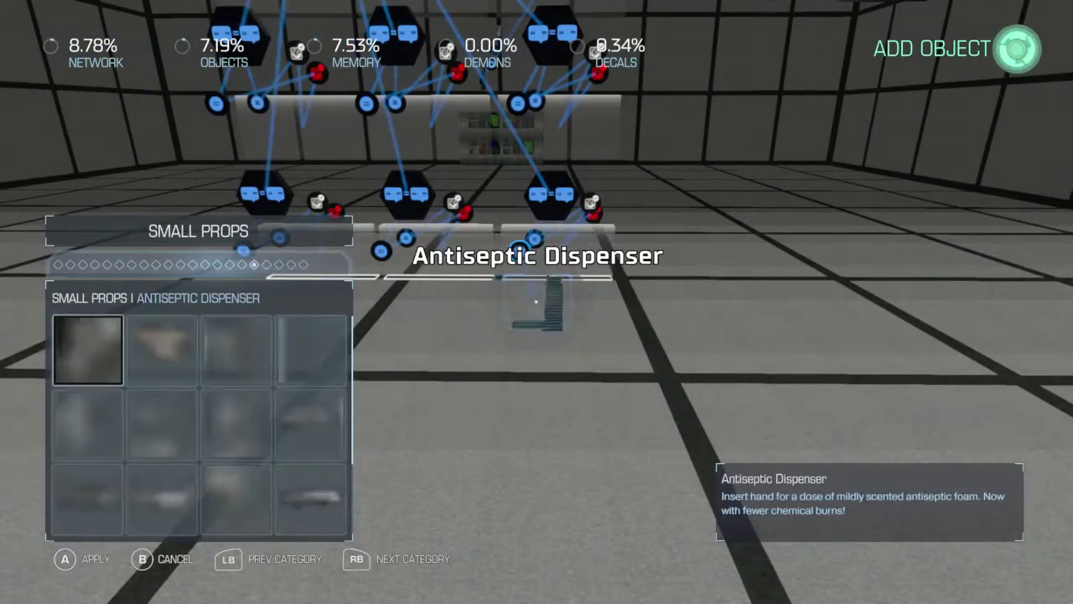
key("q")
key("Right")
key("Down")
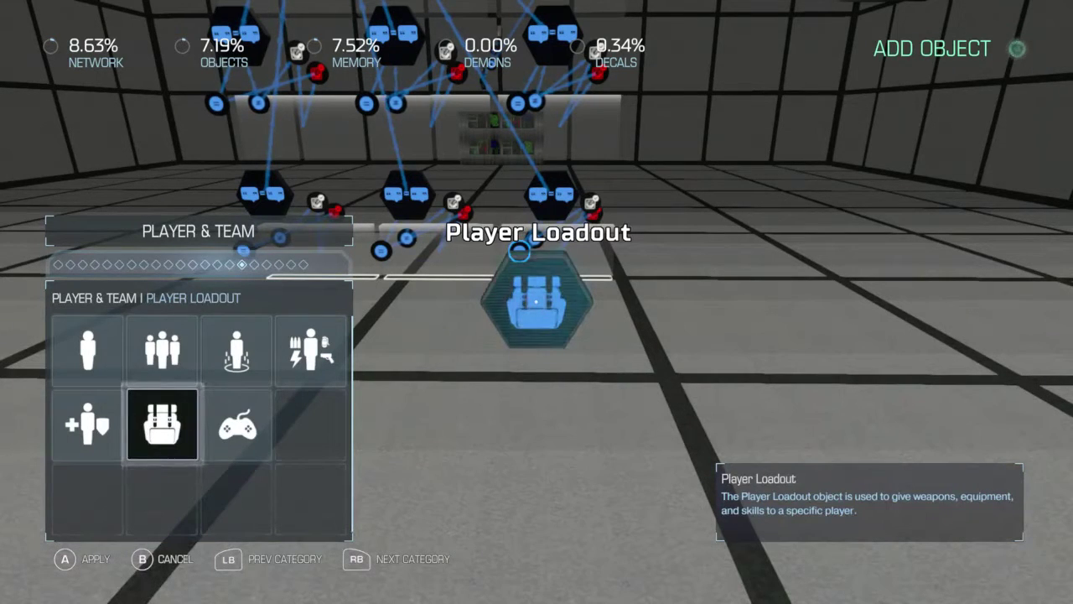
key("Up")
key("Right")
key("Right")
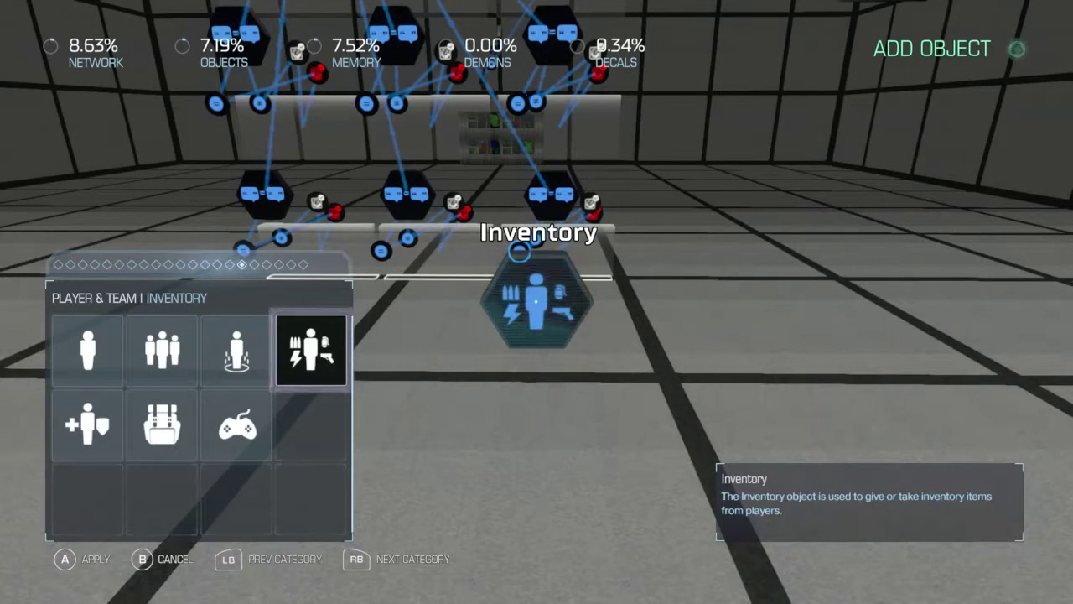
key("Left")
key("Left")
key("Down")
key("Return")
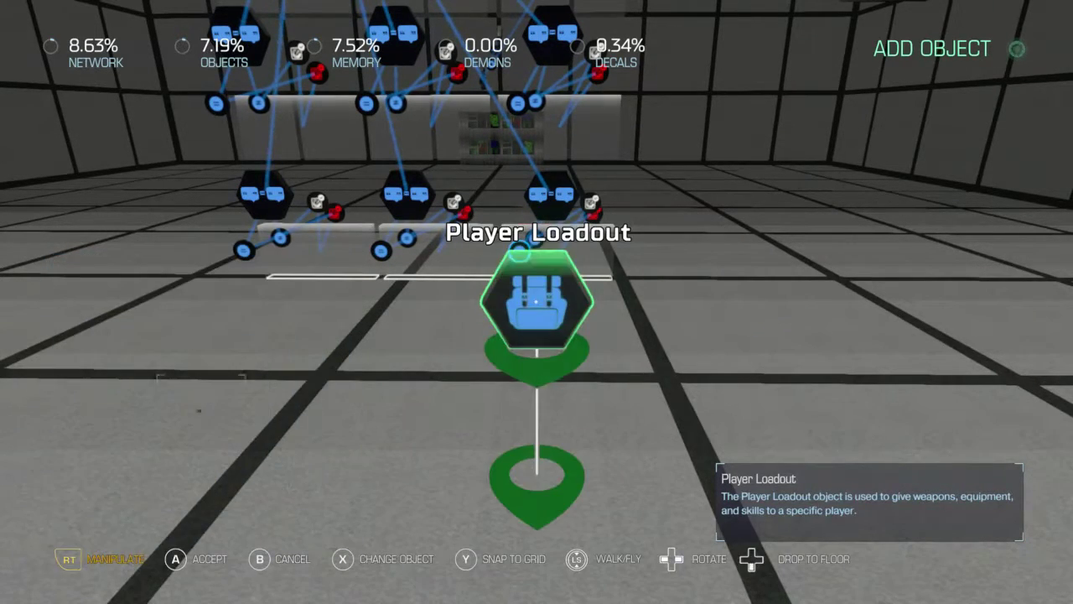
key("Return")
key("Down")
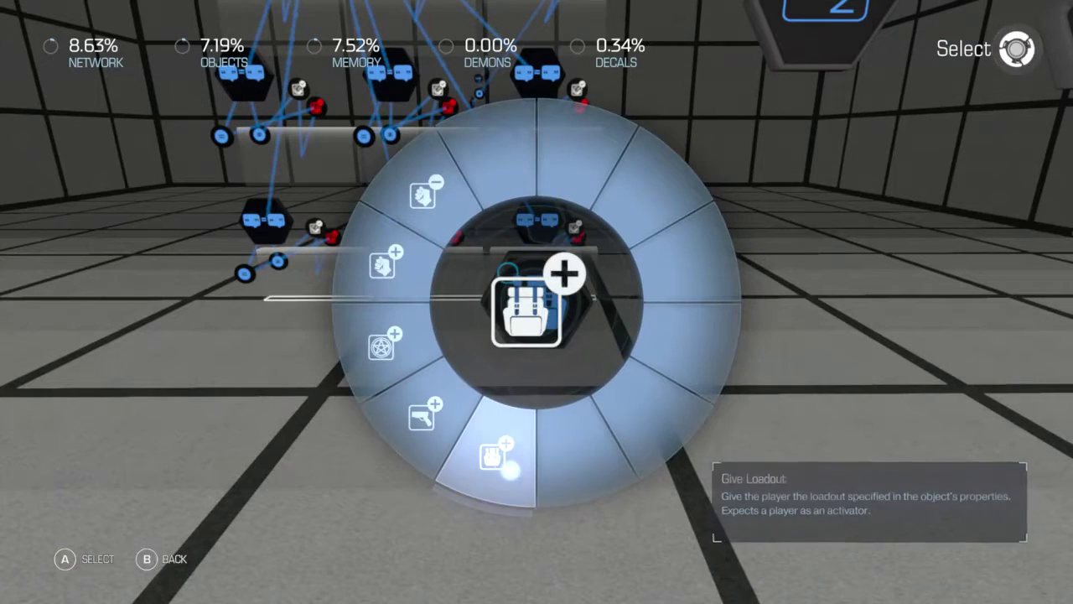
key("Return")
Choose a different first weapon in the right box's Player Loadout weapon list
key("y")
key("Down")
key("Down")
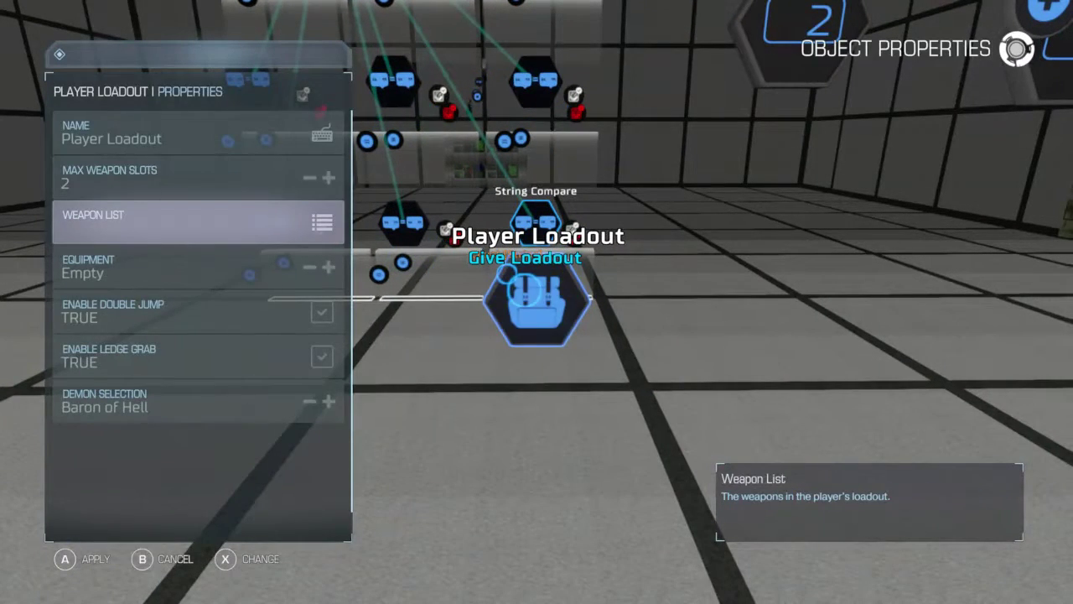
key("Return")
key("Return")
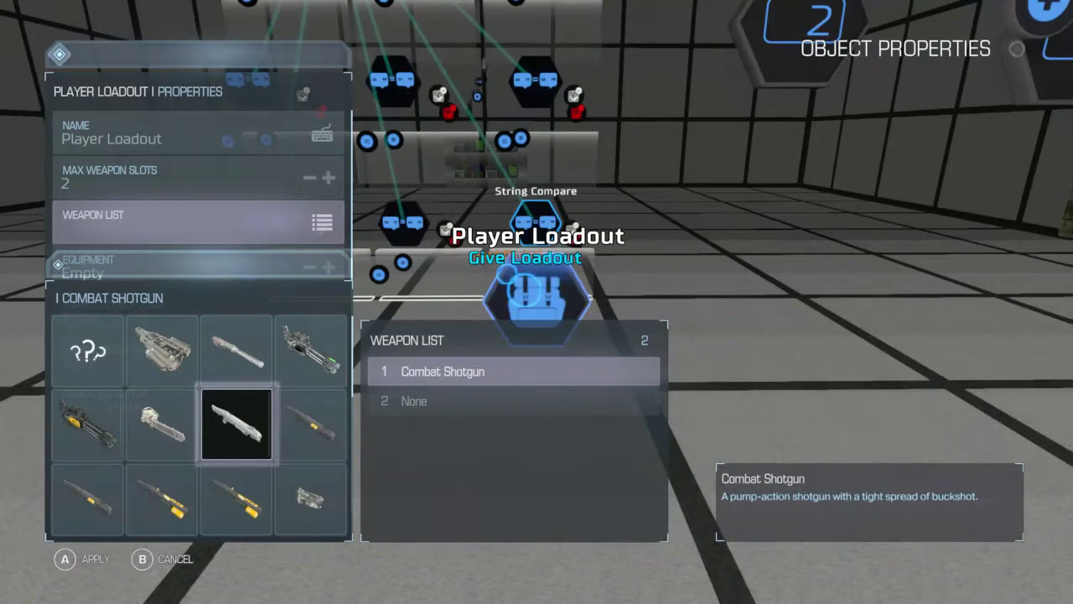
key("Return")
key("Return")
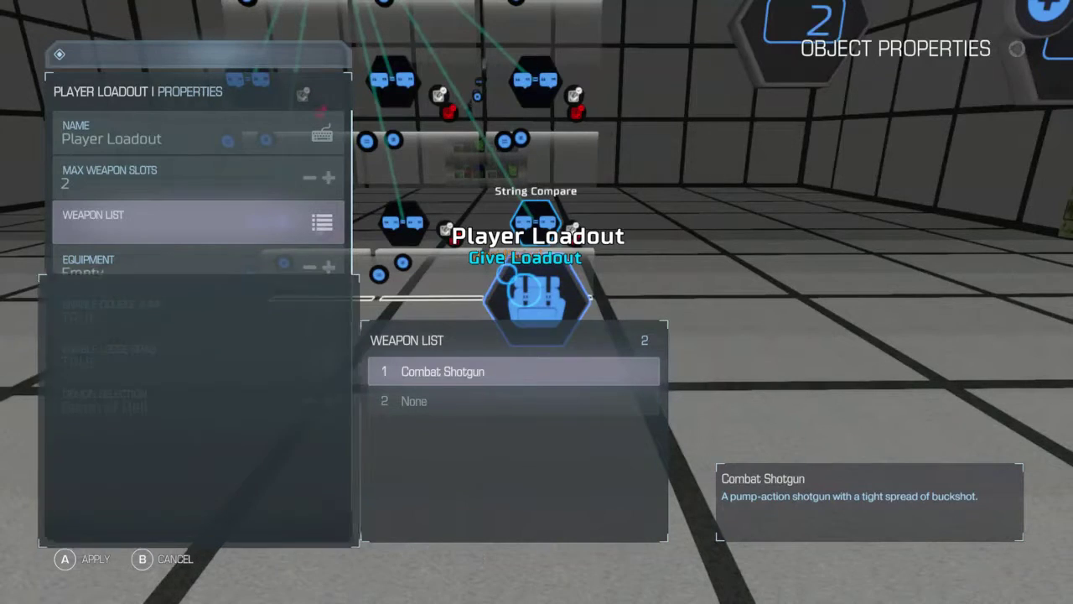
key("Down")
key("Down")
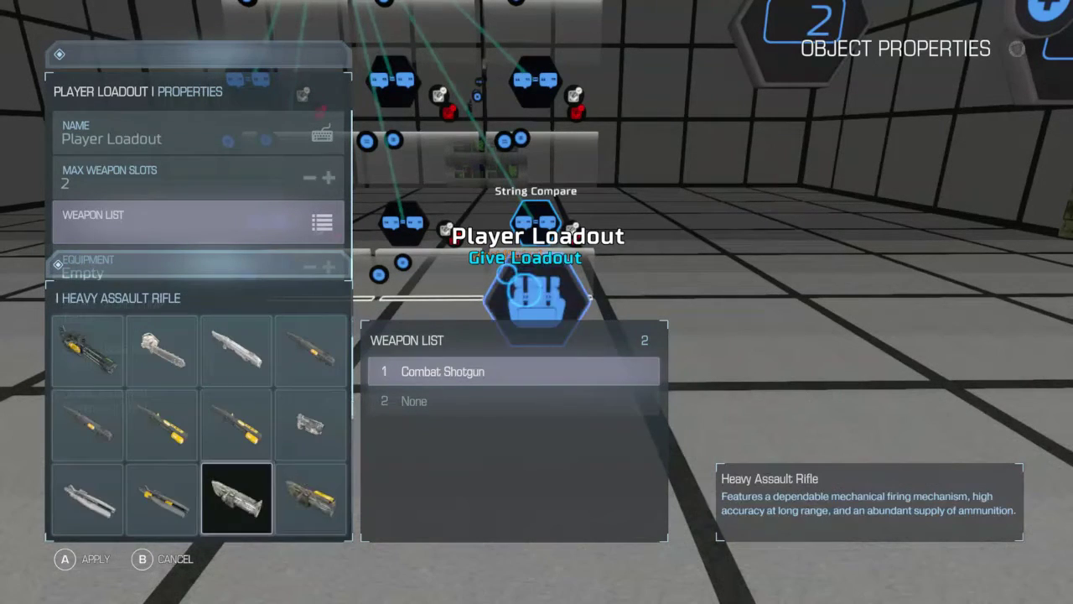
key("Left")
key("Return")
key("Escape")
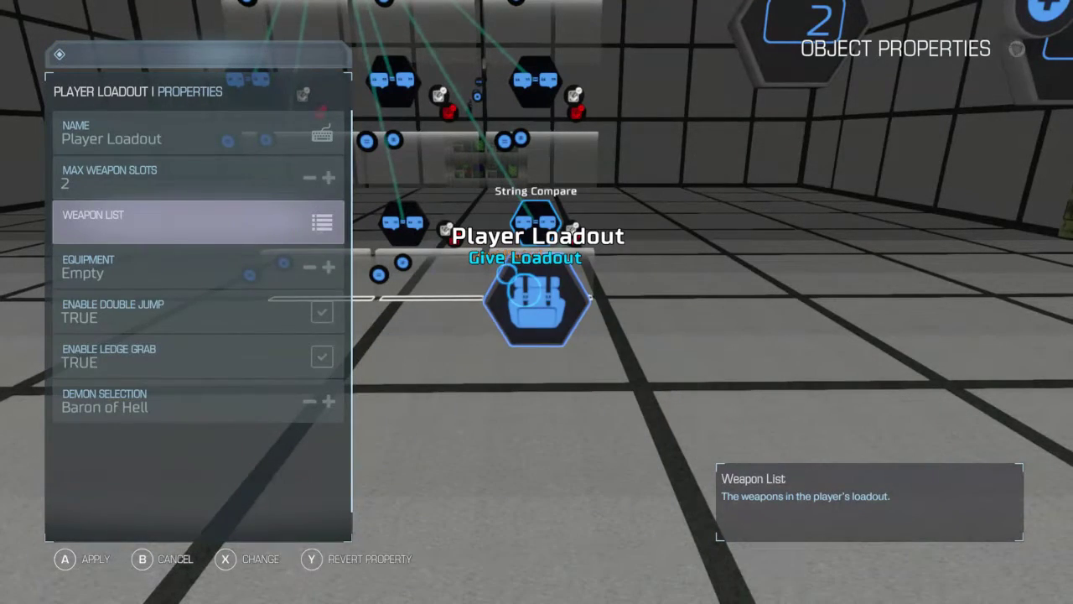
key("Escape")
Link the bottom-row middle box's Equal (String) output to a second Player Loadout, using Give Loadout
key("x")
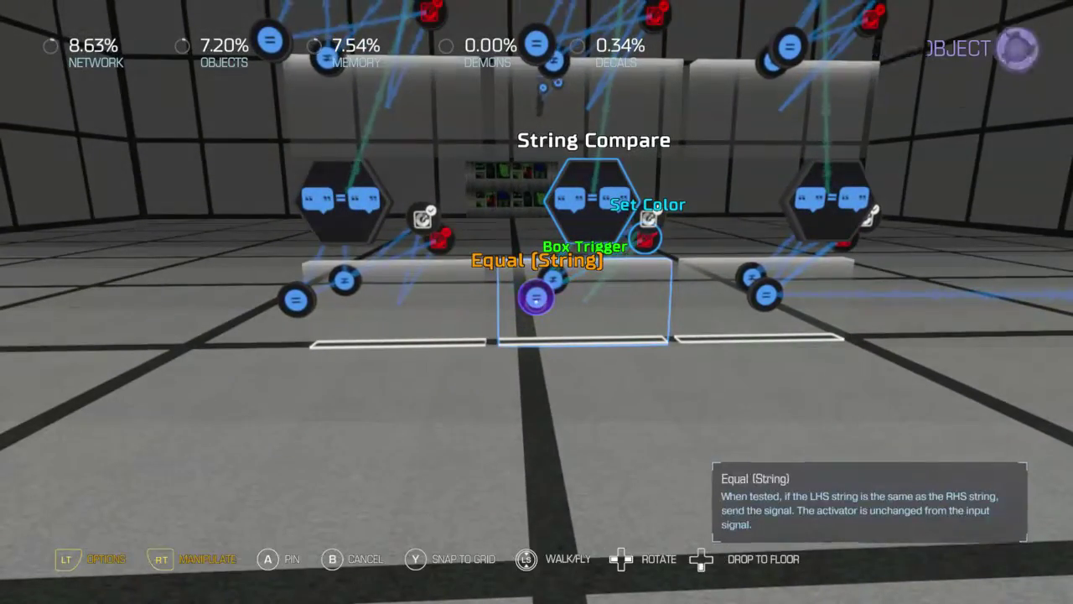
key("Escape")
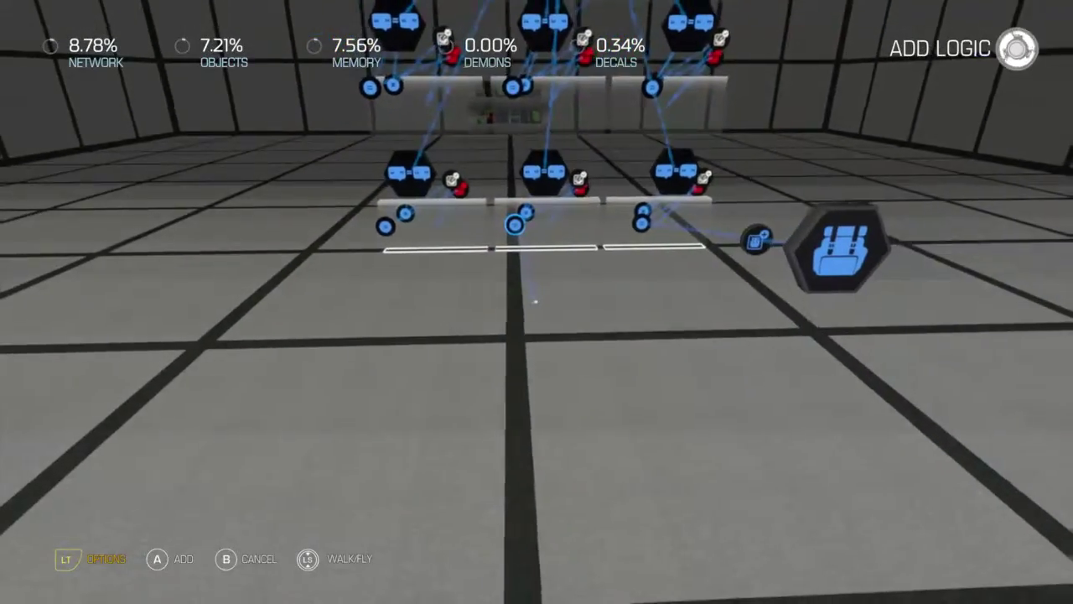
key("Escape")
key("Escape")
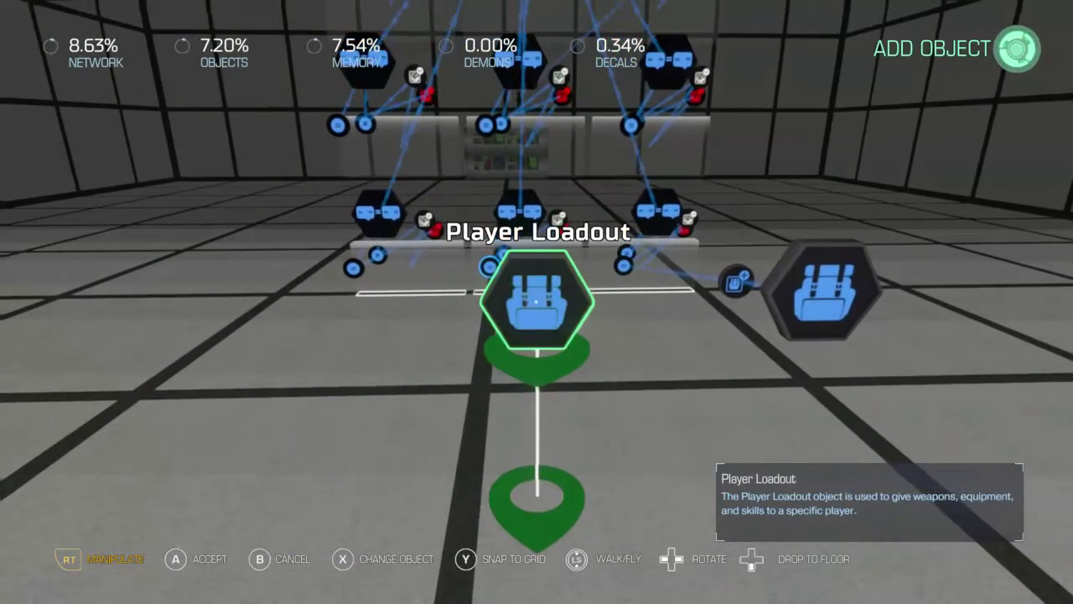
key("a")
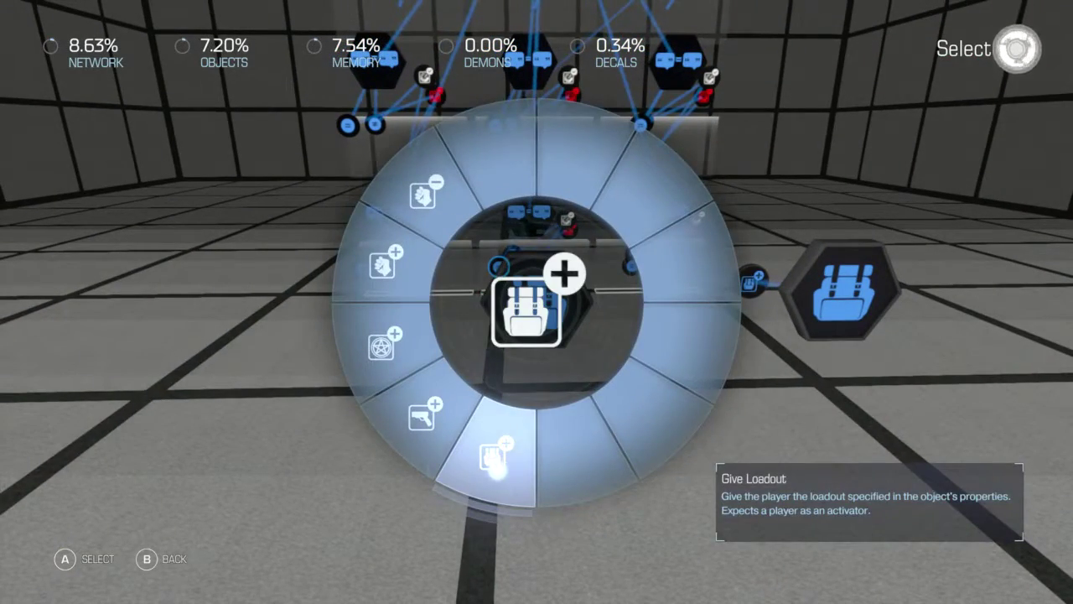
key("a")
Replace the first weapon in the middle box's Player Loadout with another weapon and apply its properties
key("y")
key("Down")
key("Down")
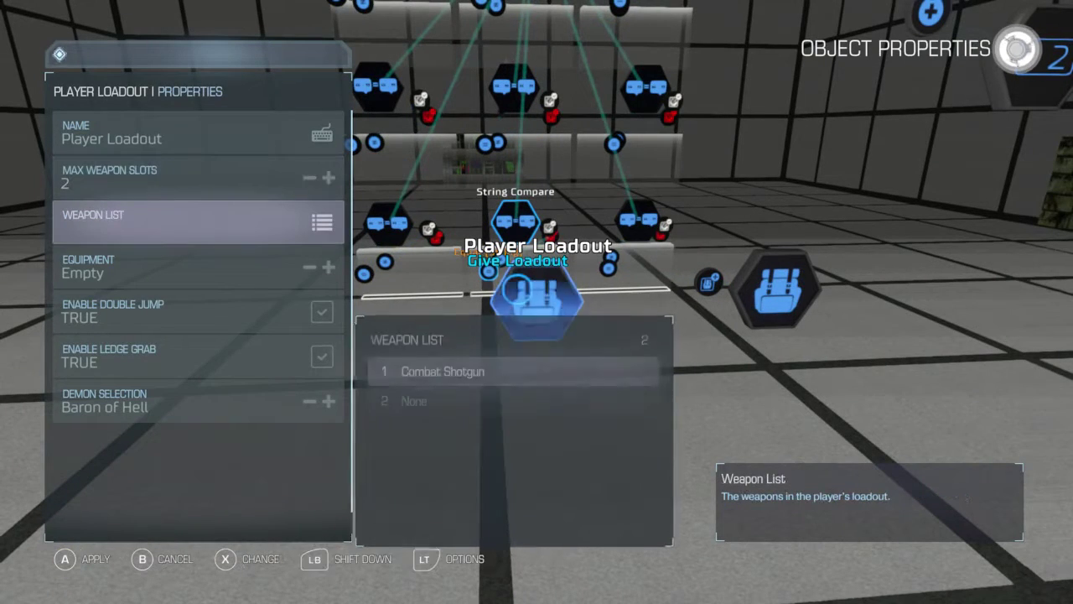
key("a")
key("a")
key("Down")
key("Down")
key("Down")
key("Down")
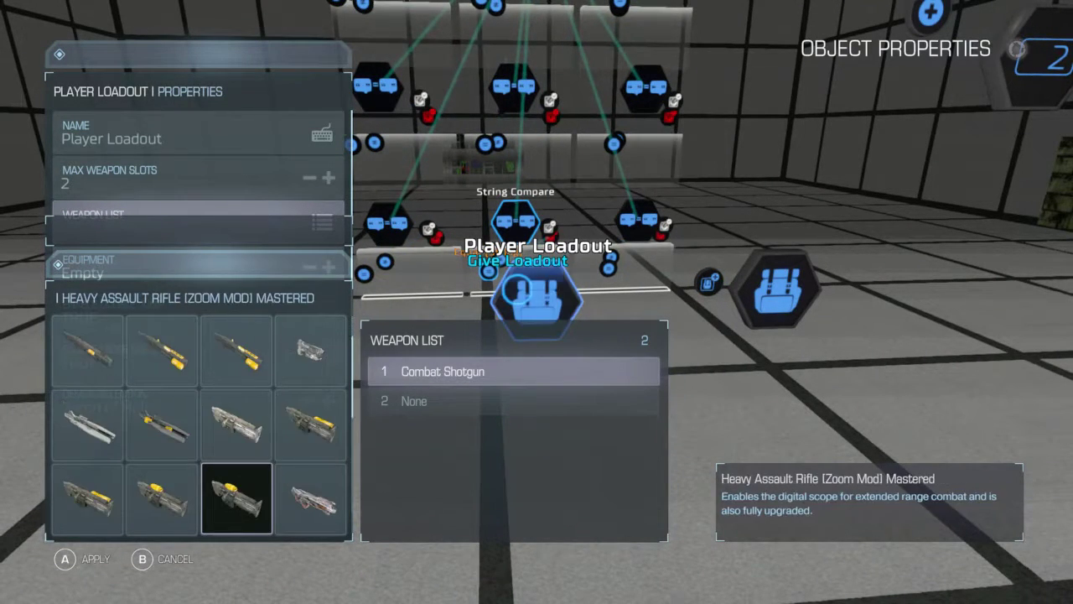
key("Left")
key("Left")
key("Down")
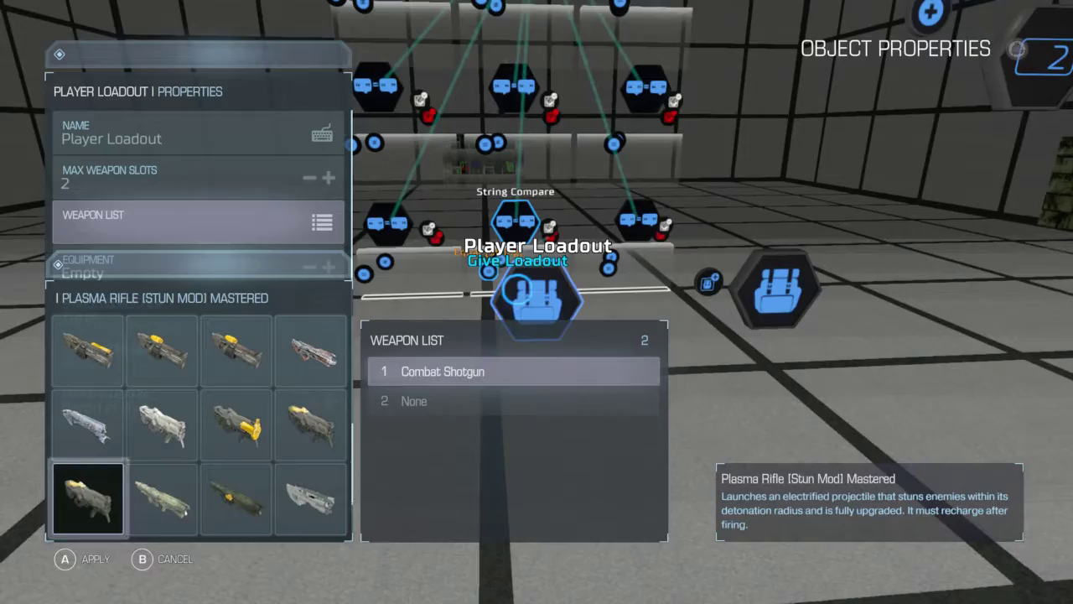
key("Right")
key("a")
key("a")
key("b")
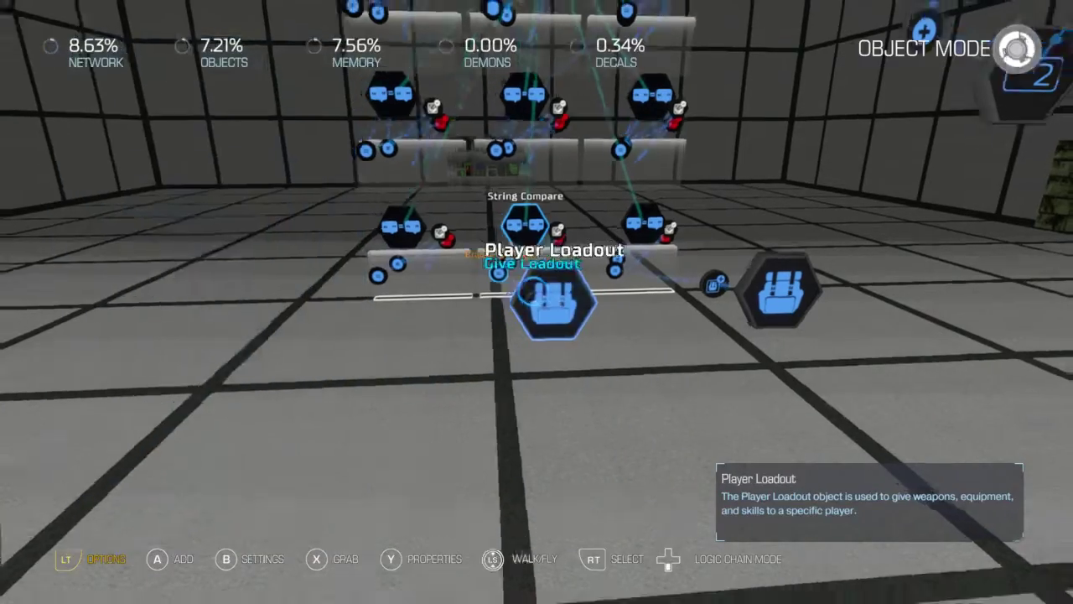
Link the bottom-row left box's Equal (String) output to a third Player Loadout, using Give Loadout
key("a")
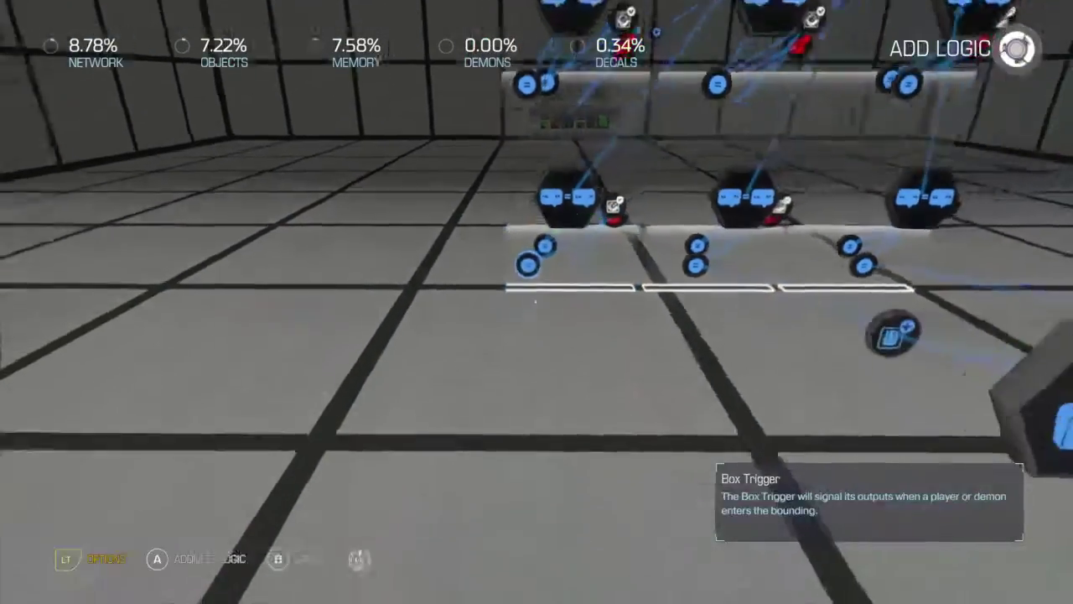
key("a")
key("a")
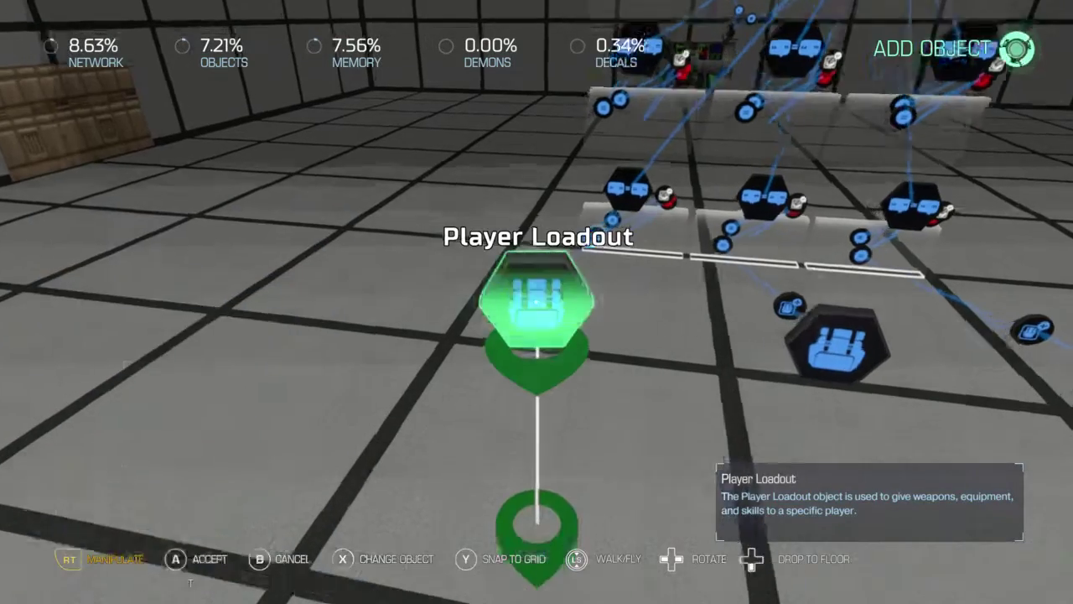
key("a")
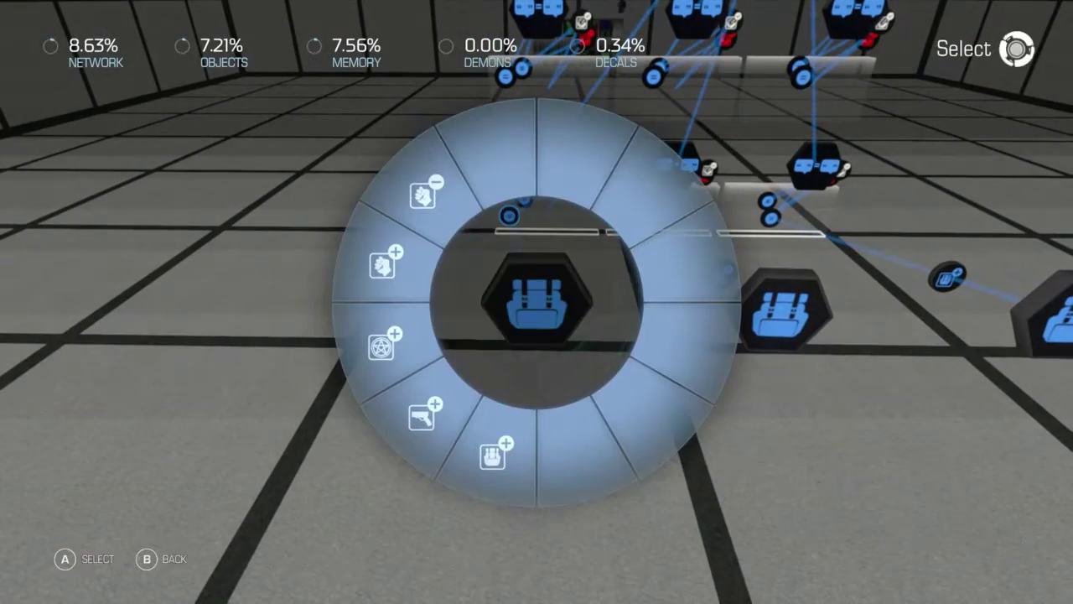
key("a")
Replace the first entry in the left box's Player Loadout weapon list with another weapon
key("y")
key("Down")
key("Down")
key("x")
key("a")
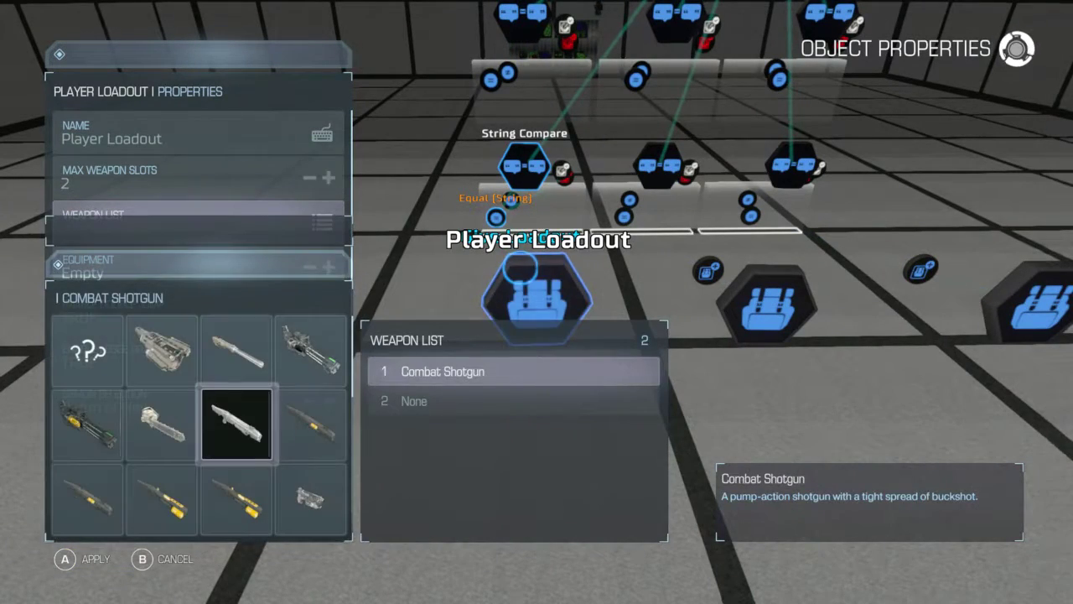
key("Left")
key("Up")
key("a")
key("a")
Cycle the left box's Player Loadout equipment options round to Empty and apply its properties
key("Down")
key("Right")
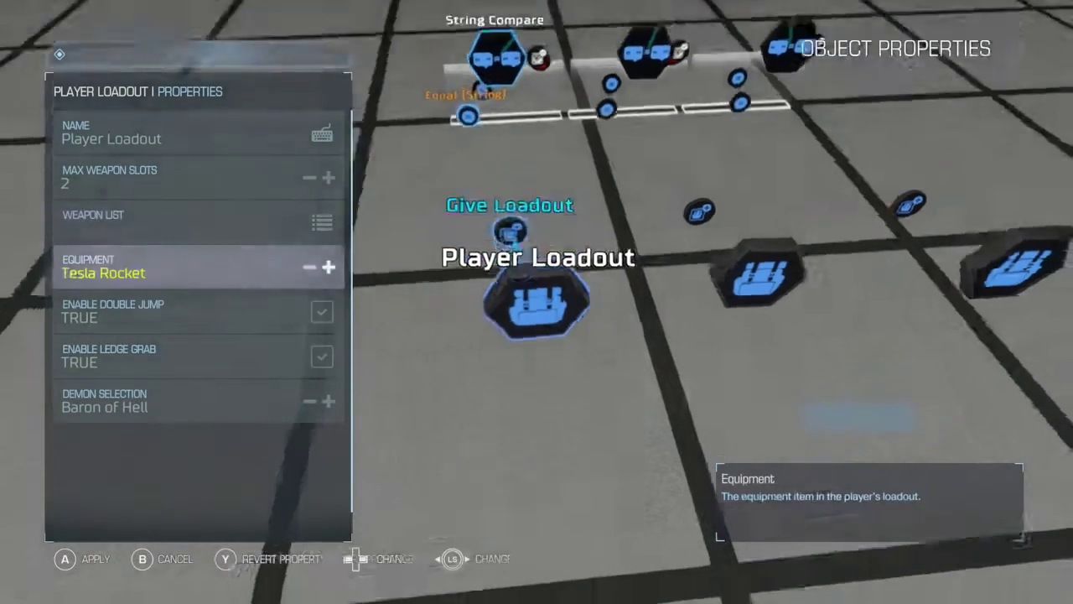
key("Right")
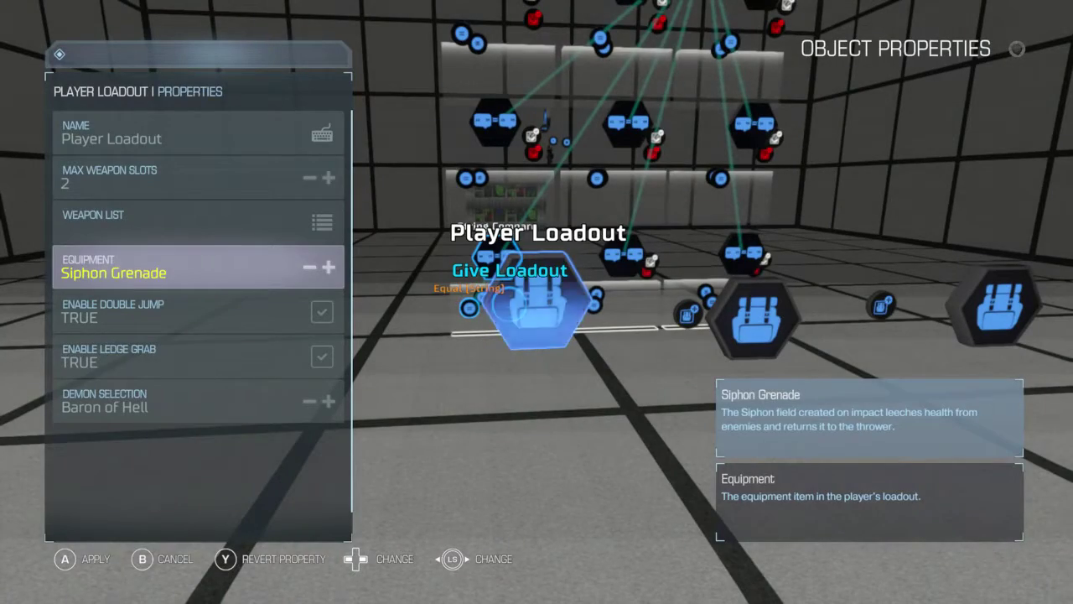
key("Left")
key("Right")
key("Right")
key("Right")
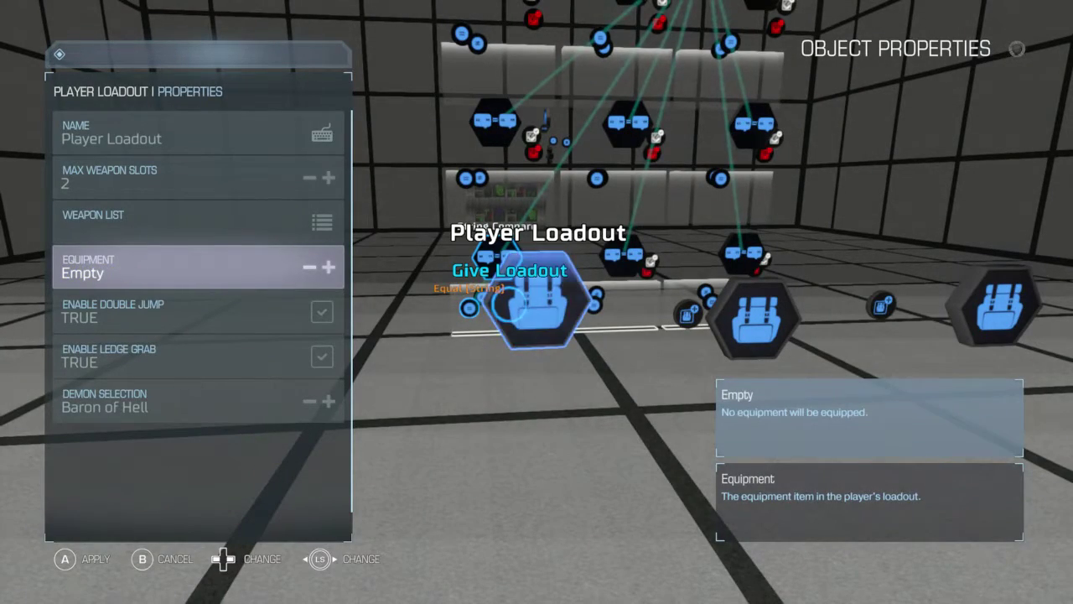
key("a")
Link the middle-row right box's Equal (String) output to a new Player Loadout, using Give Loadout
key("y")
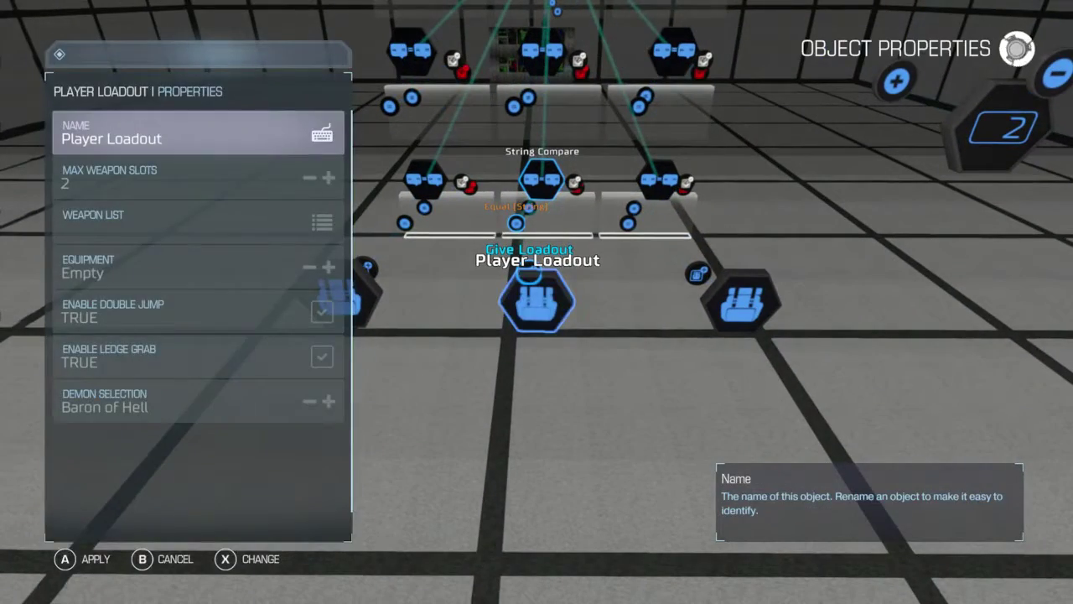
key("b")
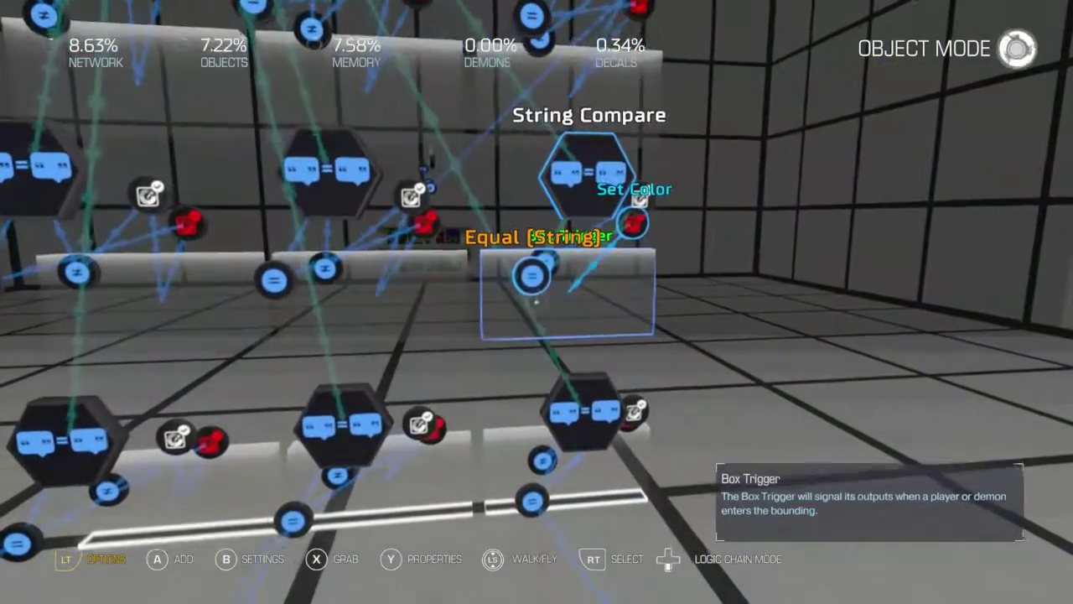
key("a")
key("a")
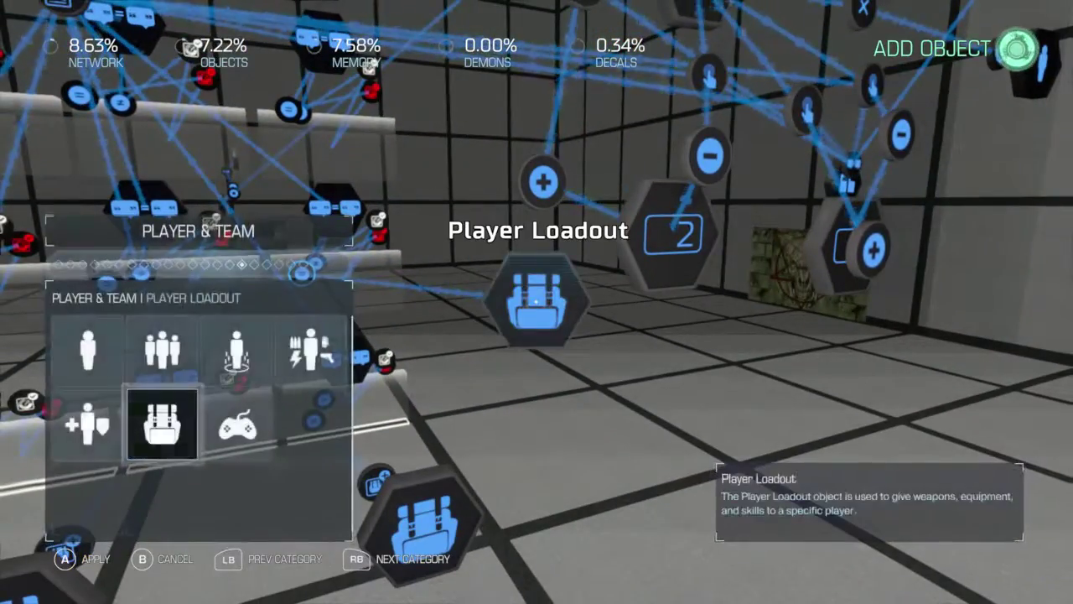
key("a")
key("a")
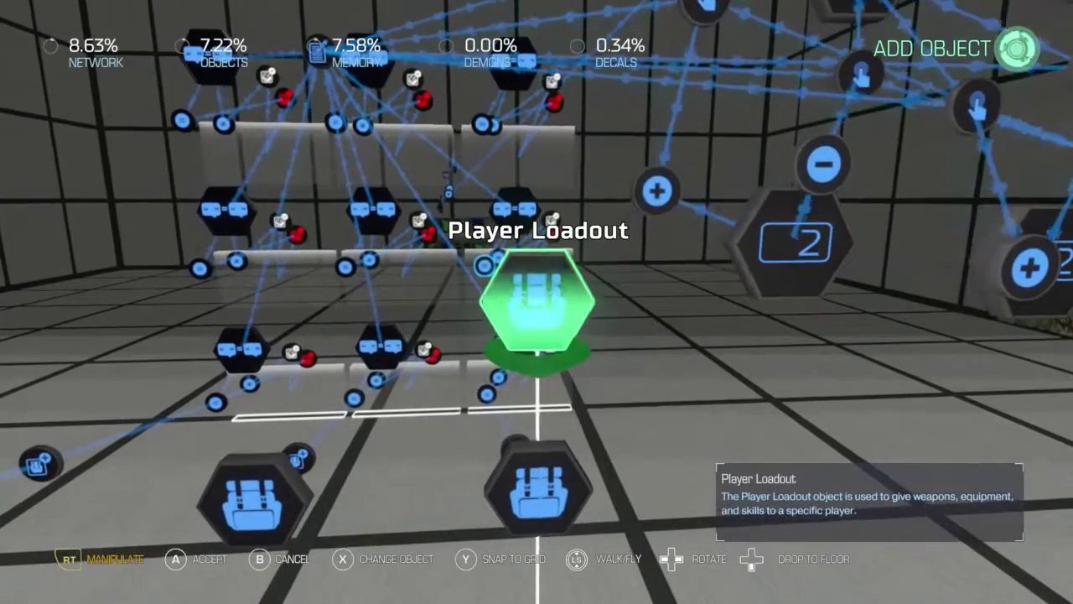
key("a")
Set the first weapon in the middle-row right box's Player Loadout to Heavy Assault Rifle (Zoom Mod) and apply its properties
key("y")
key("Down")
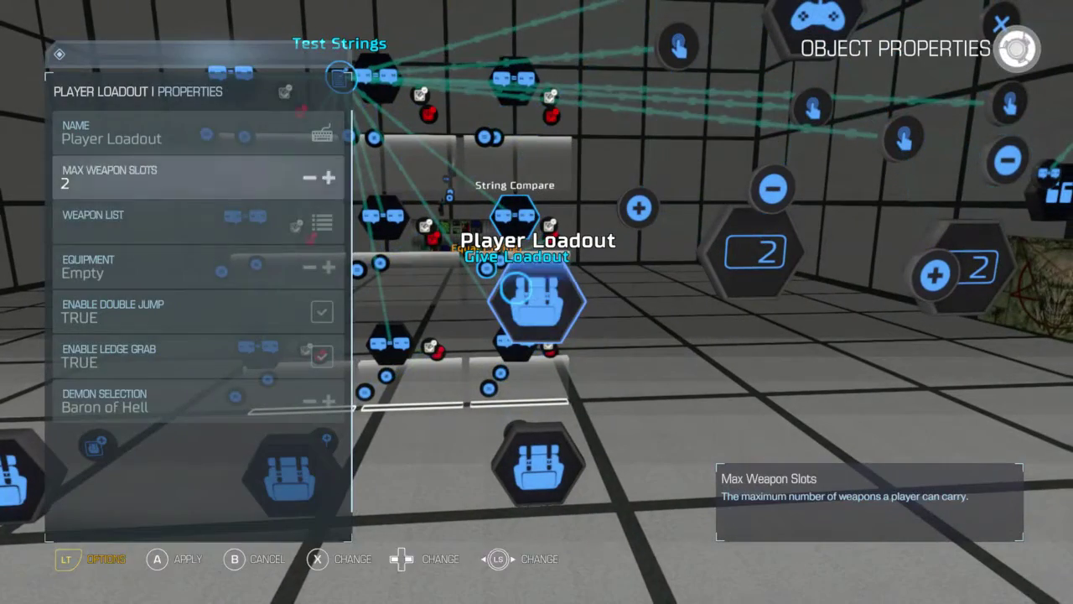
key("Return")
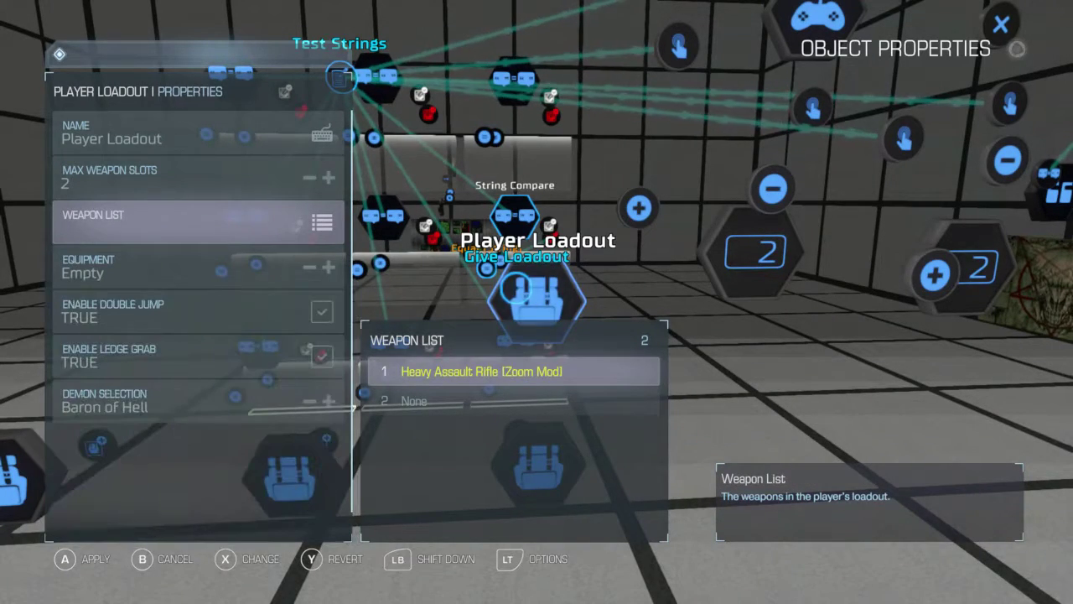
key("a")
key("Down")
key("Up")
key("b")
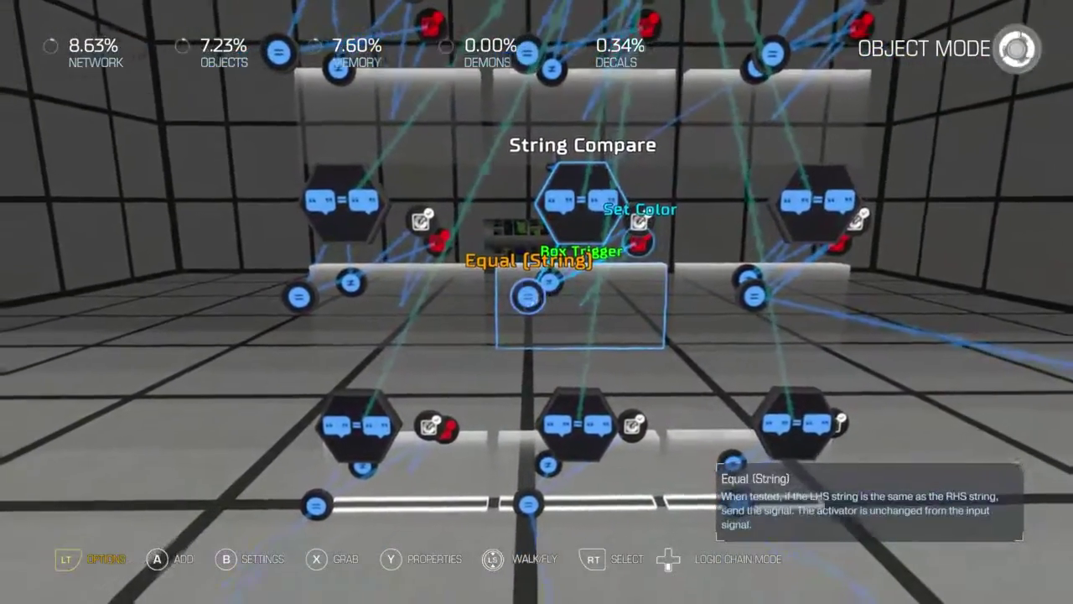
Link the middle-row center box's Equal (String) output to a new Player Loadout, using Give Loadout
key("a")
key("a")
key("a")
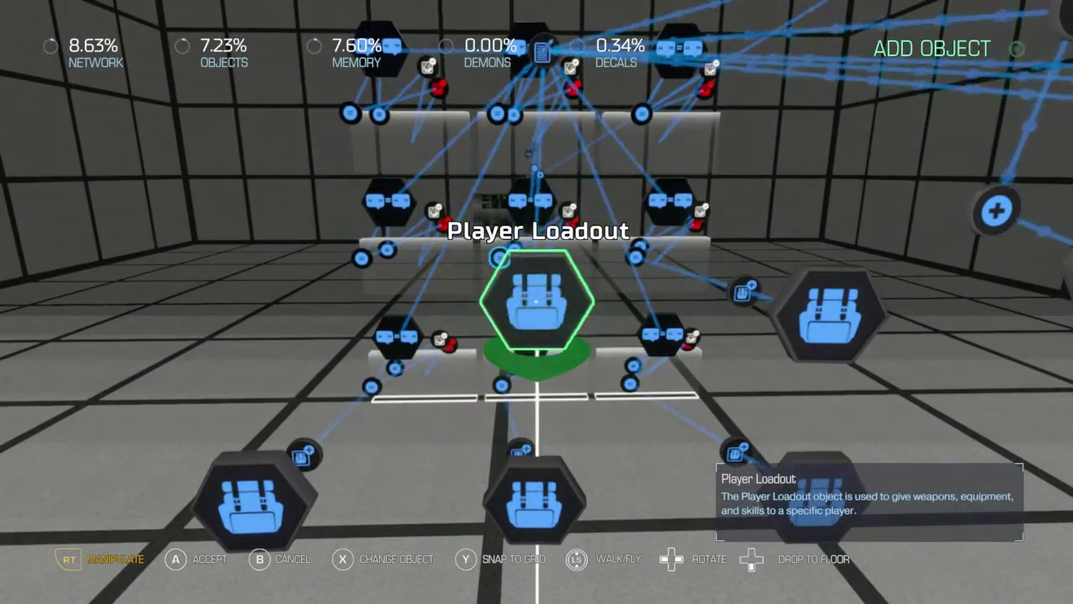
key("a")
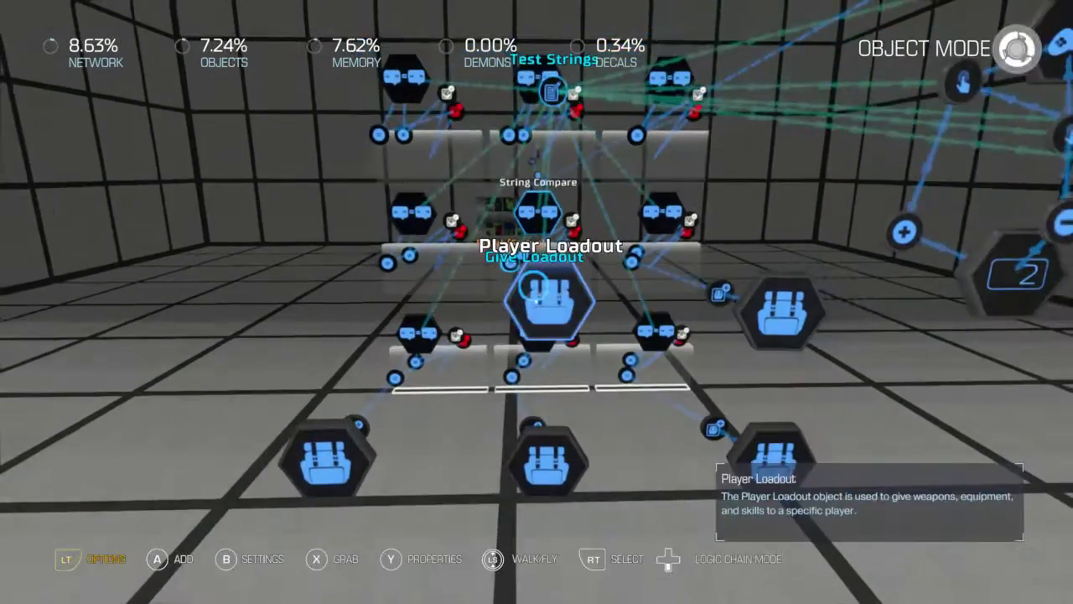
Replace the Combat Shotgun in the middle-row center box's Player Loadout with Chaingun and apply its properties
key("y")
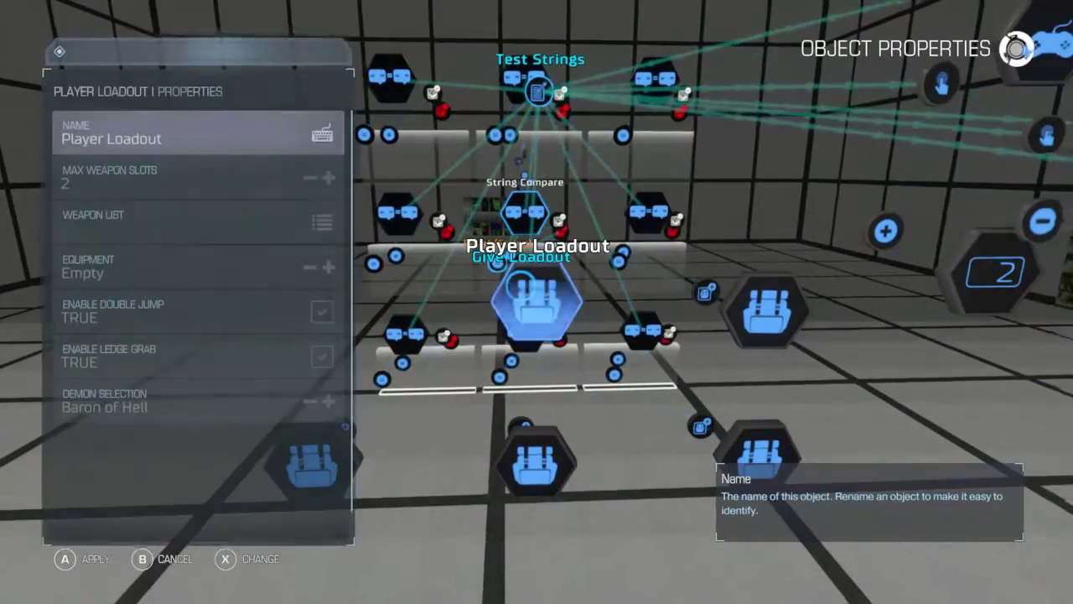
key("Down")
key("Down")
key("Return")
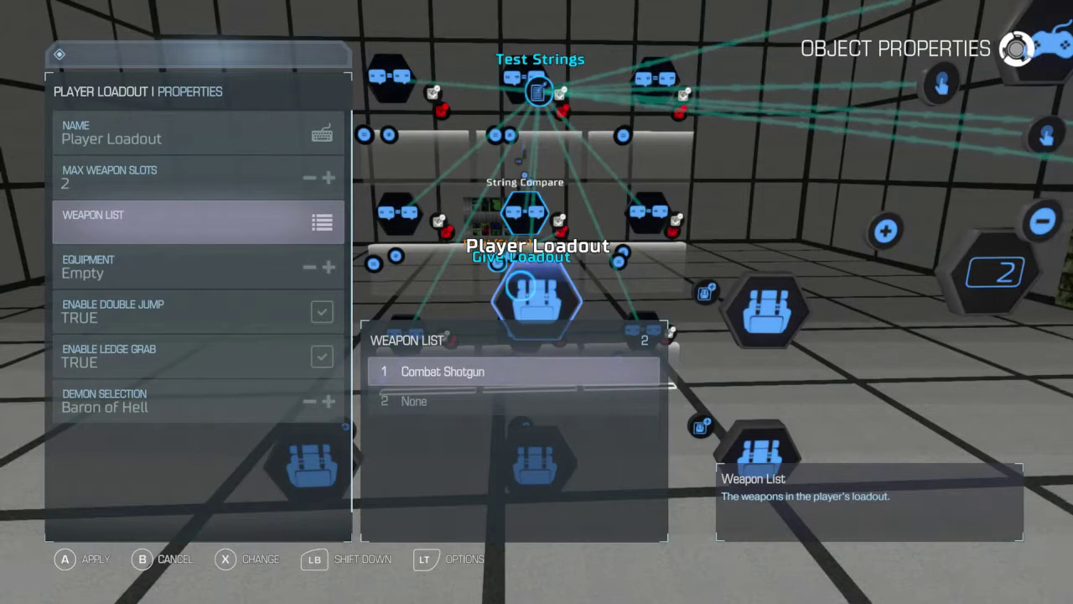
key("Return")
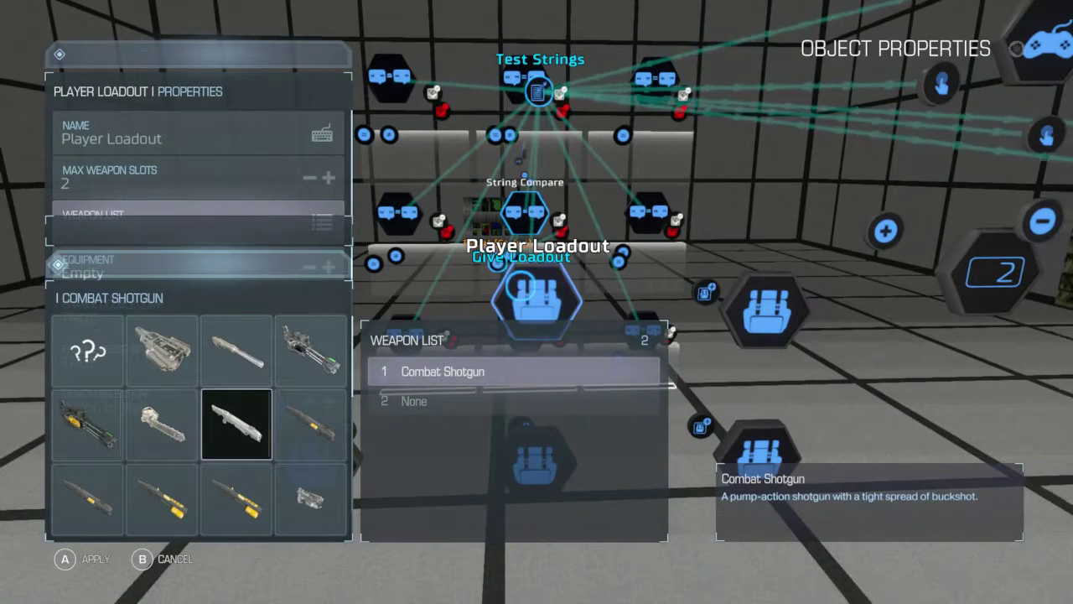
key("Return")
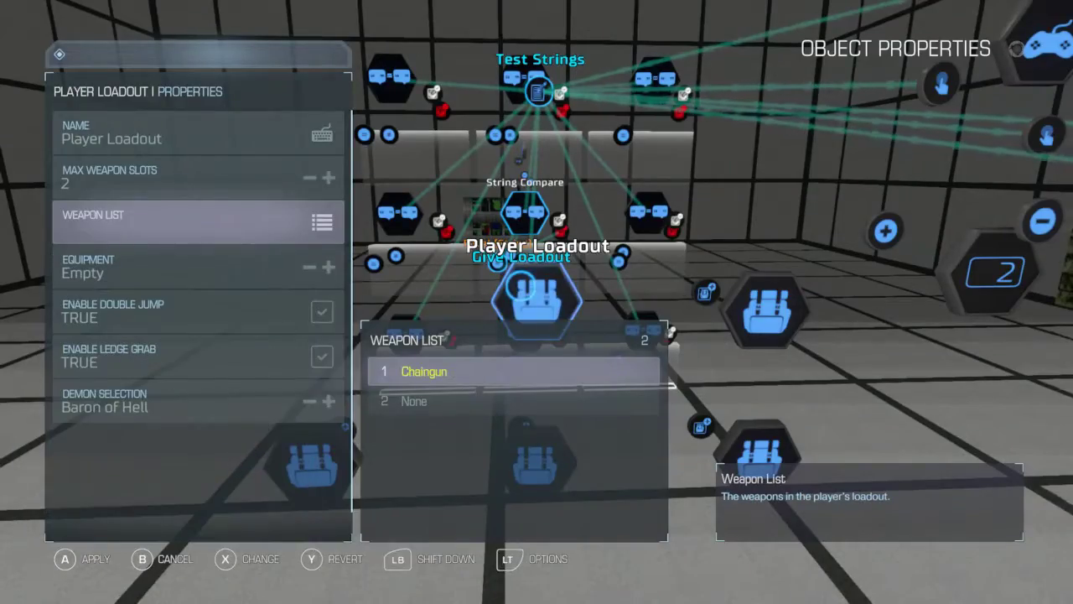
key("Escape")
key("Escape")
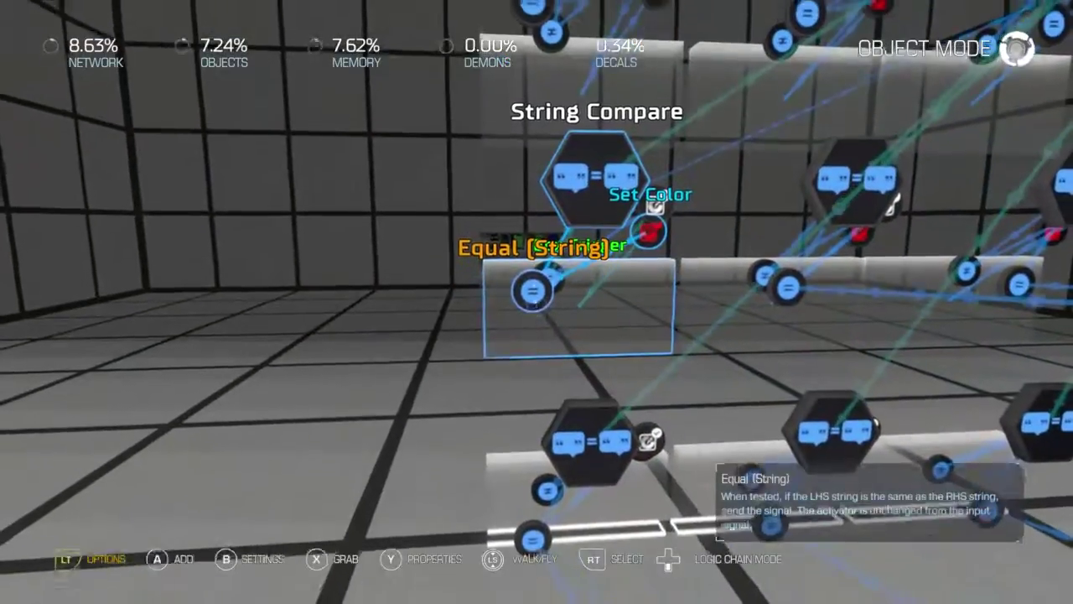
Link the middle-row left box's Equal (String) output to a new Player Loadout, using Give Loadout
key("Return")
key("Return")
key("Return")
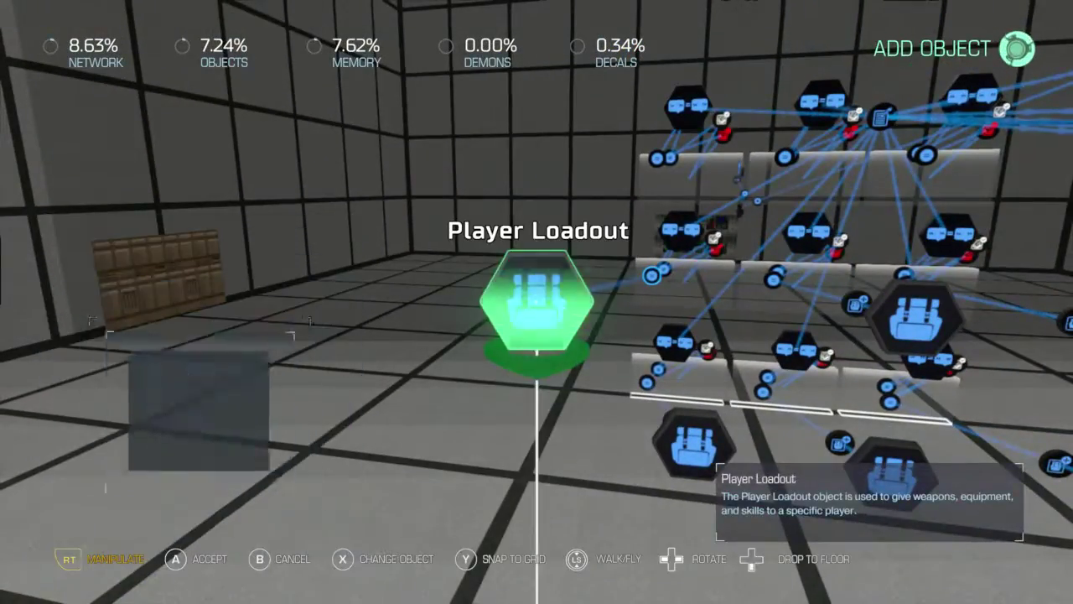
key("Return")
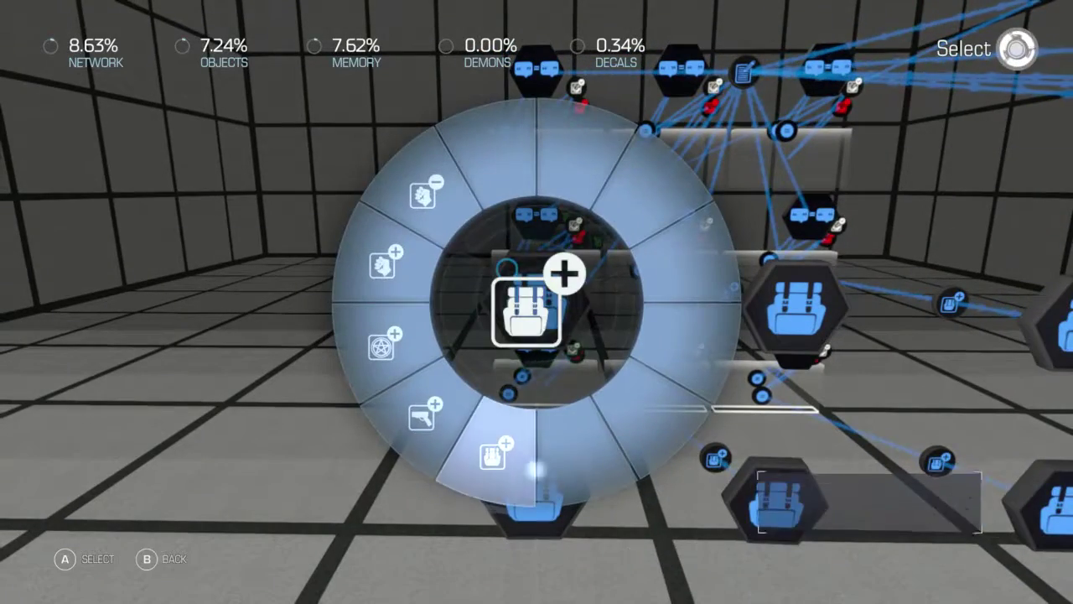
key("Return")
Replace the Combat Shotgun in the middle-row left box's Player Loadout with Plasma Rifle and apply its properties
key("y")
key("Down")
key("Down")
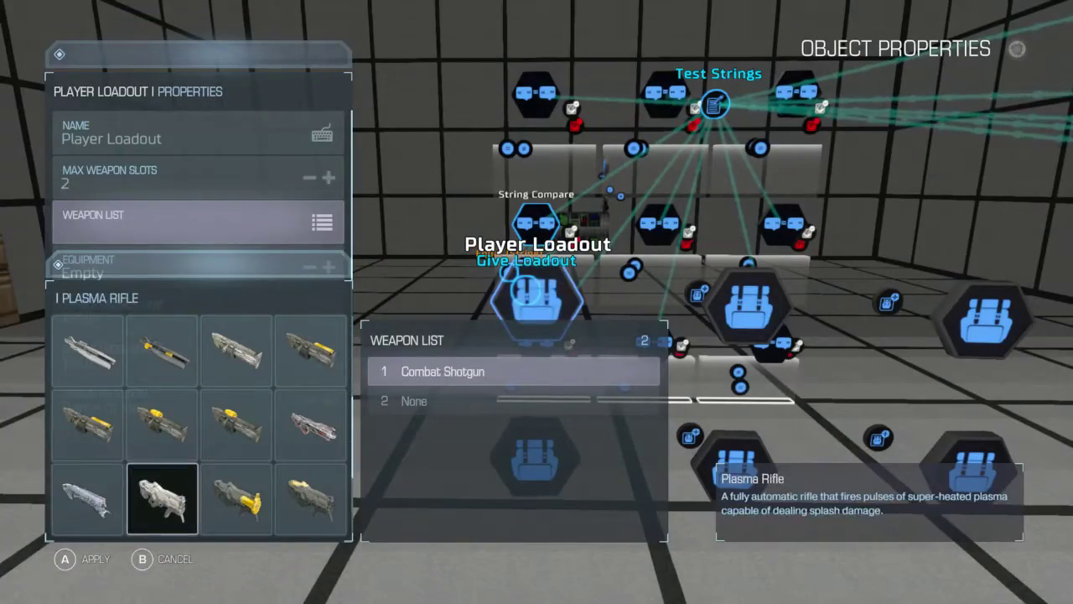
key("Escape")
key("Escape")
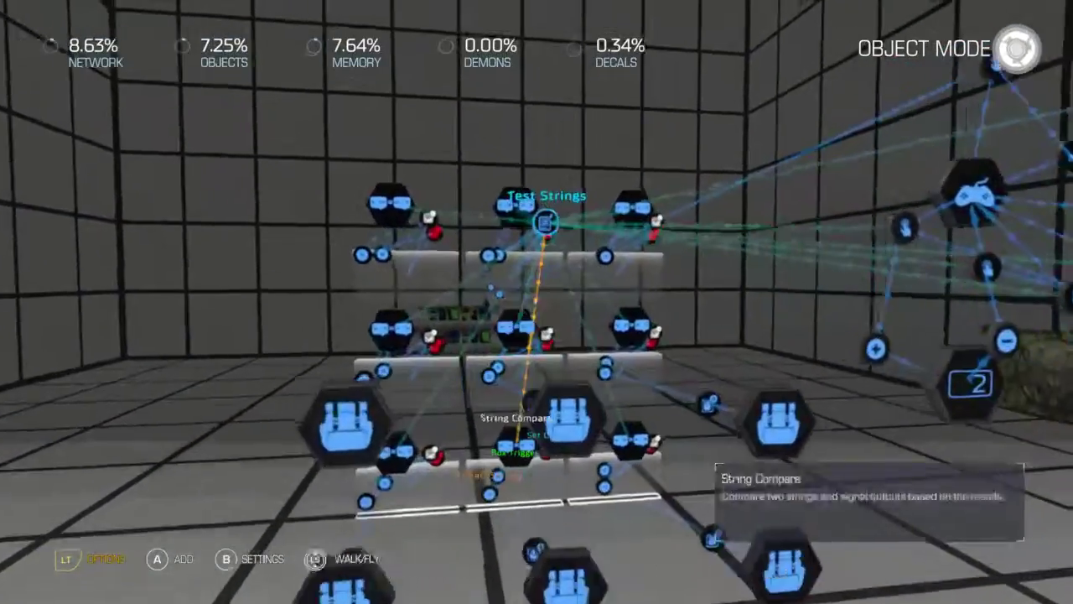
Link the top-row right box's Equal (String) output to a new Player Loadout with Give Loadout, and open the loadout's properties
key("a")
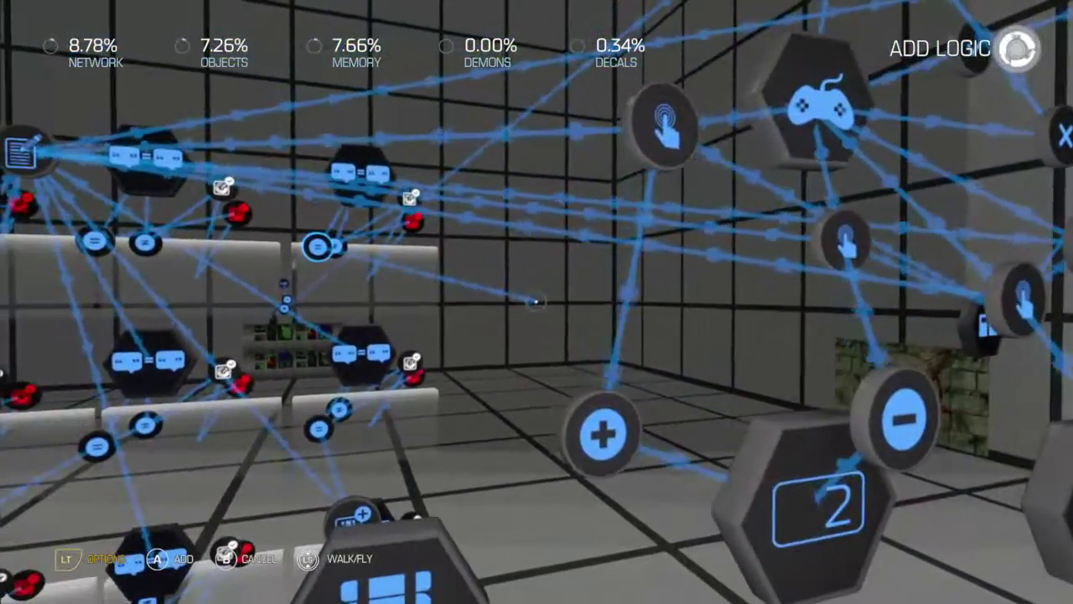
key("Return")
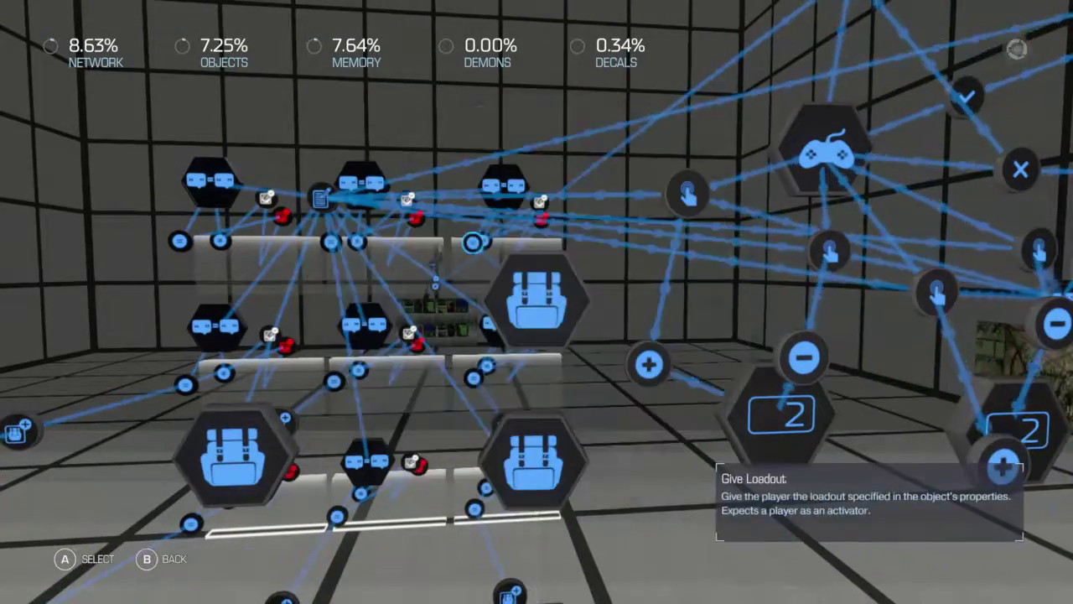
key("y")
key("Down")
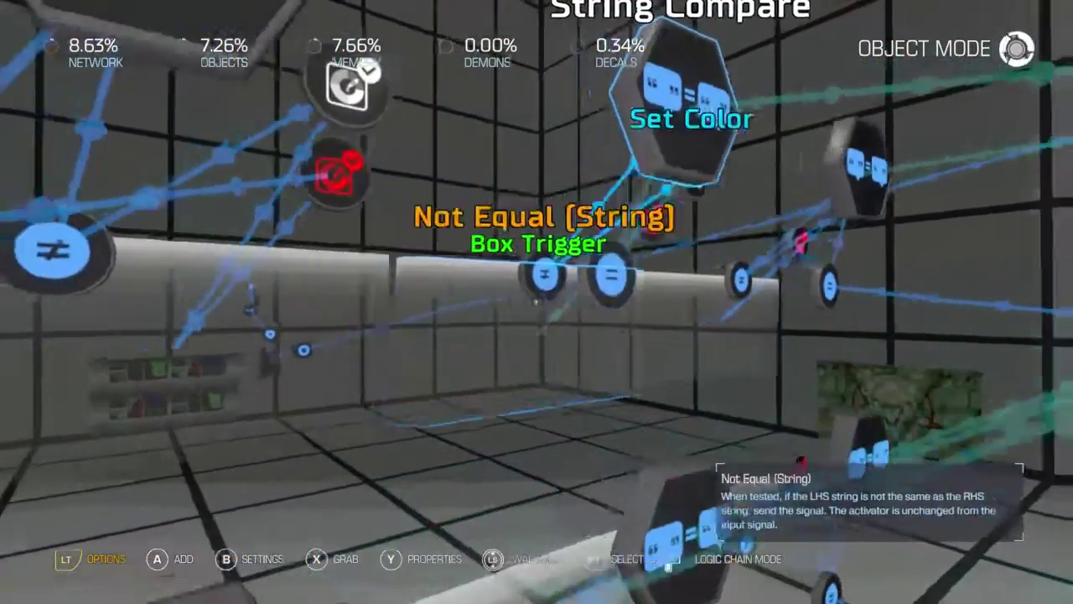
Link the top-row center box's Equal (String) output to a new Player Loadout, using Give Loadout
key("Down")
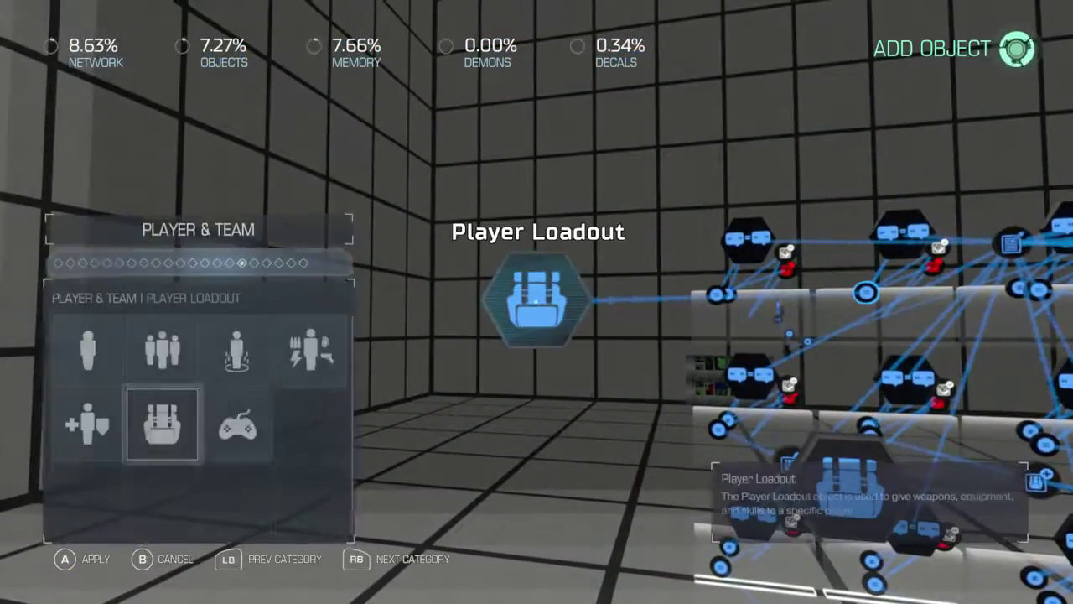
key("Return")
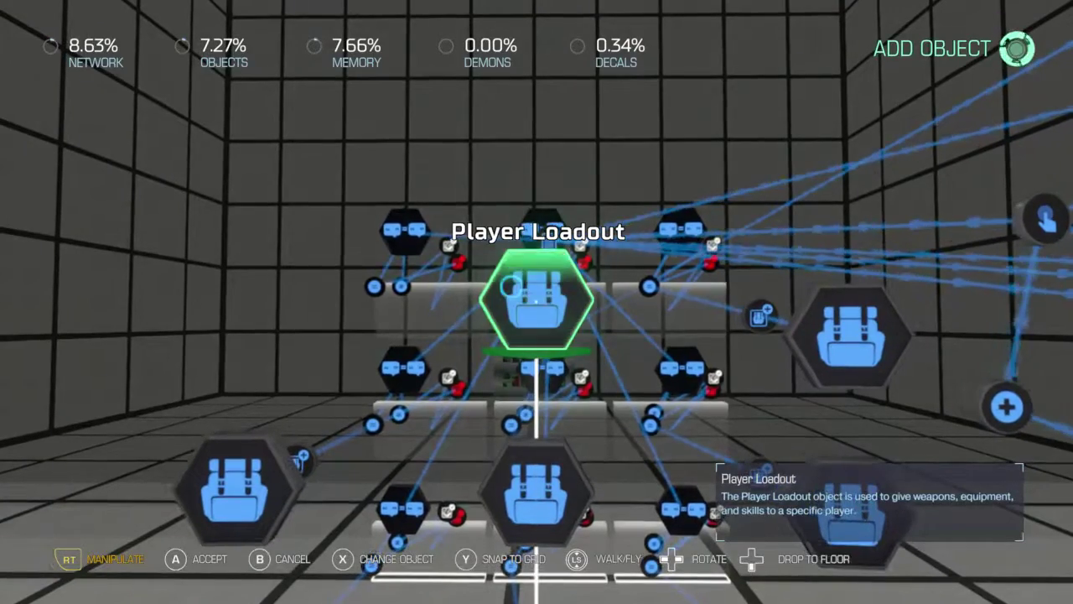
key("Return")
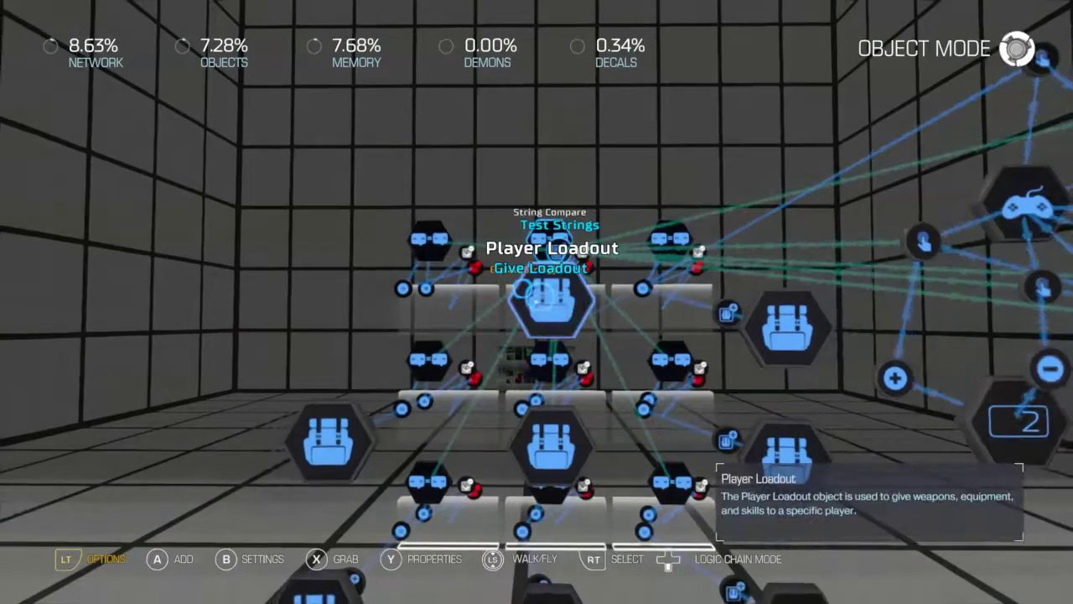
Edit the first weapon entry in the top-row center box's Player Loadout and close its properties
key("y")
key("Down")
key("Down")
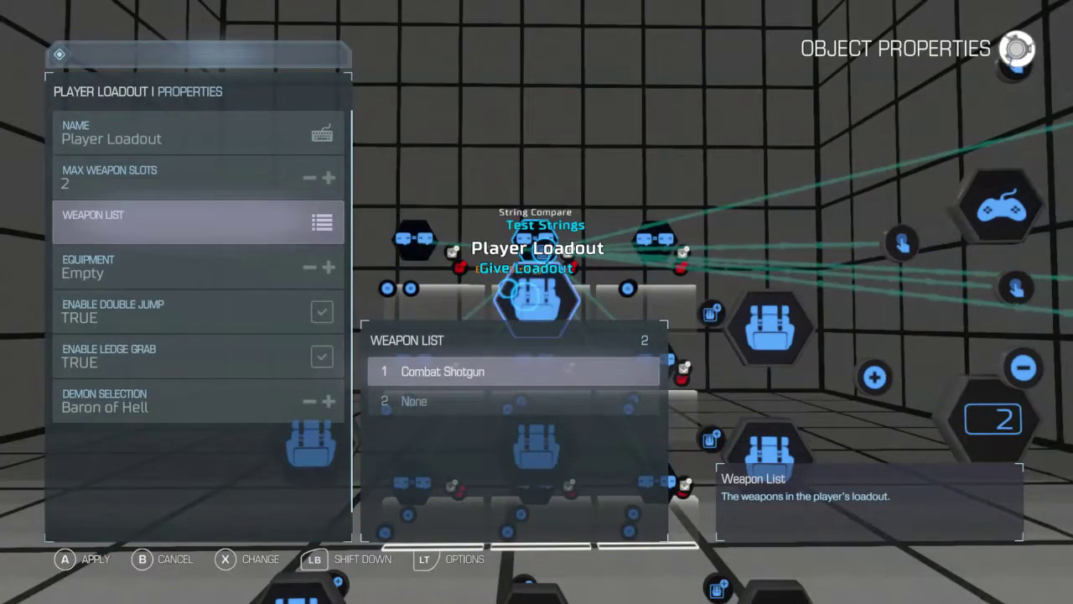
key("b")
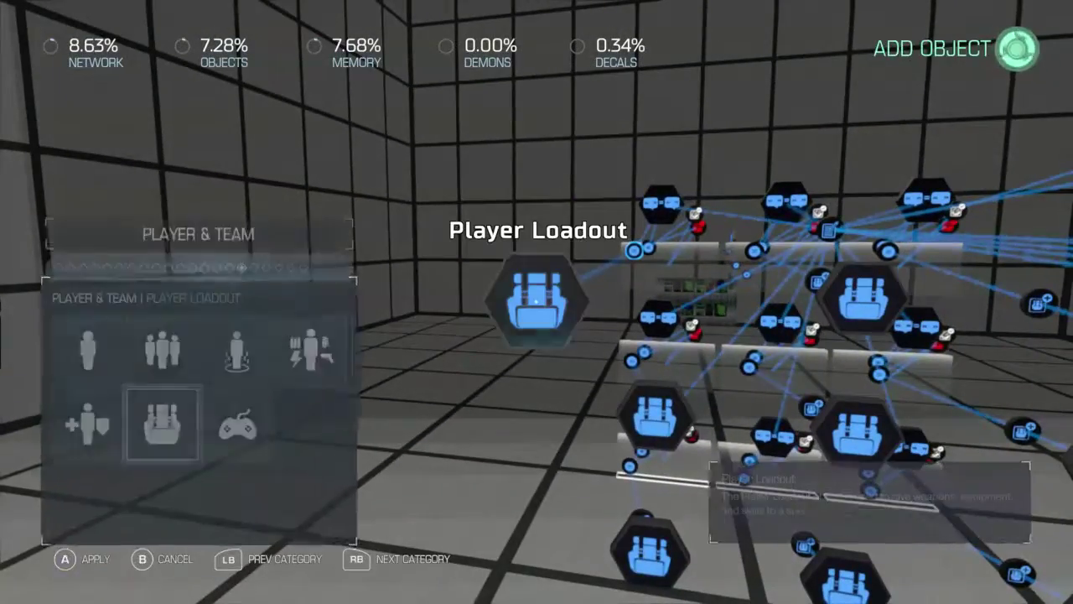
Link the top-row left box's Equal (String) output to a new Player Loadout with Give Loadout, and change its weapon list
key("Return")
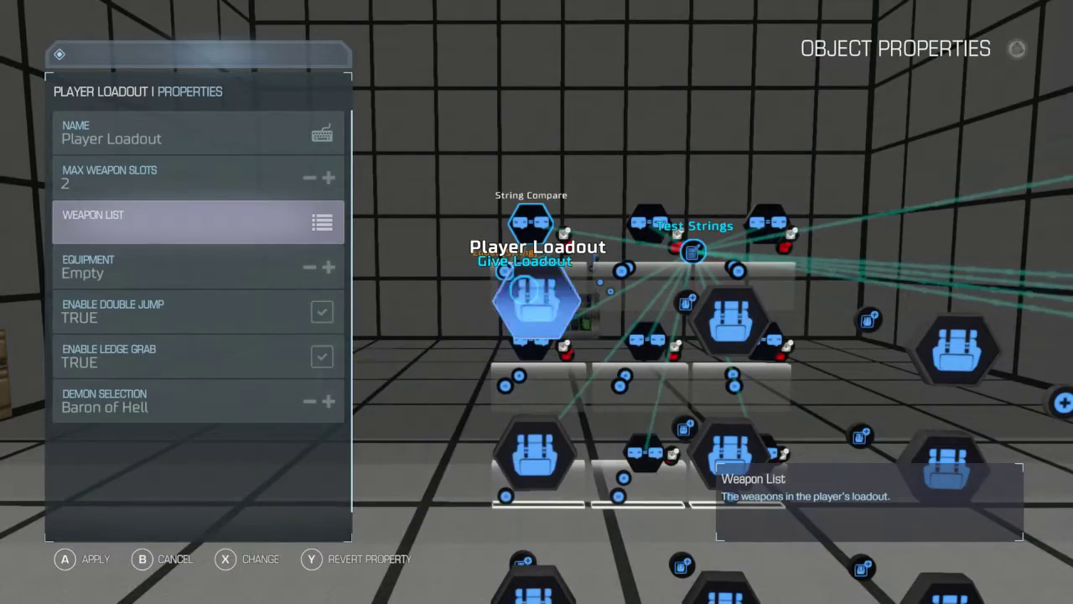
key("Escape")
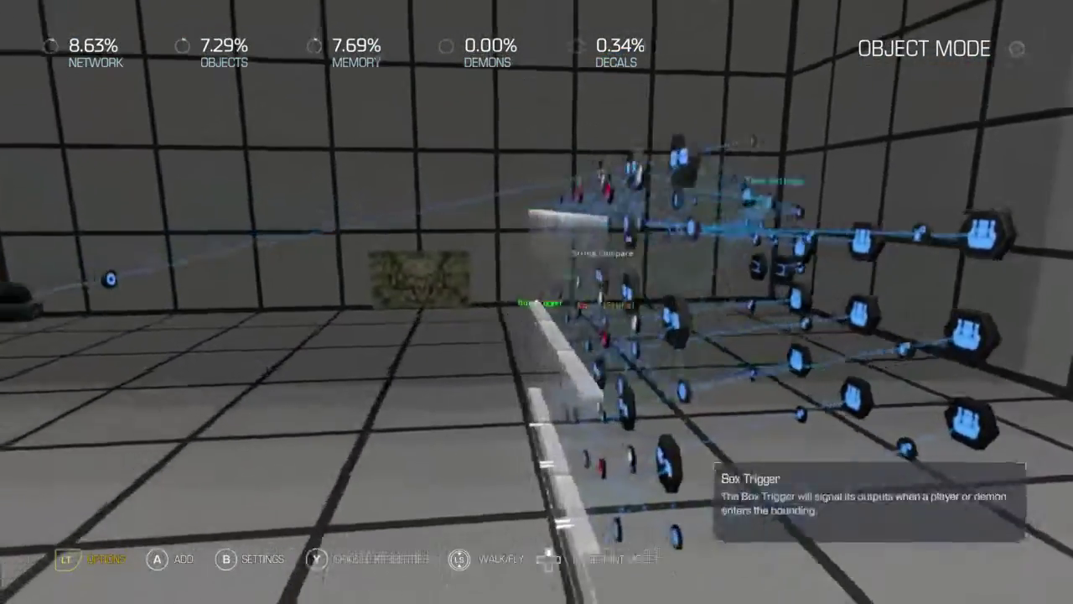
key("Escape")
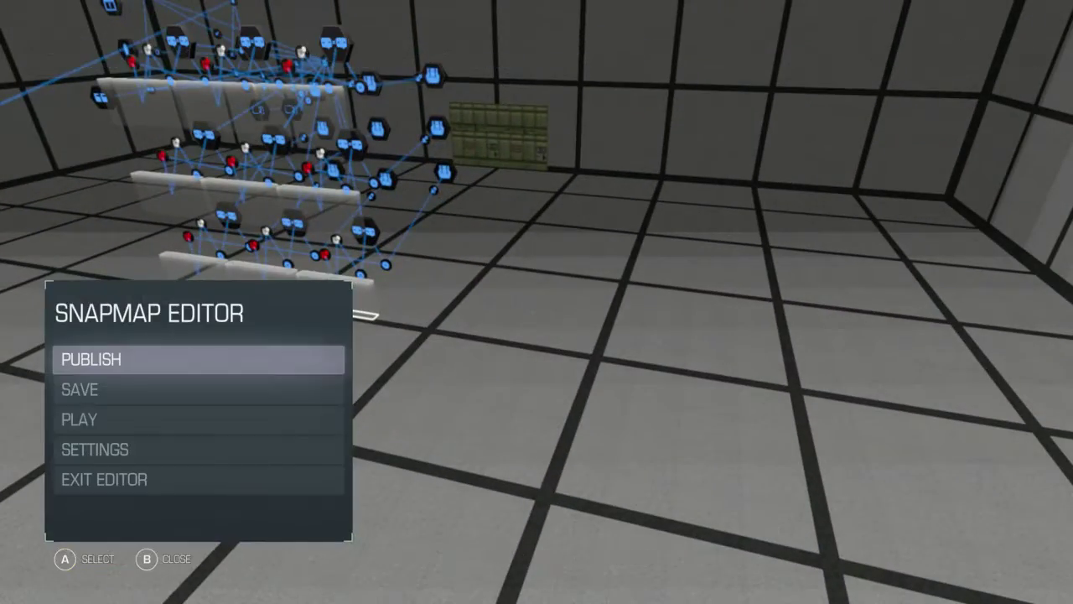
key("Escape")
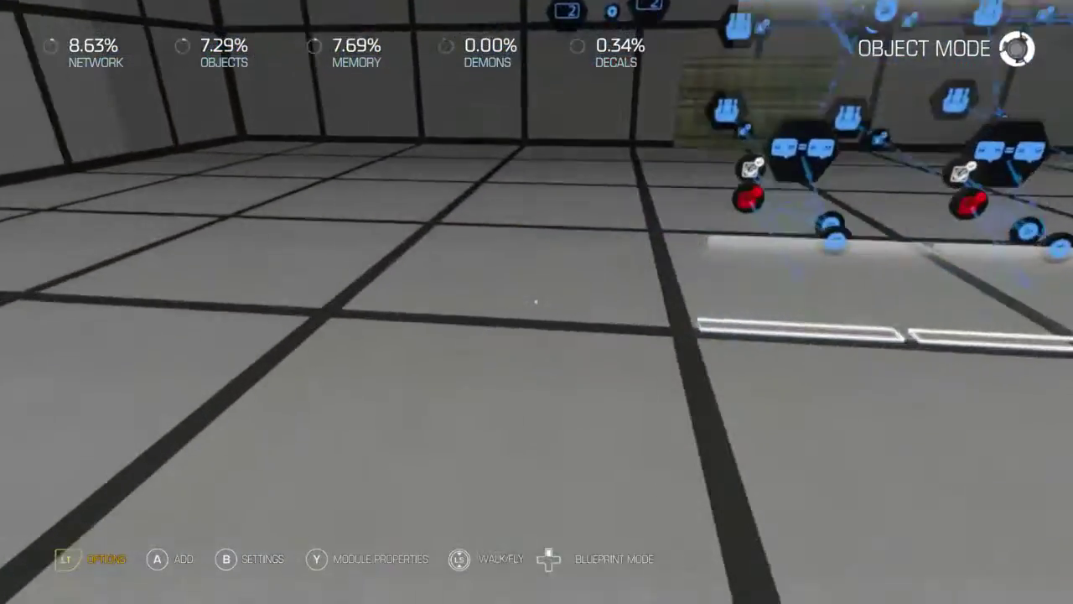
Place a World Text object over the leftmost bottom-row trigger box, on the side of the grid opposite the loadouts
key("x")
key("e")
key("e")
key("e")
key("e")
key("e")
key("e")
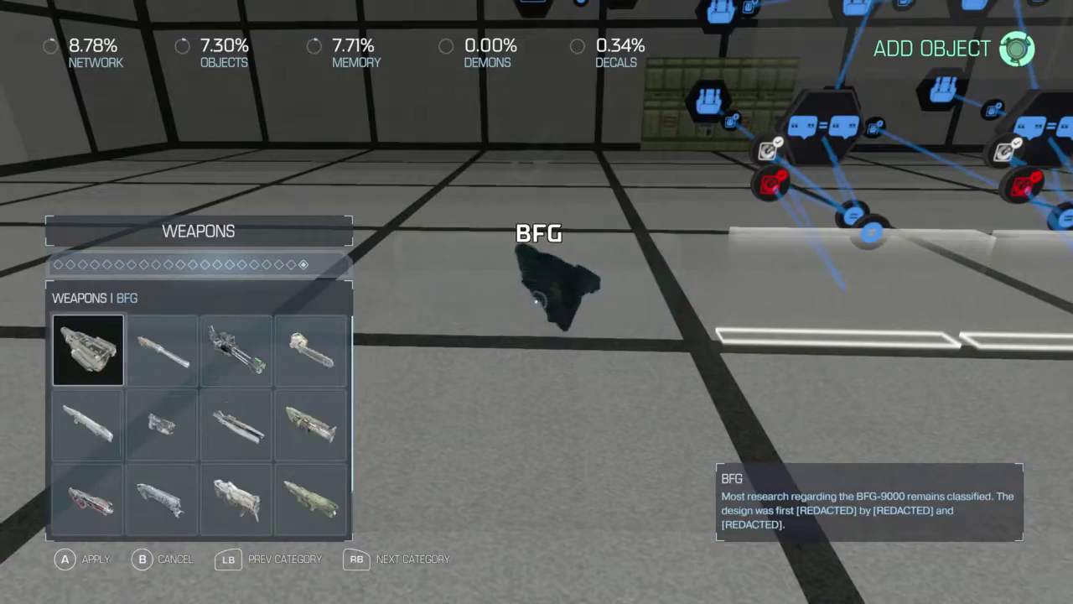
key("e")
key("e")
key("Return")
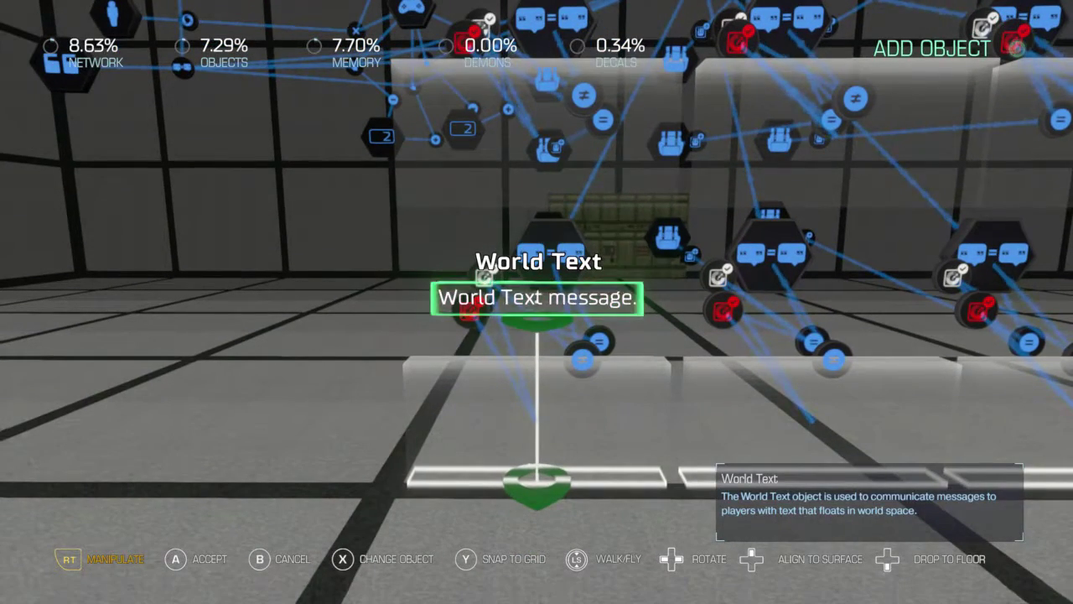
key("a")
Set the displayed text of the World Text over the leftmost bottom-row box to GUASS
key("y")
key("Down")
key("Down")
key("Down")
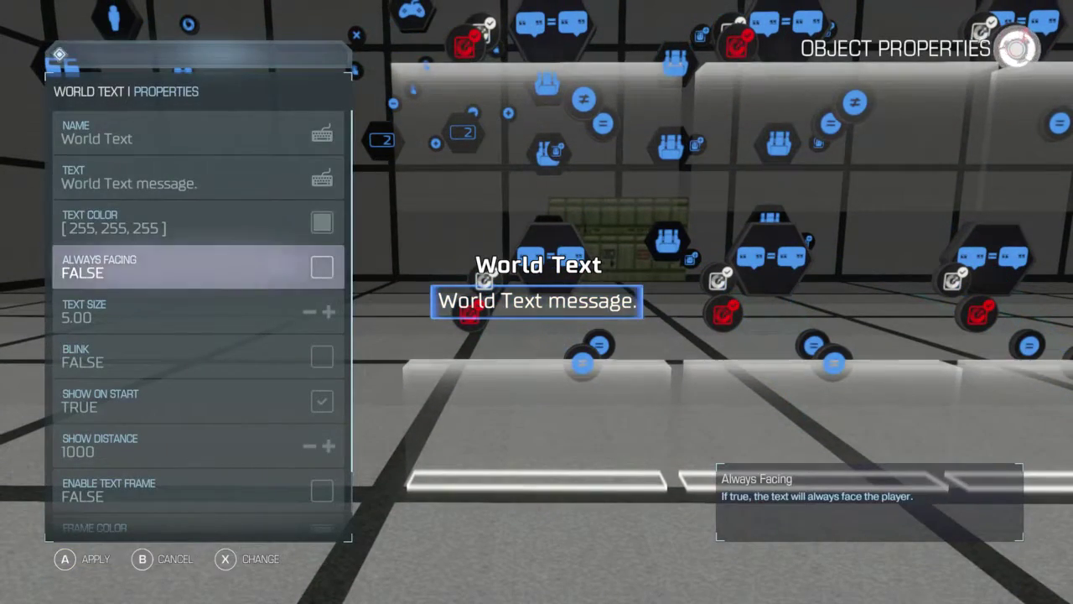
key("Up")
key("Up")
key("Return")
type("G")
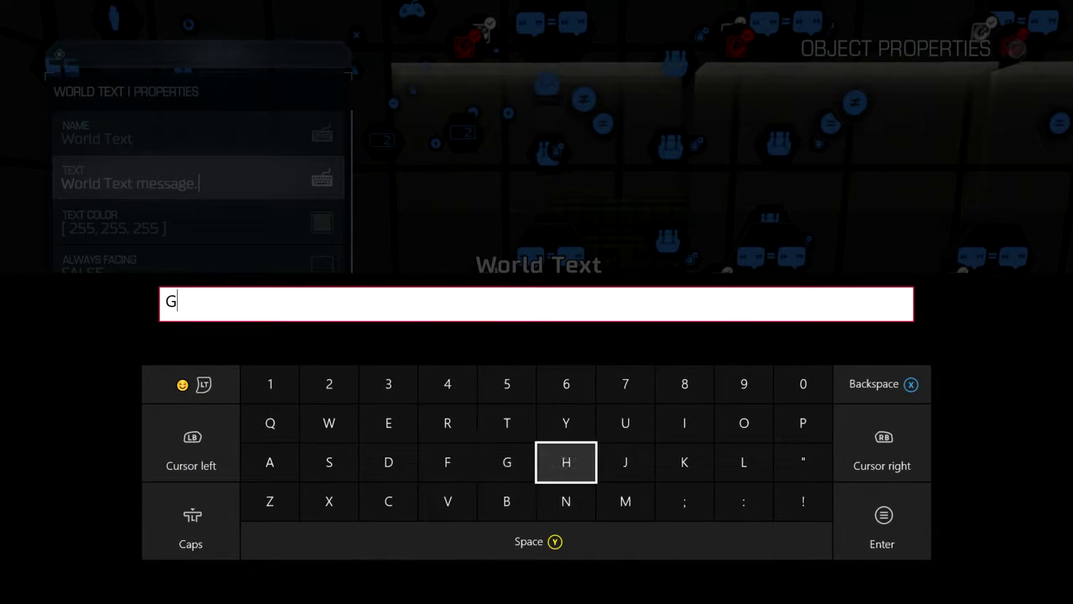
type("UAS")
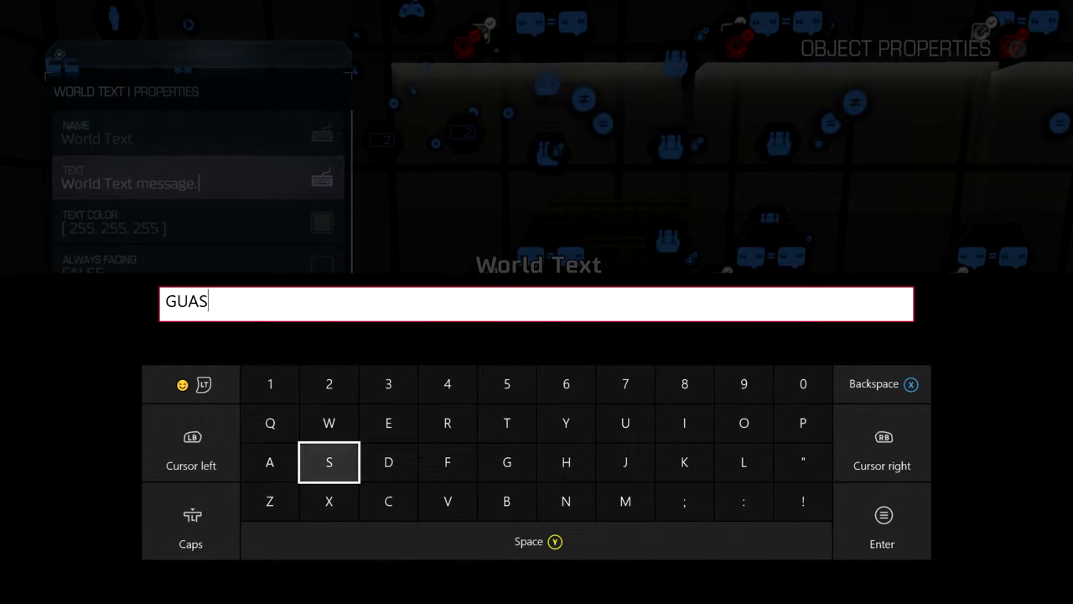
type("S")
key("Return")
Set the GUASS label's text size to 15 and apply its properties
key("Down")
key("Down")
key("Down")
key("Right")
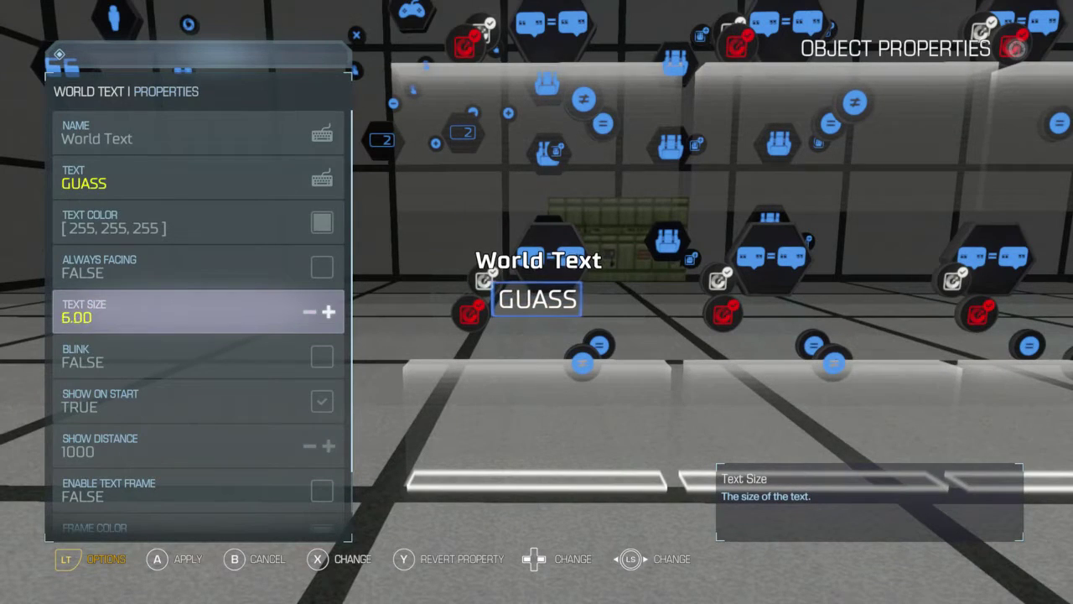
key("Right")
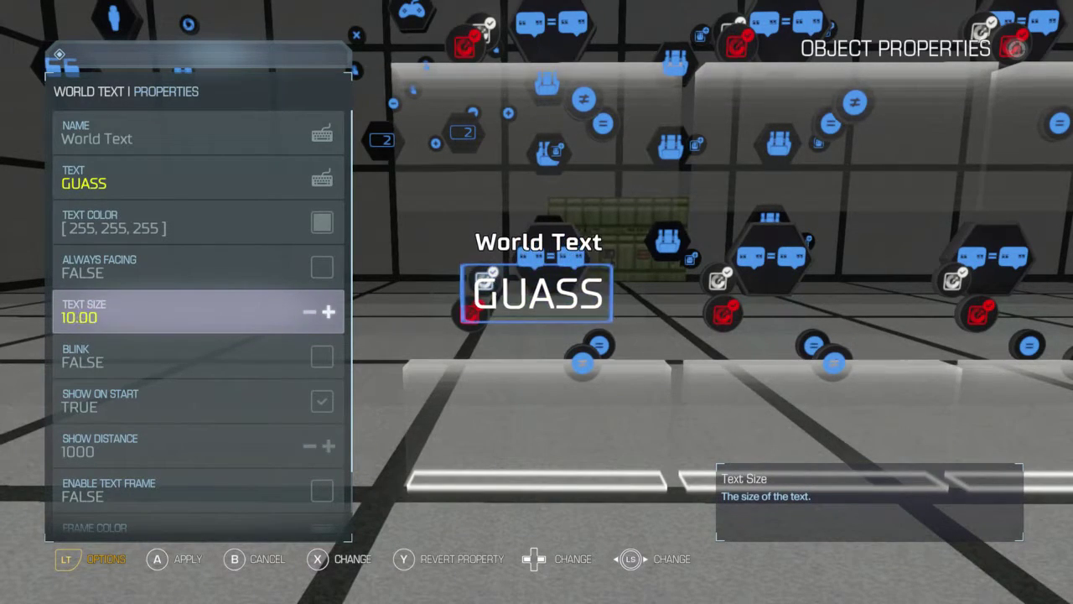
key("Right")
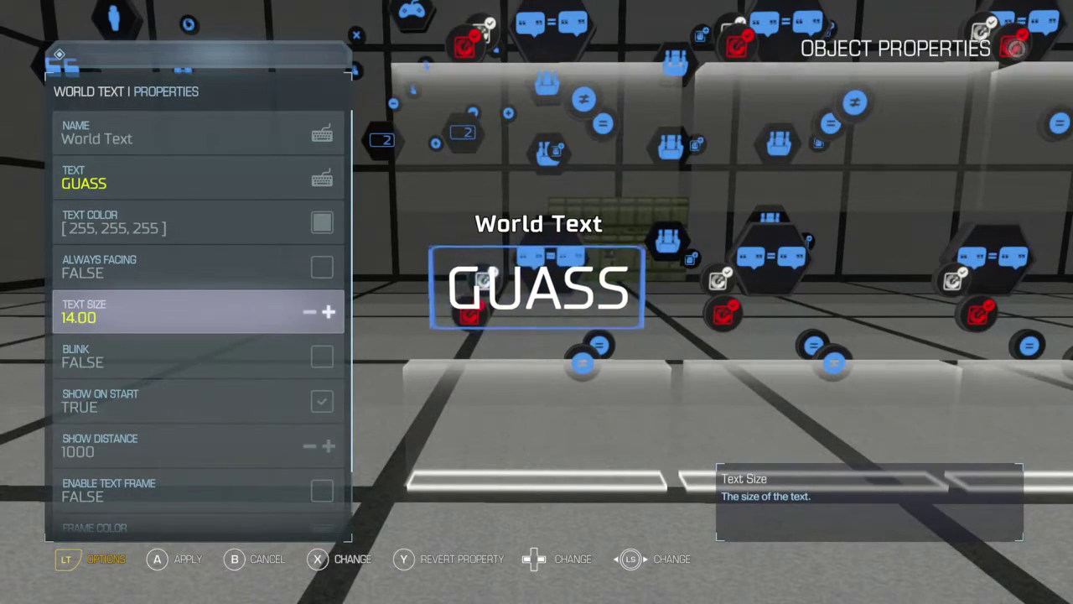
key("Right")
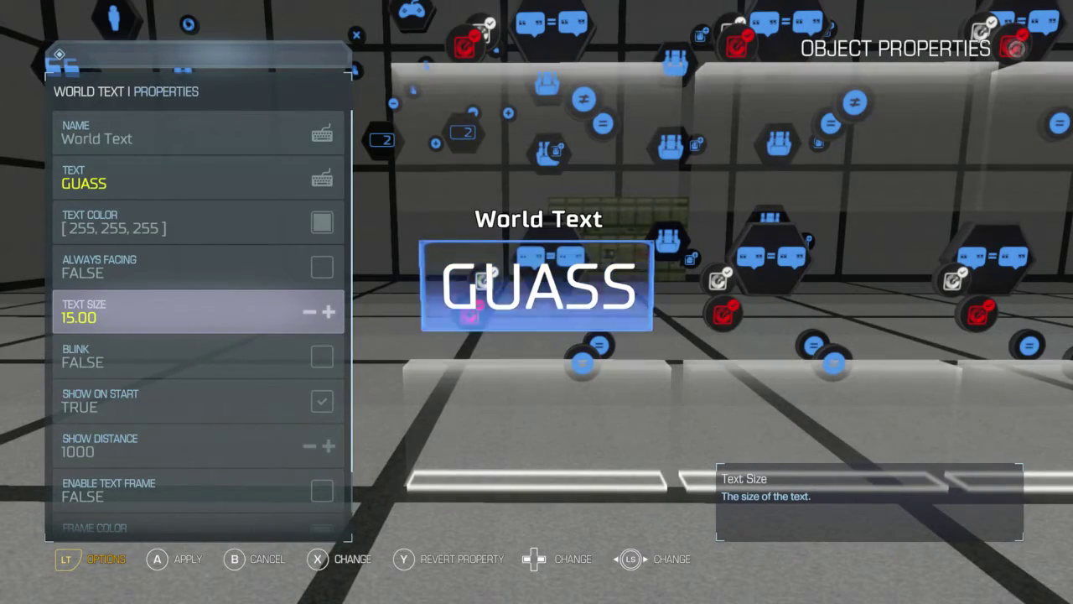
key("Escape")
Duplicate the GUASS label and place the copy over the center bottom-row box
key("ctrl+d")
key("d")
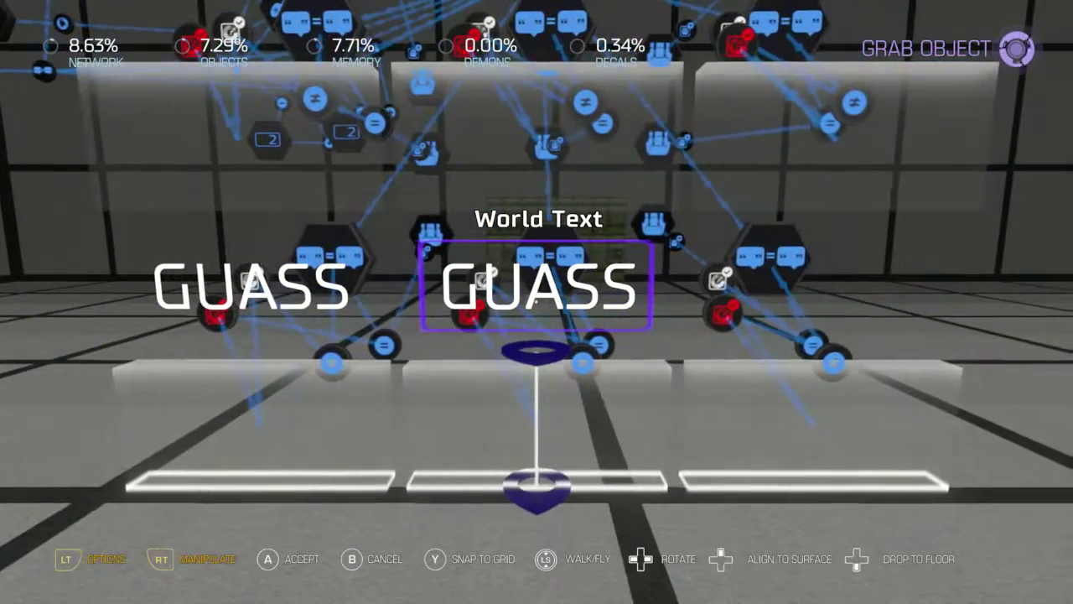
key("Return")
Change the displayed text of the label over the center bottom-row box to RPG
key("x")
key("Down")
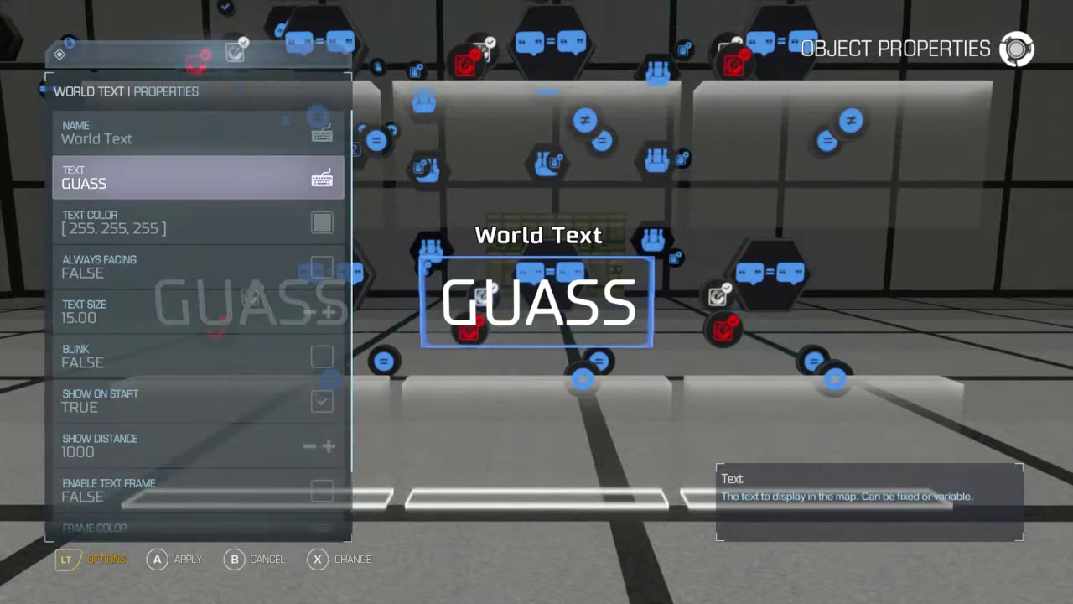
key("Down")
key("Up")
key("Up")
key("Return")
key("BackSpace")
key("Left")
key("Left")
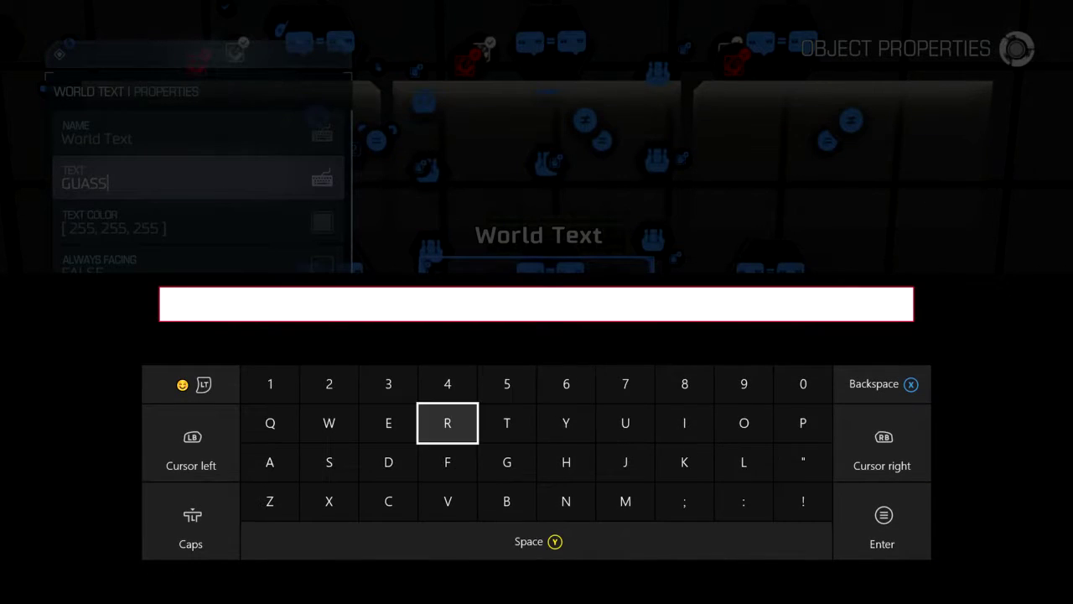
type("R")
key("Right")
key("Right")
key("Right")
key("Right")
type("P")
key("Left")
key("Left")
key("Left")
key("Left")
key("Left")
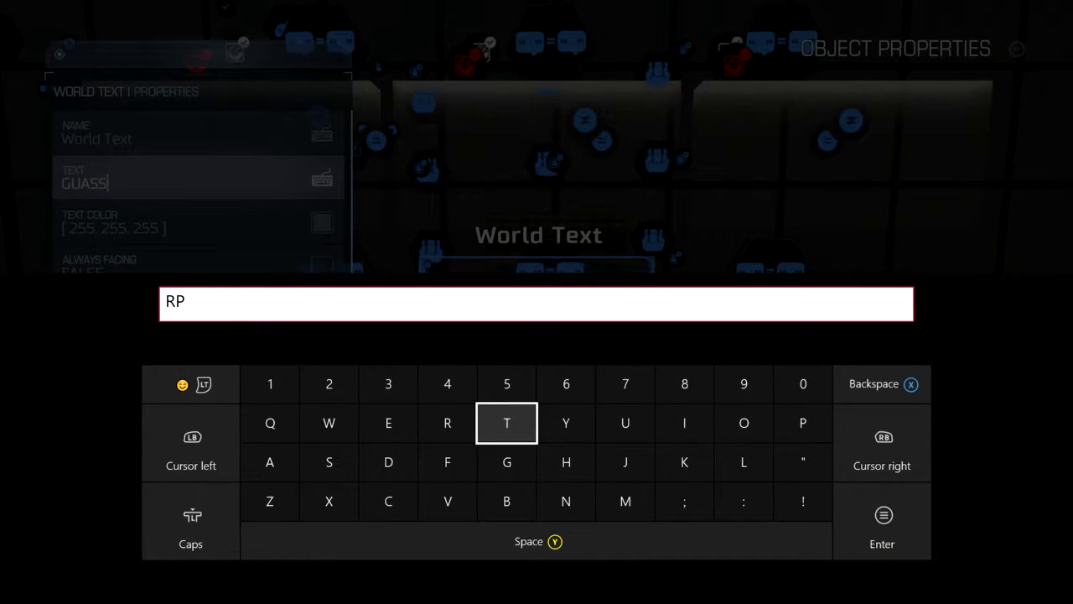
key("Down")
type("G")
key("Return")
key("Escape")
Duplicate the RPG label over the rightmost bottom-row box and set the copy's text to BFG
key("a")
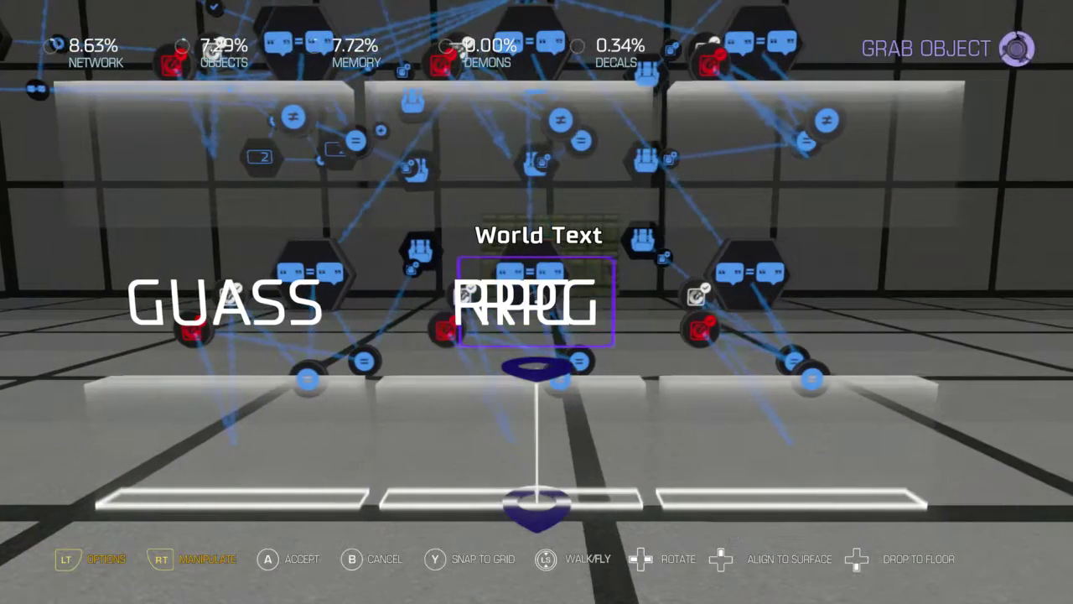
key("a")
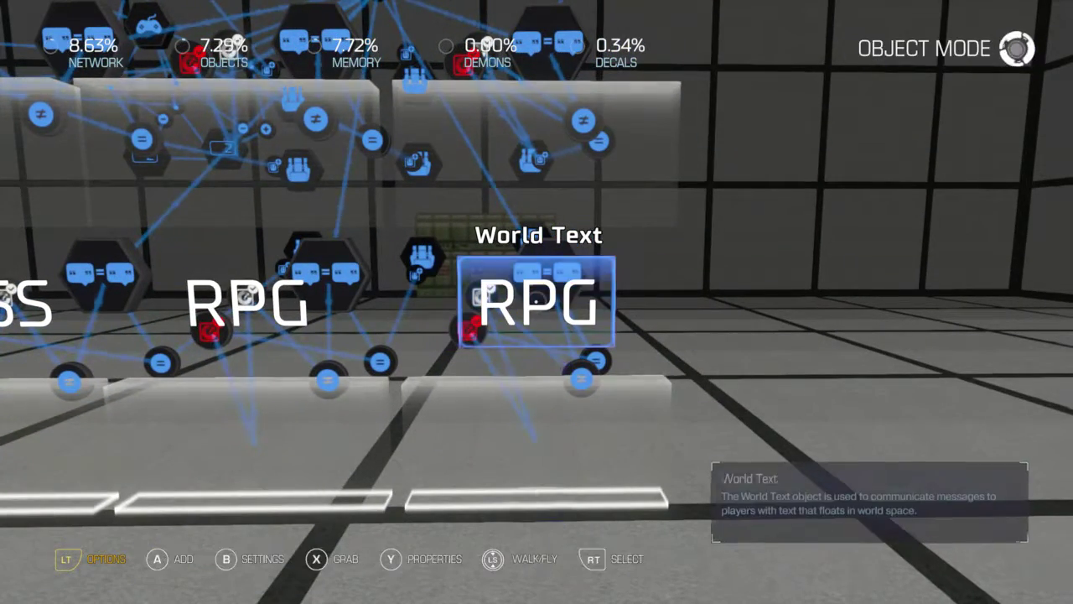
key("y")
key("Down")
key("Return")
key("BackSpace")
key("Down")
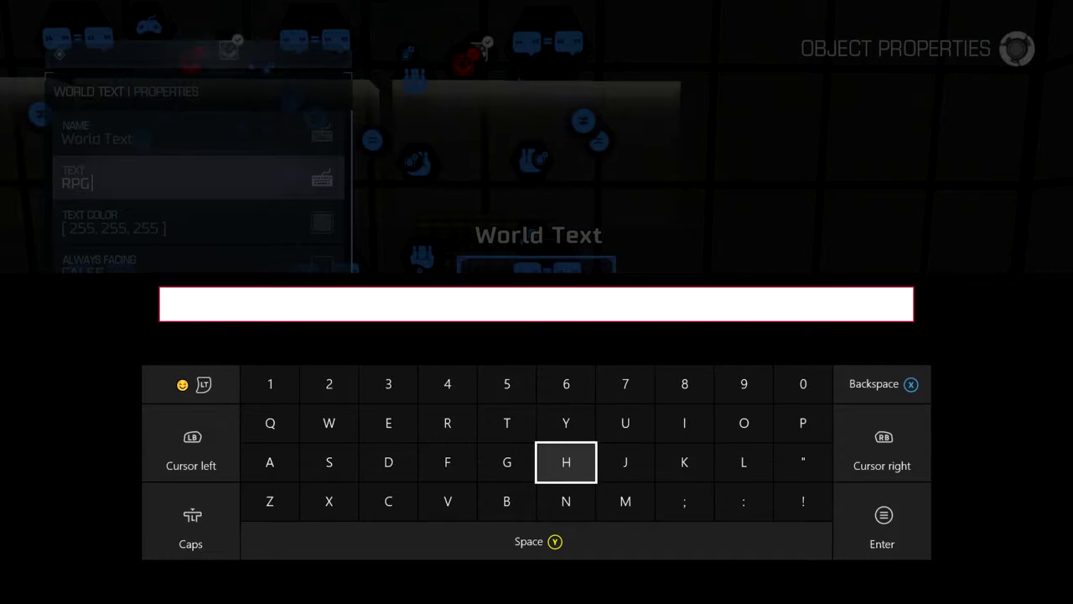
key("Left")
type("BFG")
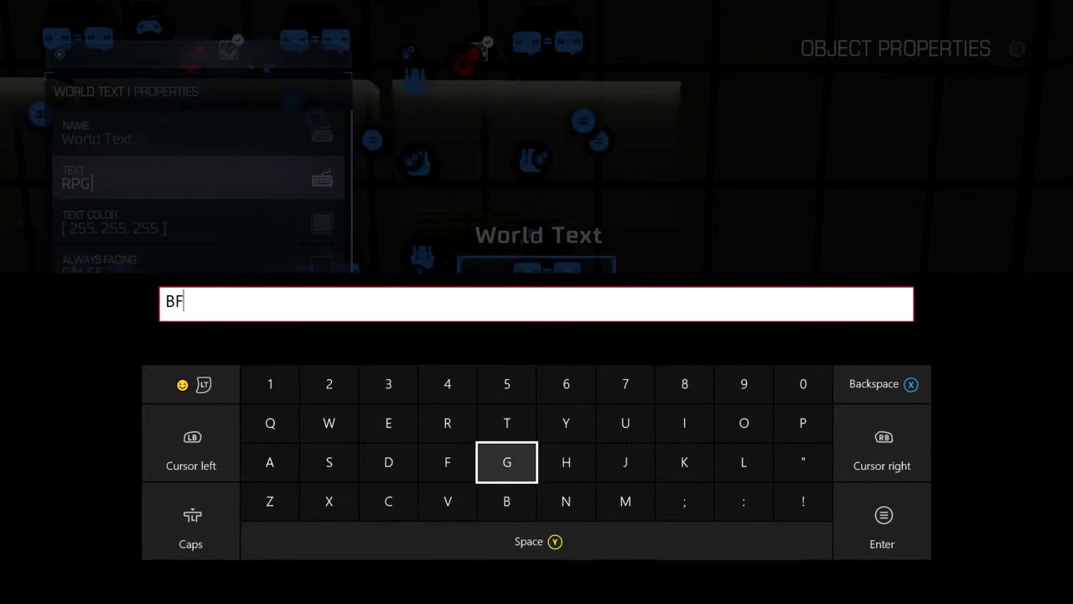
key("Return")
key("b")
Duplicate the BFG label over the rightmost middle-row box and set the copy's text to PLASMA
key("x")
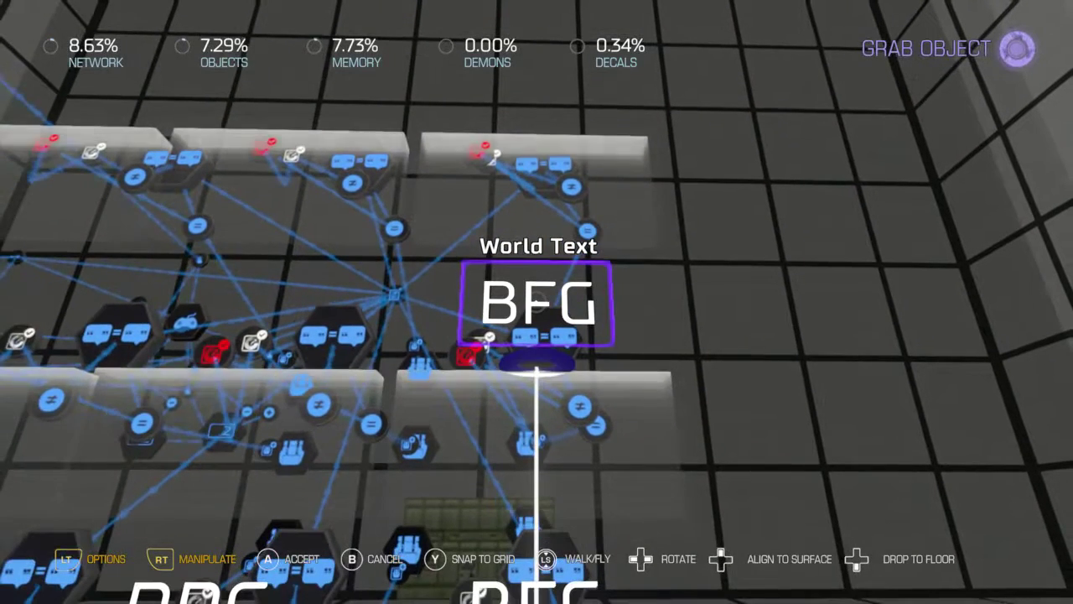
key("a")
key("y")
key("Down")
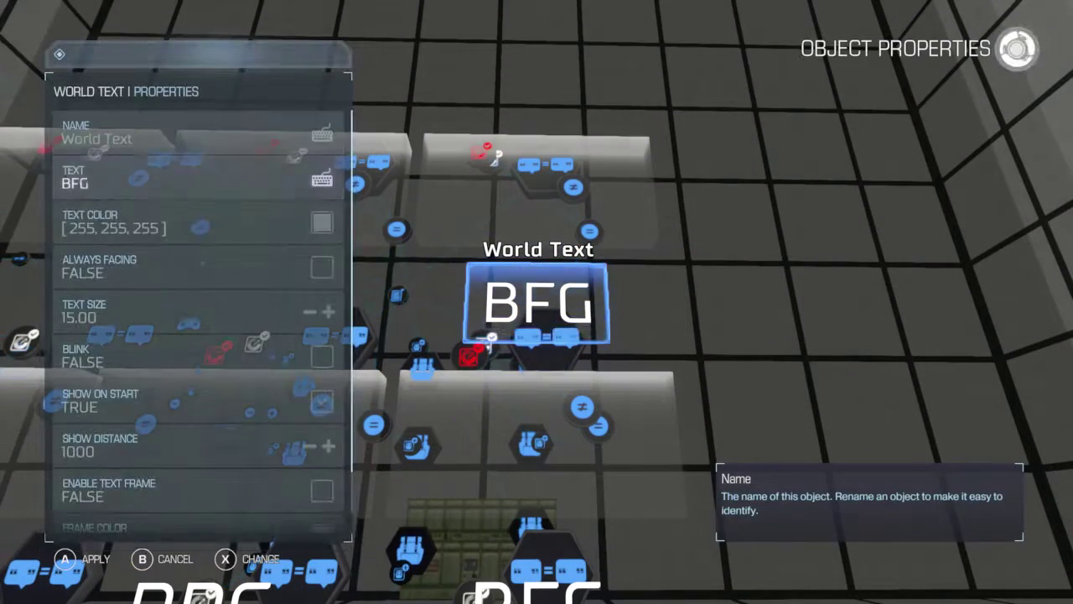
key("Down")
key("Up")
key("Up")
key("Return")
key("BackSpace")
key("Right")
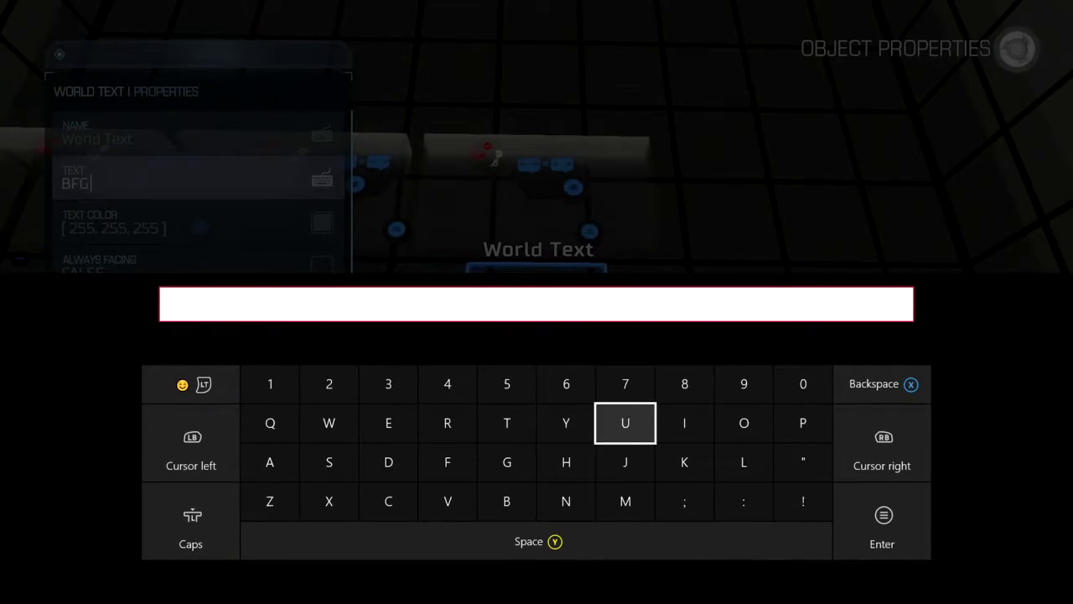
key("Right")
key("Right")
key("Right")
type("P")
key("Down")
type("L")
key("Left")
key("Left")
key("Left")
key("Left")
key("Left")
key("Left")
key("Left")
key("Left")
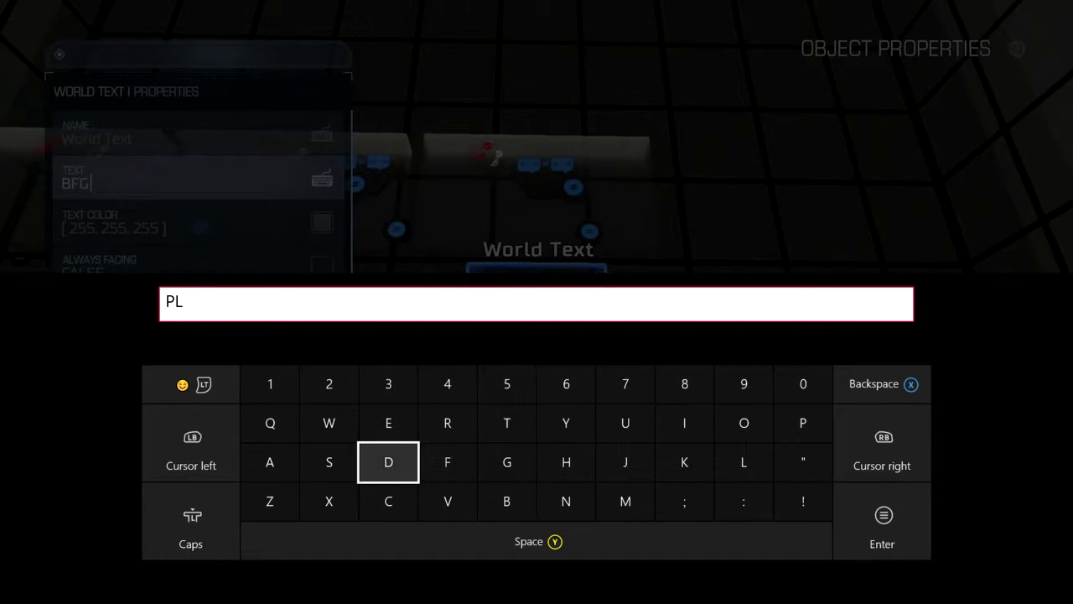
type("A")
key("Right")
type("S")
key("Right")
key("Right")
key("Right")
key("Right")
key("Down")
type("M")
key("Left")
key("Left")
key("Left")
key("Left")
key("Left")
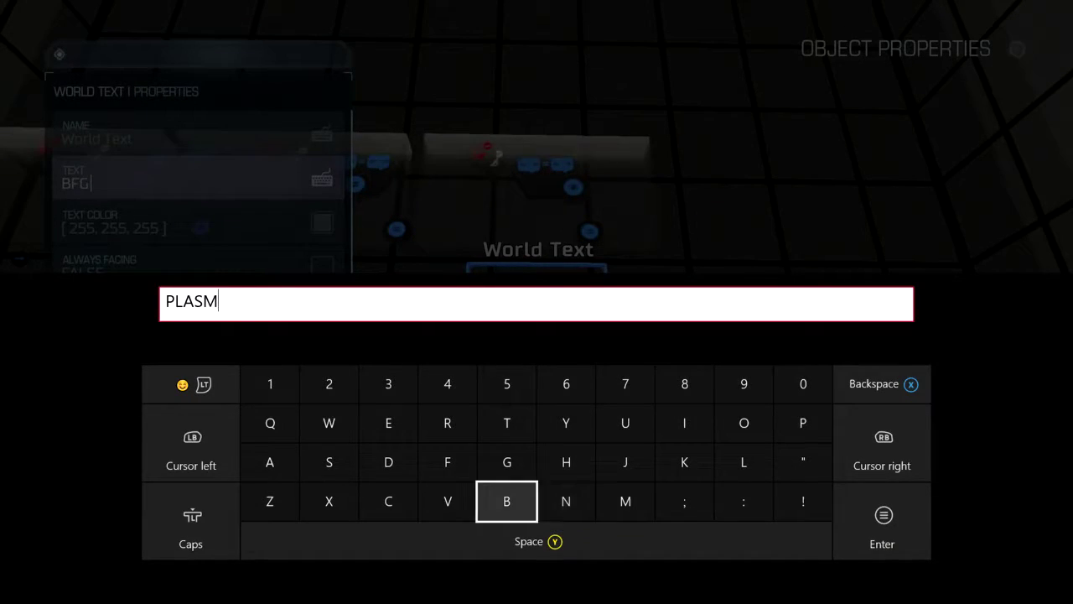
key("Left")
key("Up")
type("A")
key("Return")
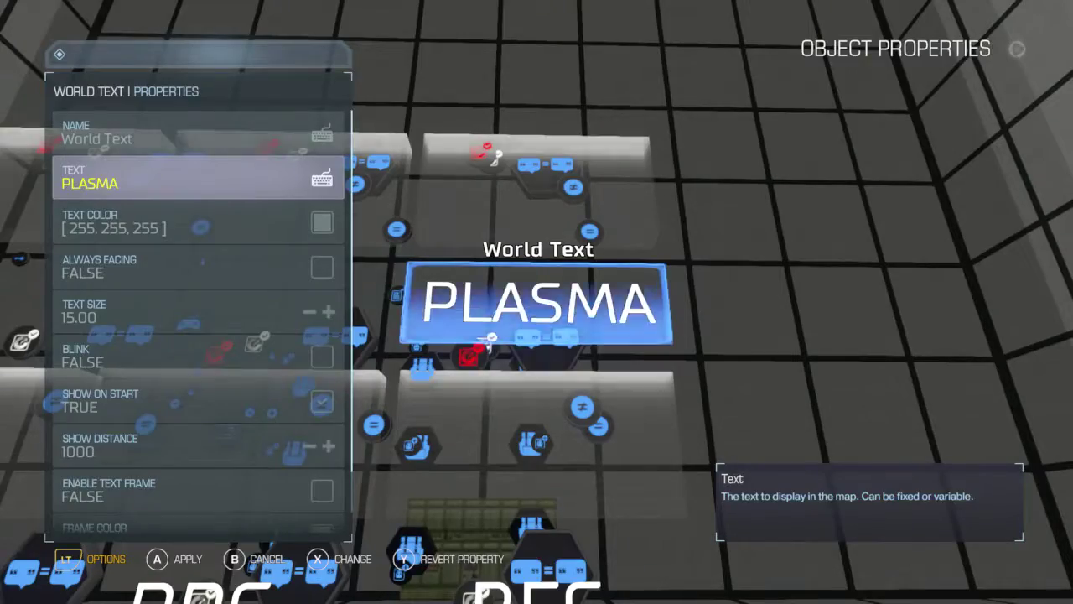
key("Escape")
Duplicate the PLASMA label over the center middle-row box and set the copy's text to CHAIN
key("a")
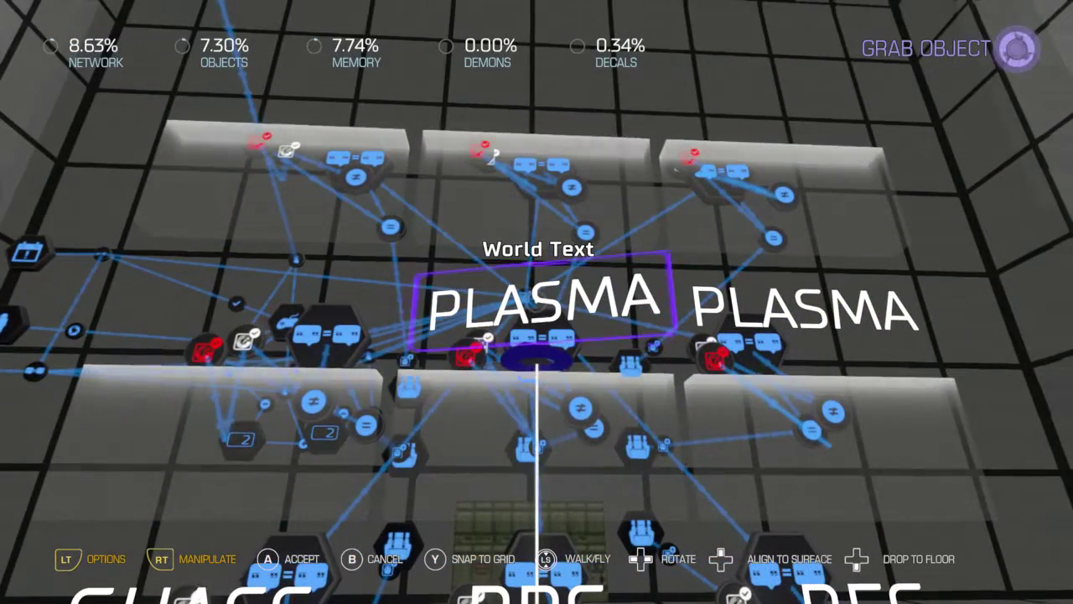
key("Return")
key("Down")
key("Return")
key("BackSpace")
key("Caps_Lock")
key("Left")
key("Left")
key("Right")
key("Left")
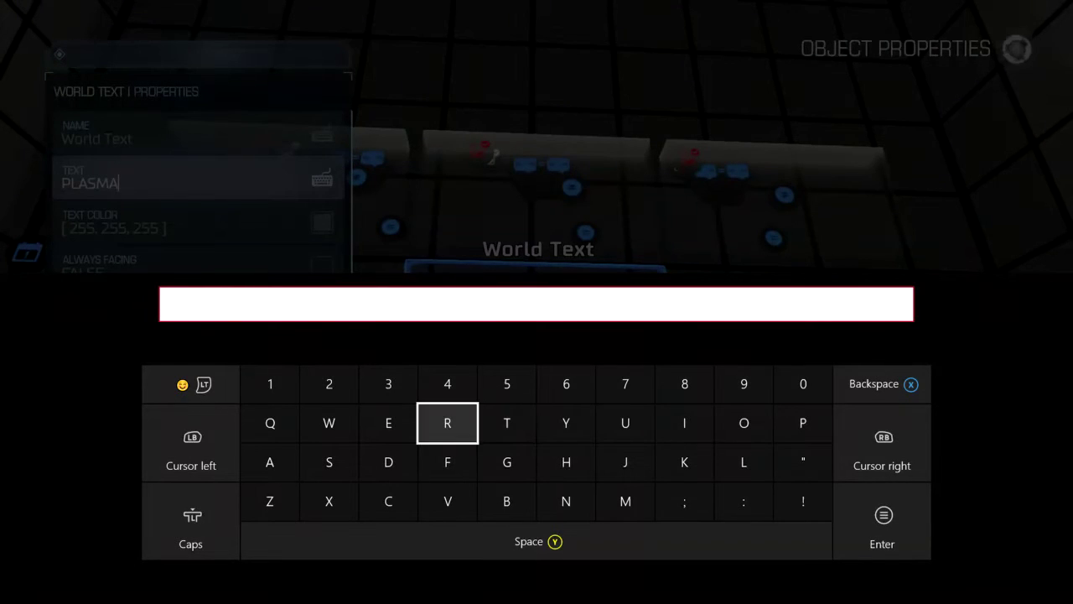
key("Right")
key("Down")
key("Left")
key("Left")
key("Down")
key("Return")
key("Up")
key("Right")
key("Right")
key("Right")
key("Return")
key("Left")
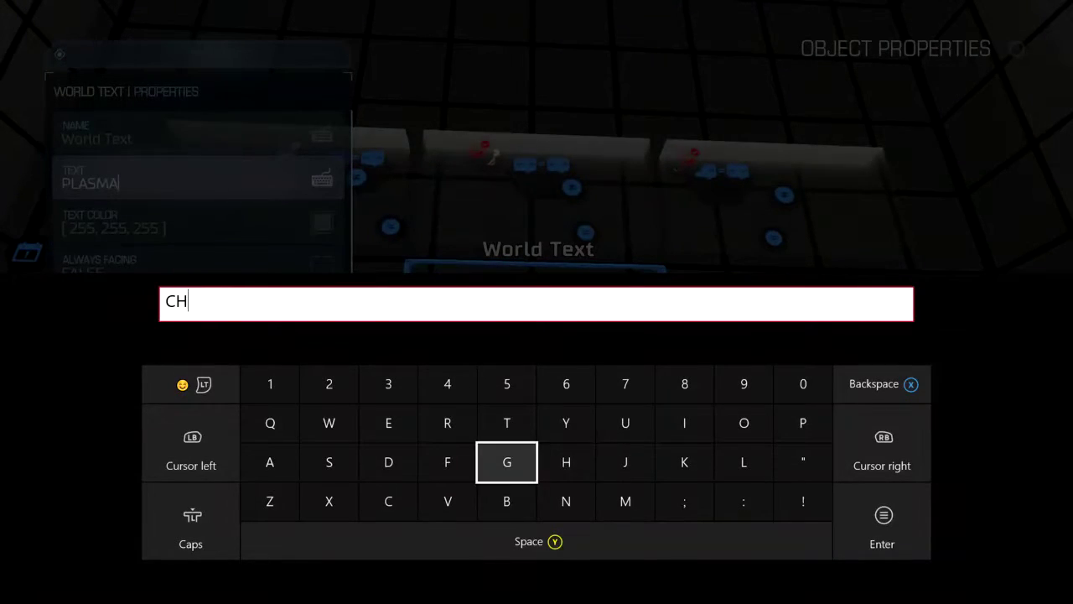
key("Left")
key("Left")
key("Left")
key("Left")
key("Return")
key("Right")
key("Right")
key("Right")
key("Right")
key("Right")
key("Right")
key("Up")
key("Right")
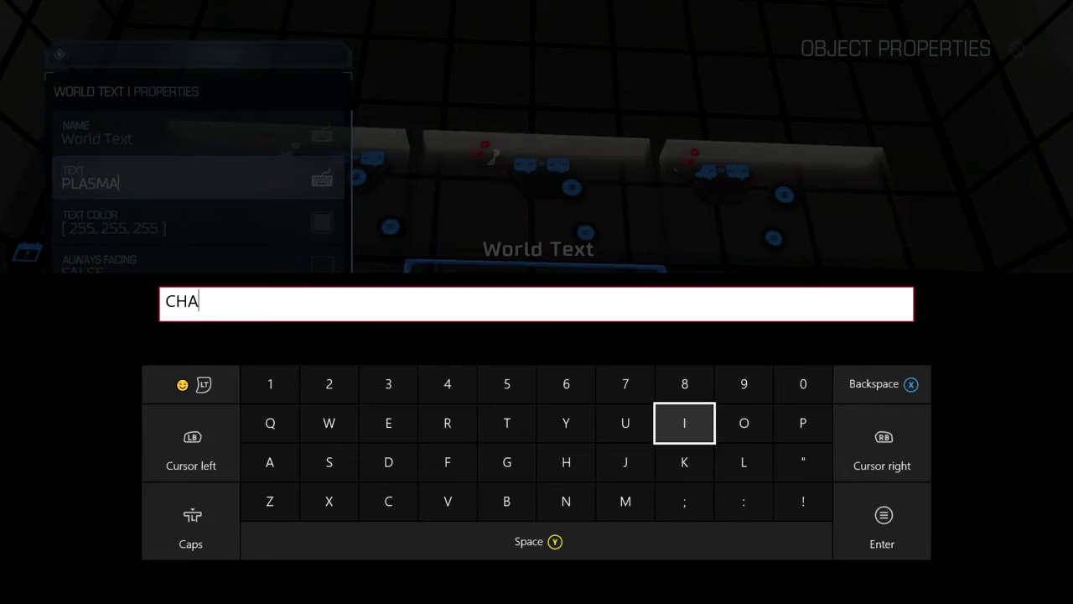
key("Return")
key("Left")
key("Left")
key("Down")
key("Return")
key("Return")
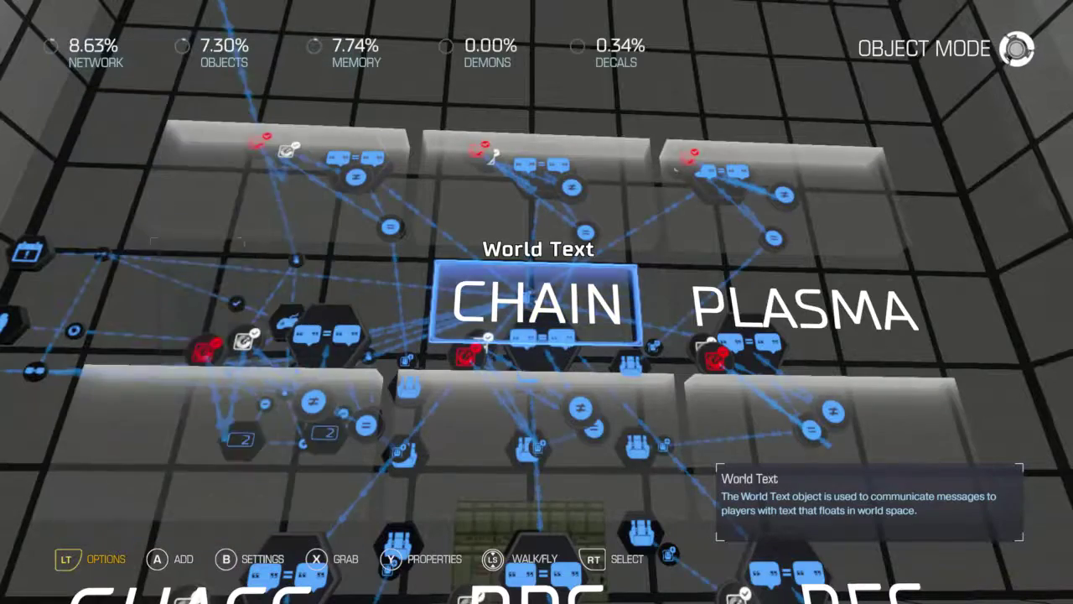
Duplicate the CHAIN label over the leftmost middle-row box and set the copy's text to HAR
key("Return")
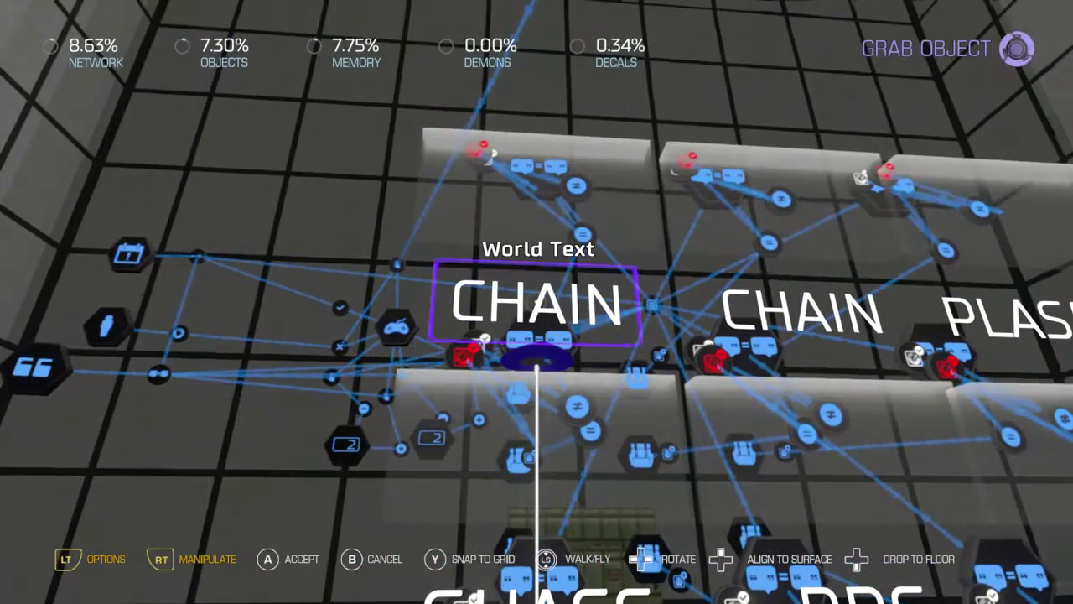
key("Return")
key("y")
key("Down")
key("Down")
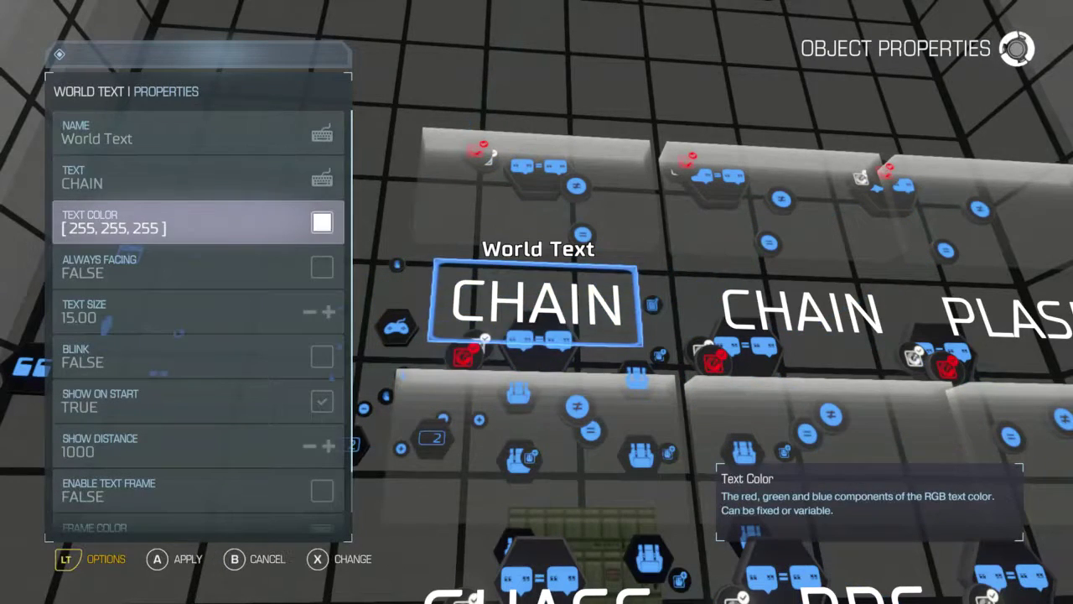
key("Up")
key("Return")
key("BackSpace")
key("Left")
key("Down")
key("Down")
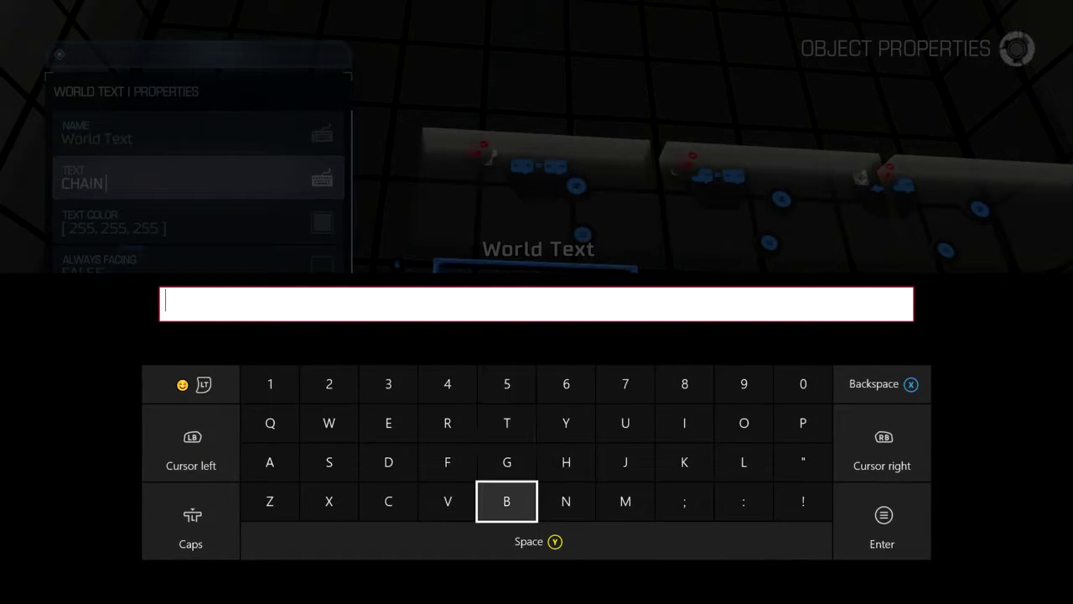
key("Up")
type("H")
key("Left")
key("Left")
key("Left")
key("Left")
key("Left")
type("A")
key("Right")
key("Right")
key("Right")
key("Up")
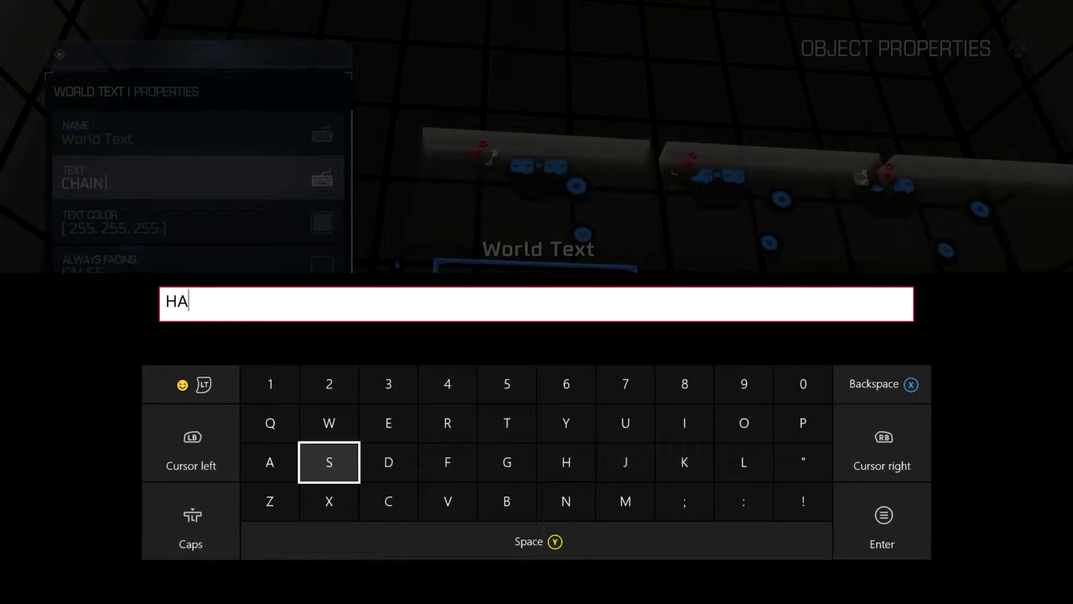
type("R")
key("Return")
key("Return")
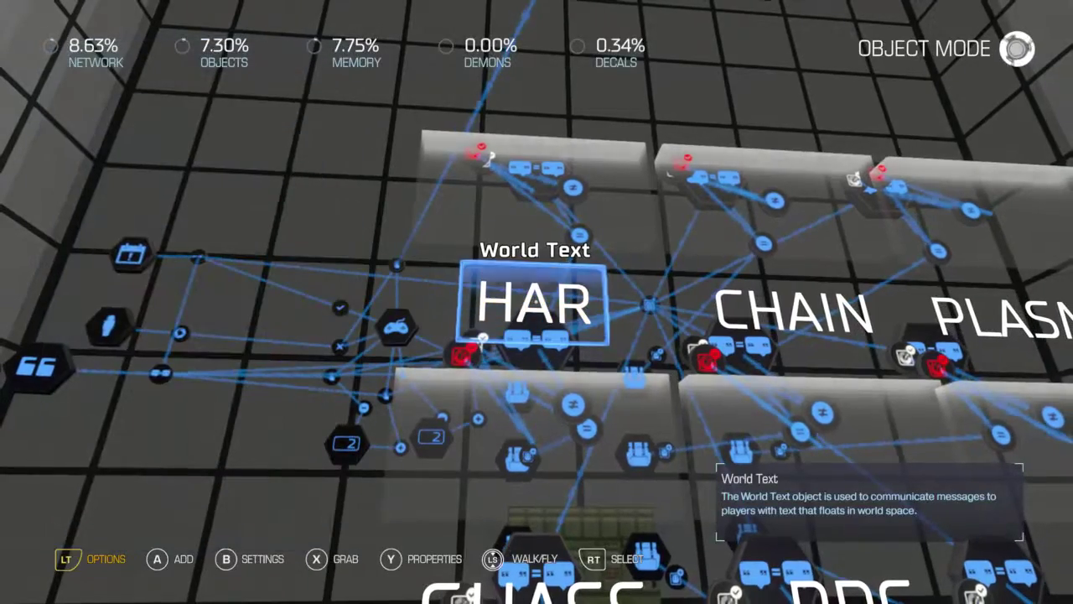
Duplicate the HAR label over the leftmost top-row box and set the copy's text to EMG
key("x")
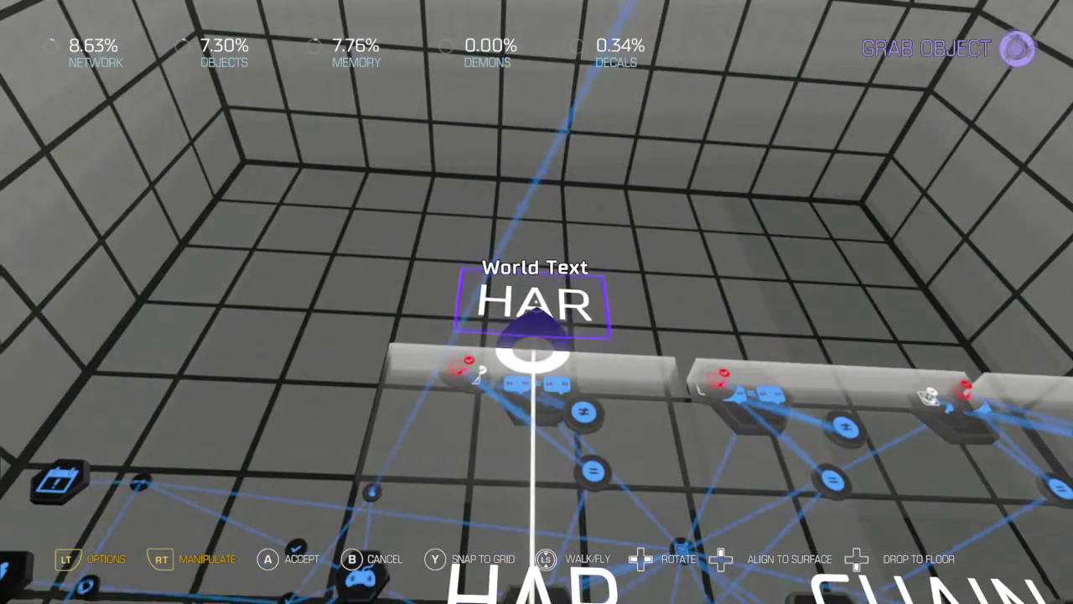
key("Return")
key("y")
key("Down")
key("Return")
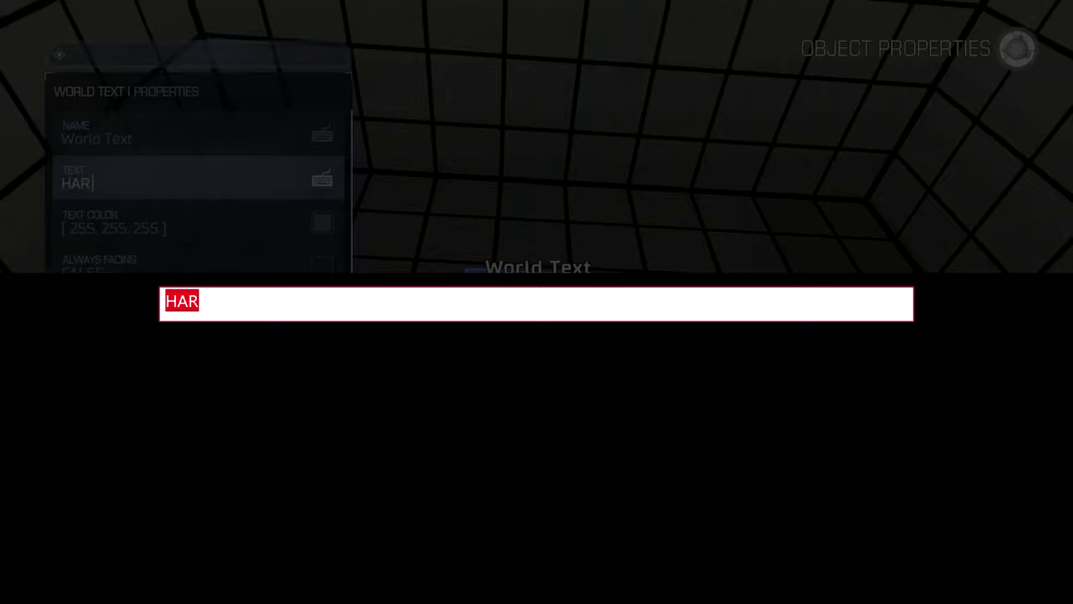
key("BackSpace")
key("Caps_Lock")
key("Left")
type("E")
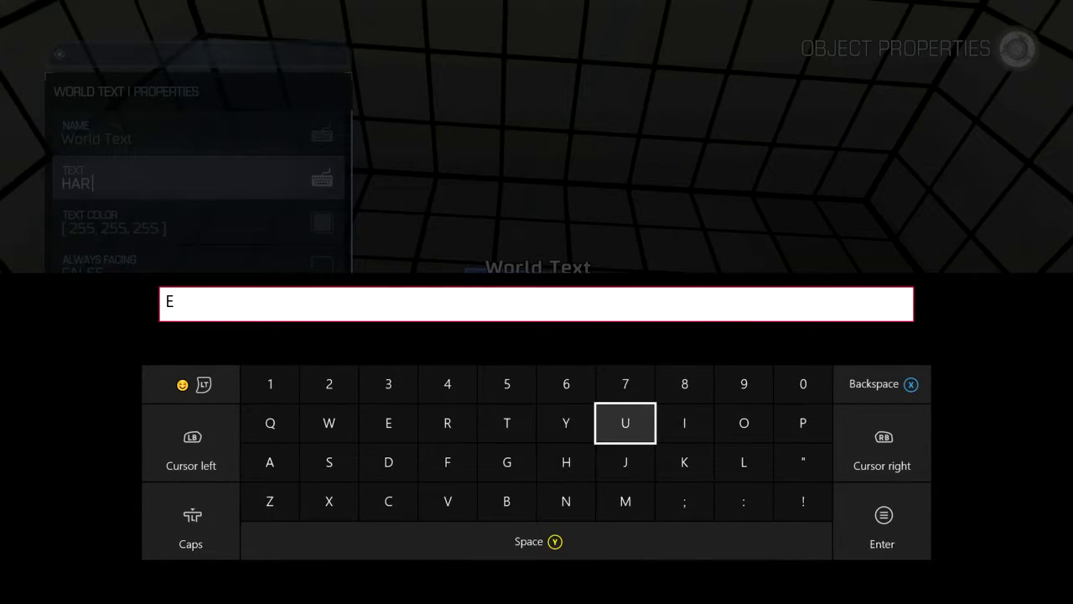
type("MG")
key("Return")
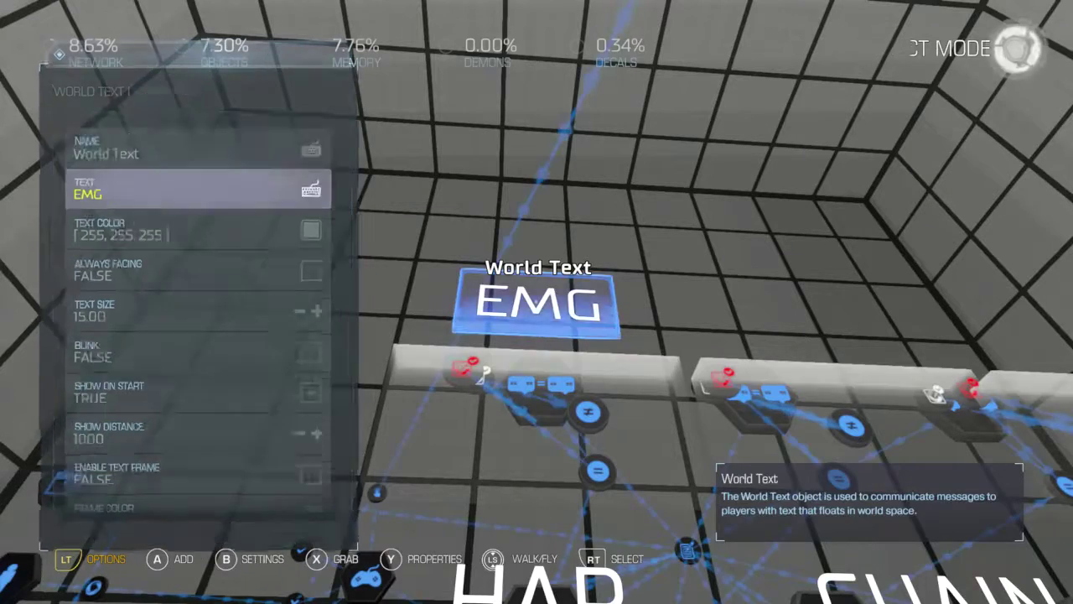
key("Escape")
Duplicate the EMG label over the center top-row box and set the copy's text to SHOTGUN
key("Return")
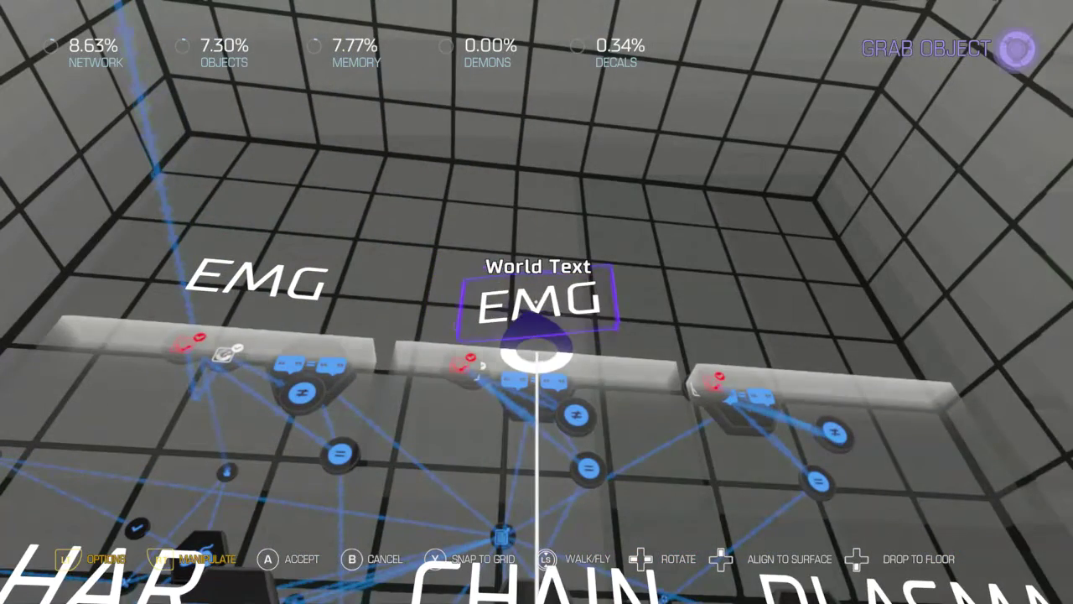
key("Return")
key("y")
key("Down")
key("Return")
key("BackSpace")
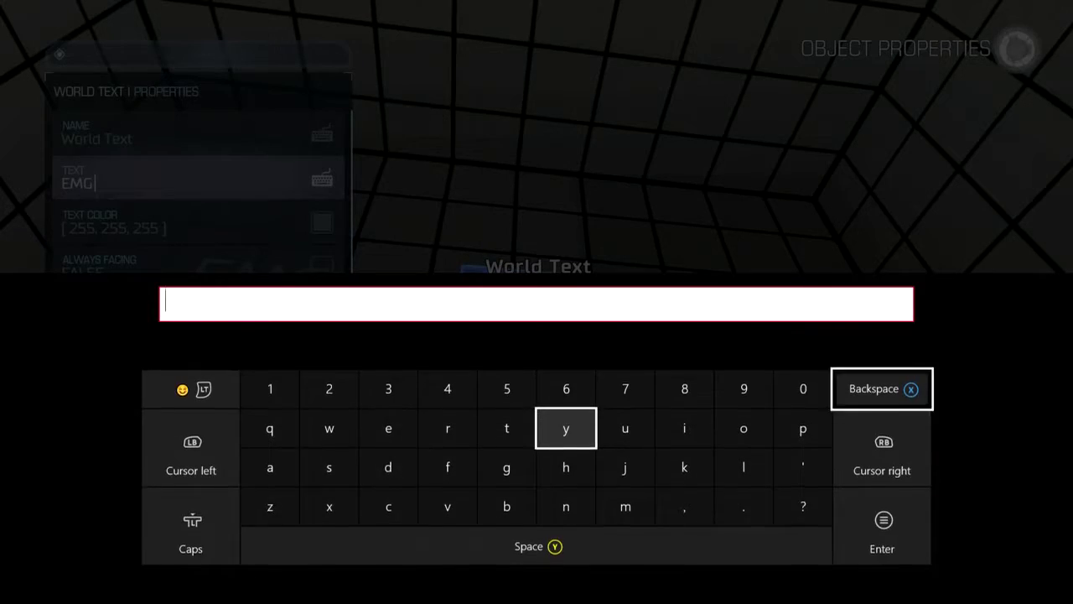
key("Caps_Lock")
key("Left")
key("Left")
key("Down")
key("Right")
key("Right")
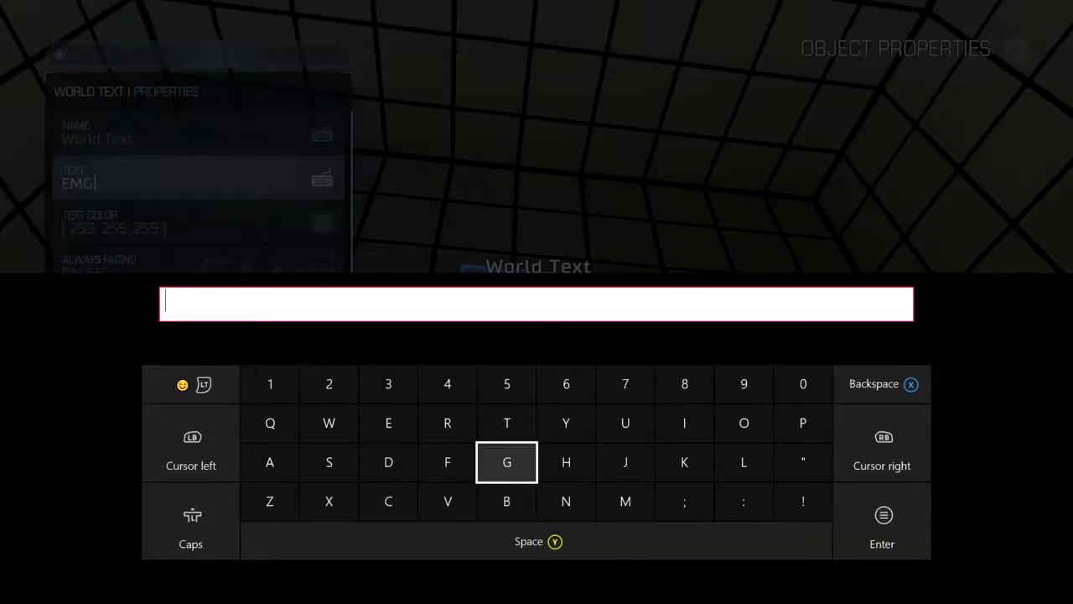
key("Left")
key("Left")
key("Left")
key("Return")
key("Right")
key("Right")
key("Right")
key("Right")
key("Return")
key("Right")
key("Right")
key("Right")
key("Up")
key("Return")
key("Left")
key("Left")
key("Left")
key("Left")
type("GUN")
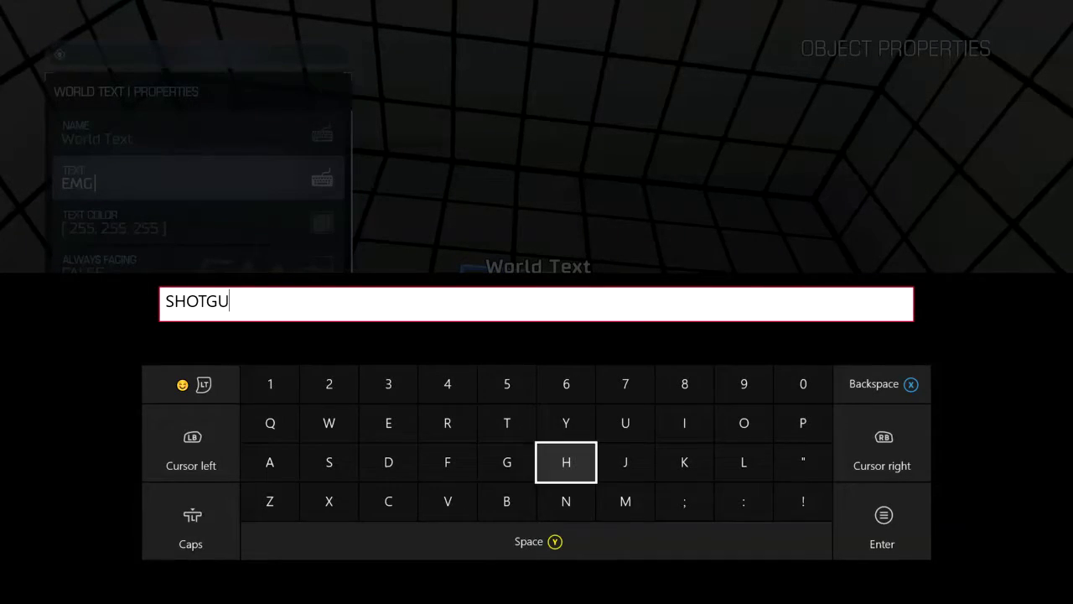
key("Return")
key("Return")
Duplicate the SHOTGUN label over the rightmost top-row box and set the copy's text to SS
key("ctrl+d")
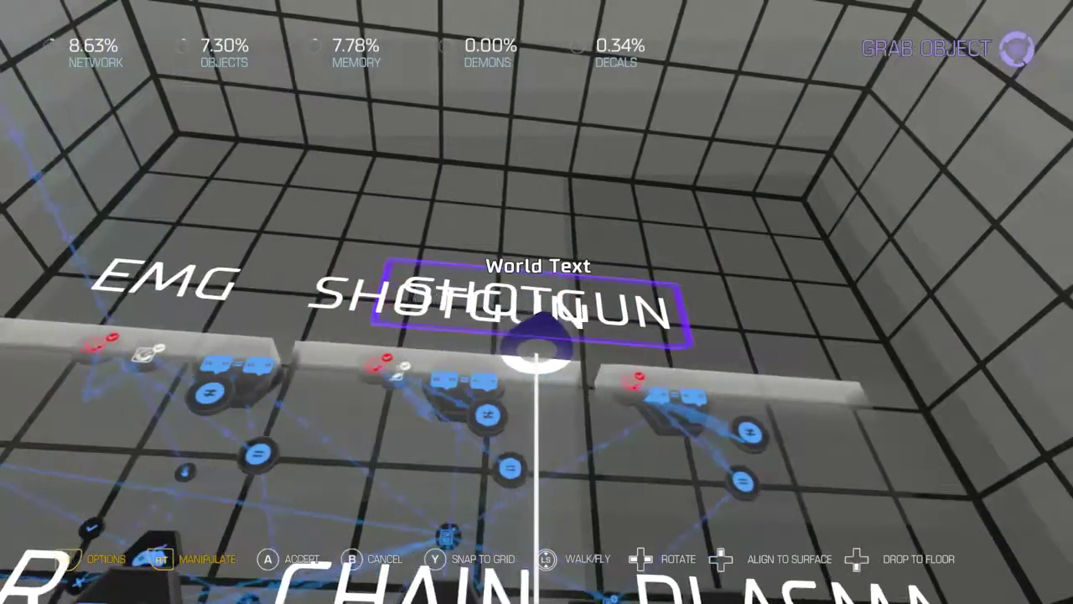
key("Return")
key("y")
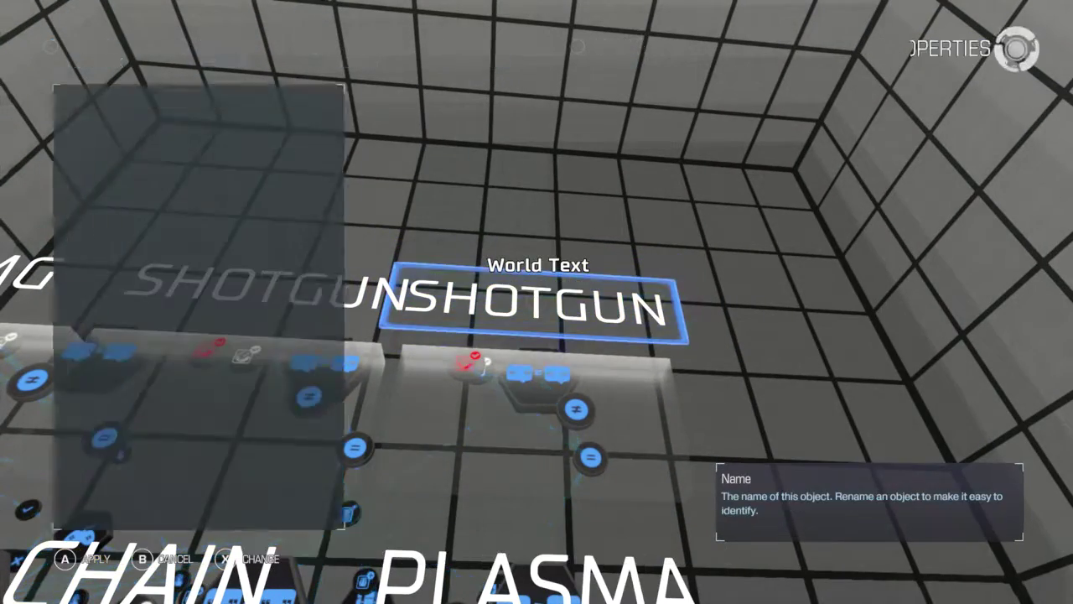
key("Down")
key("Return")
key("BackSpace")
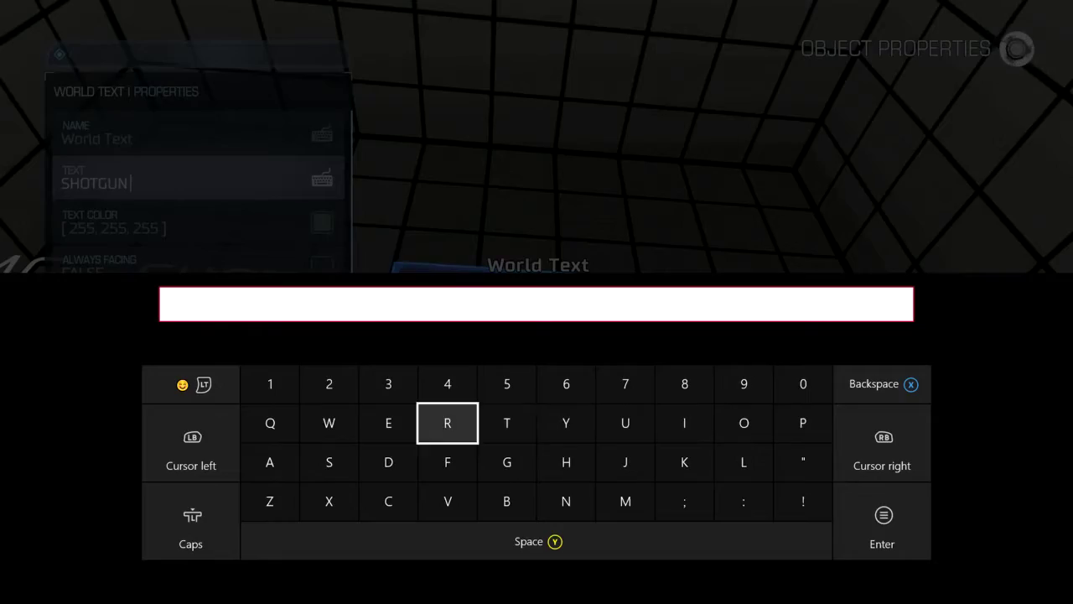
type("SS")
key("Return")
key("Escape")
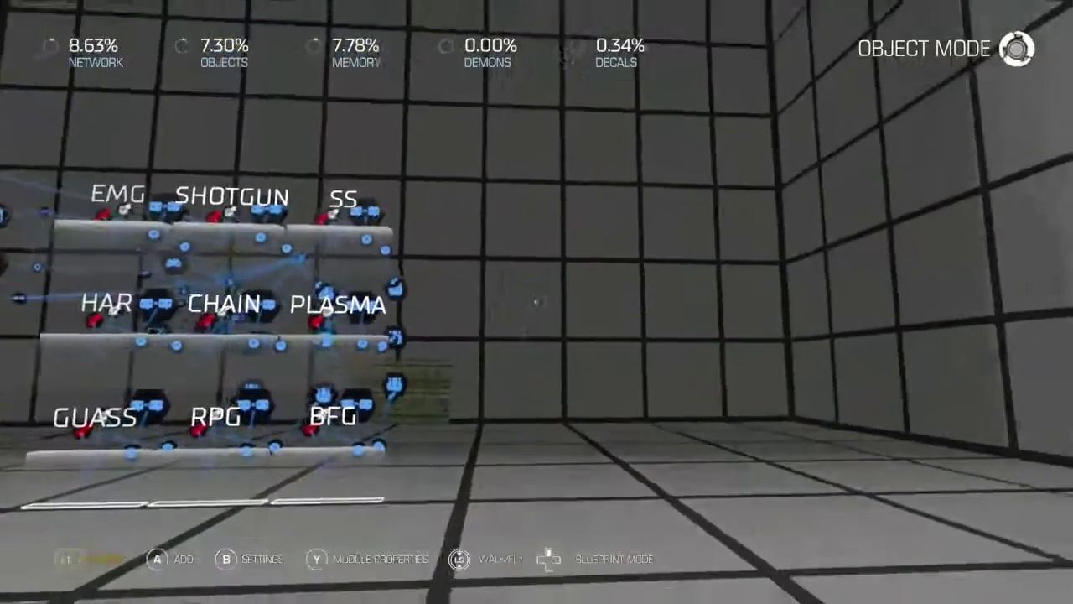
Start a playtest of the map from the SnapMap editor
key("Escape")
key("Down")
key("Down")
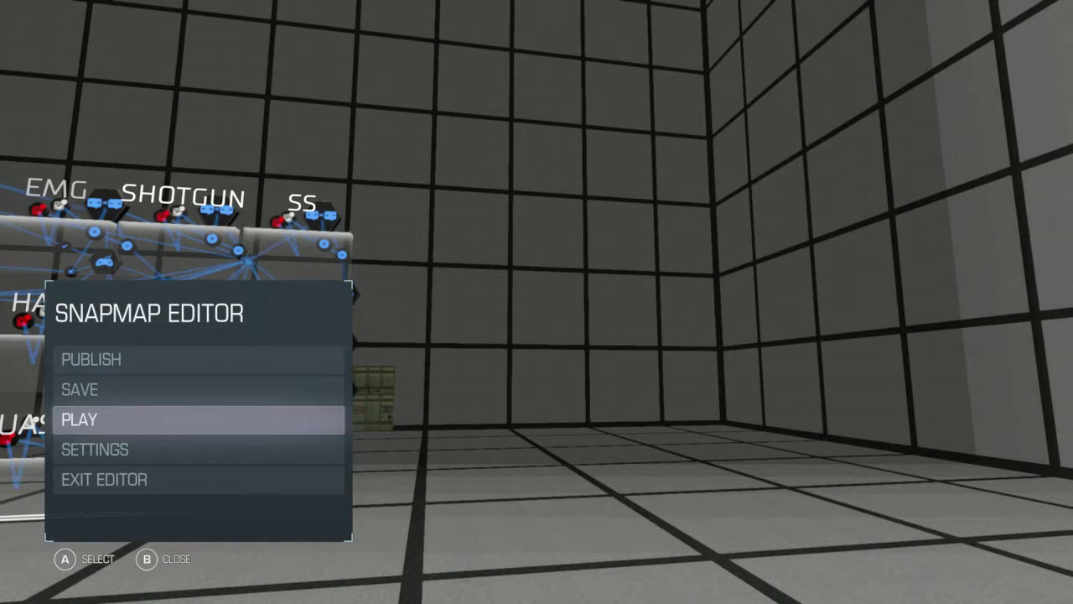
key("Return")
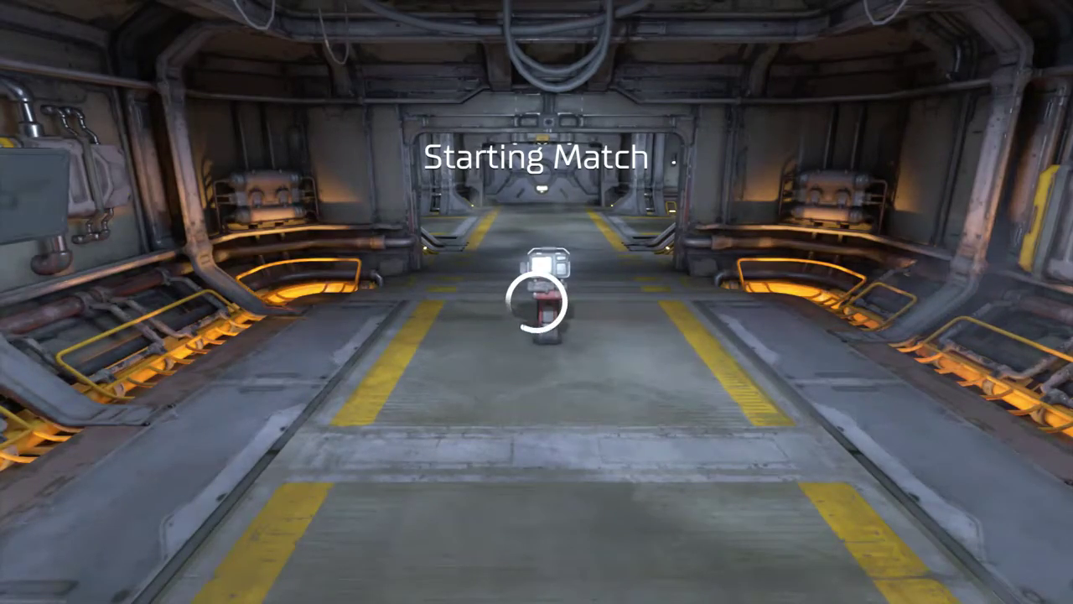
Test the weapon selection at the console in the playtest, including equipping the BFG and firing one shot
key("w")
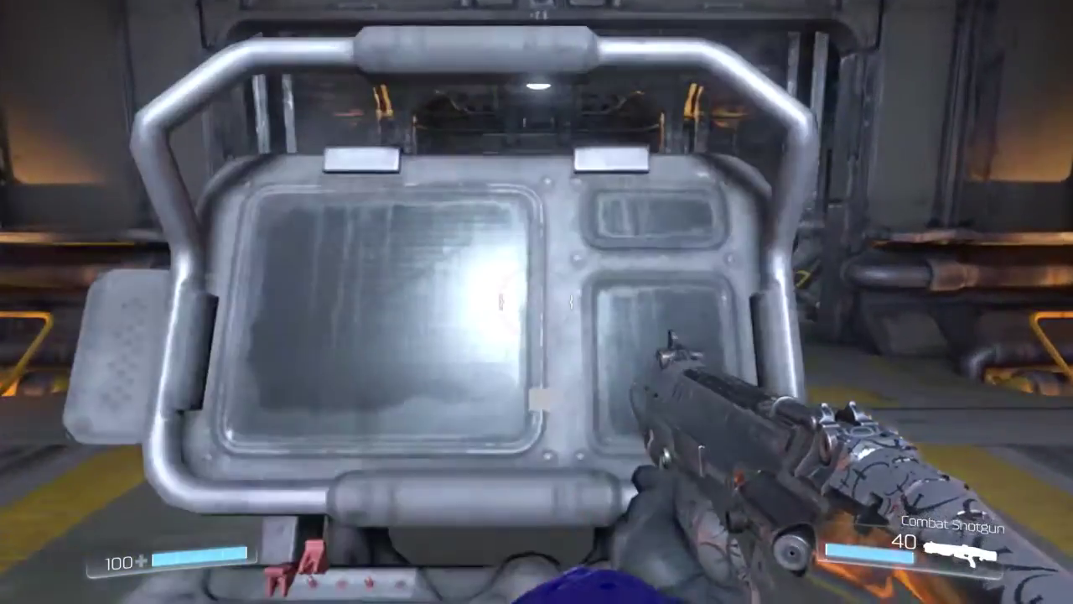
key("e")
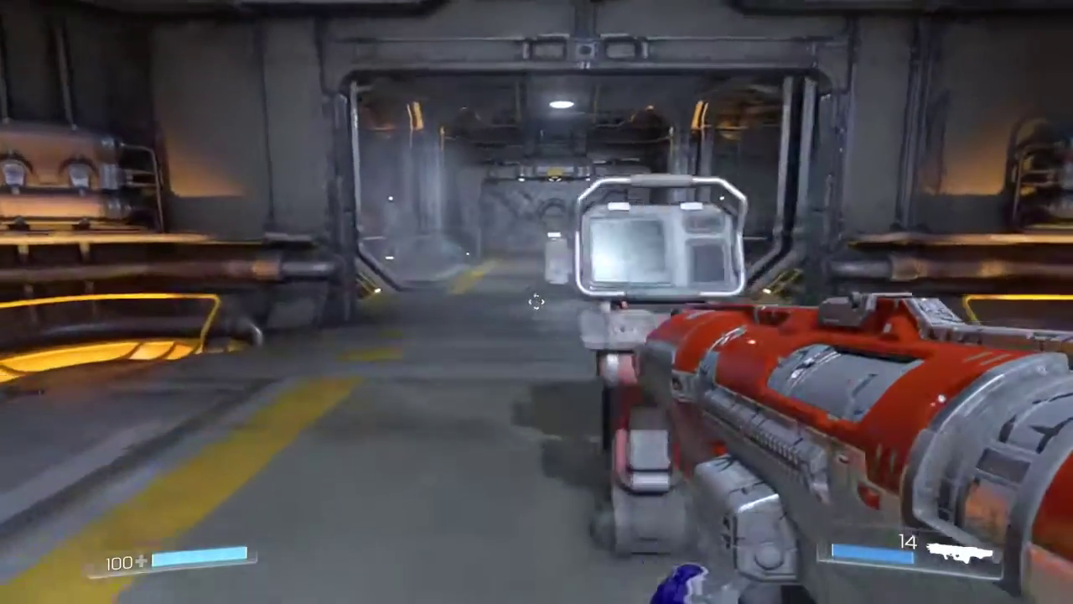
key("e")
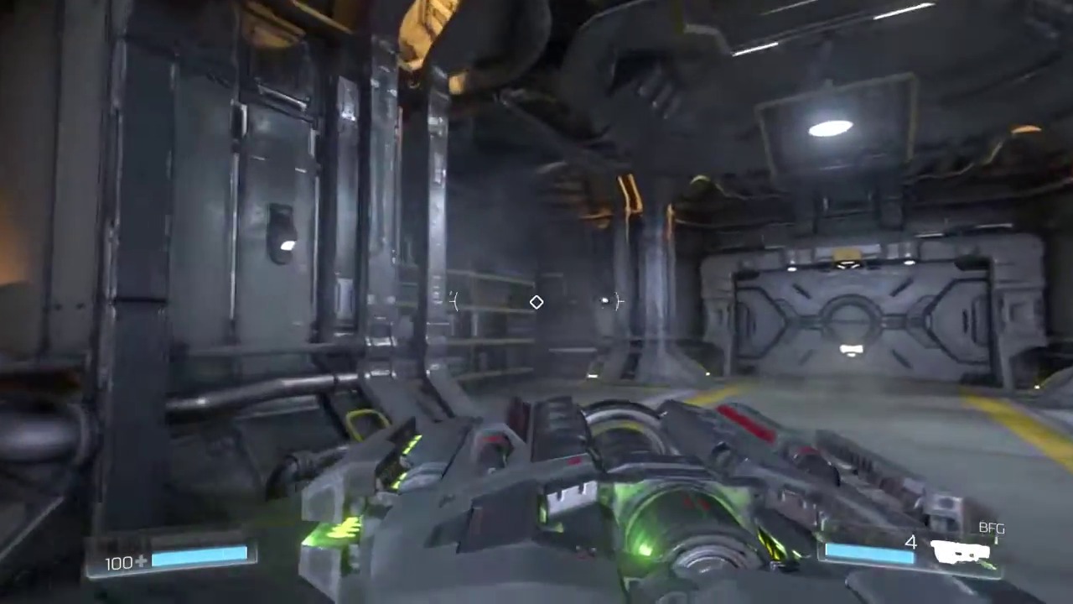
left_click(536, 302)
key("s")
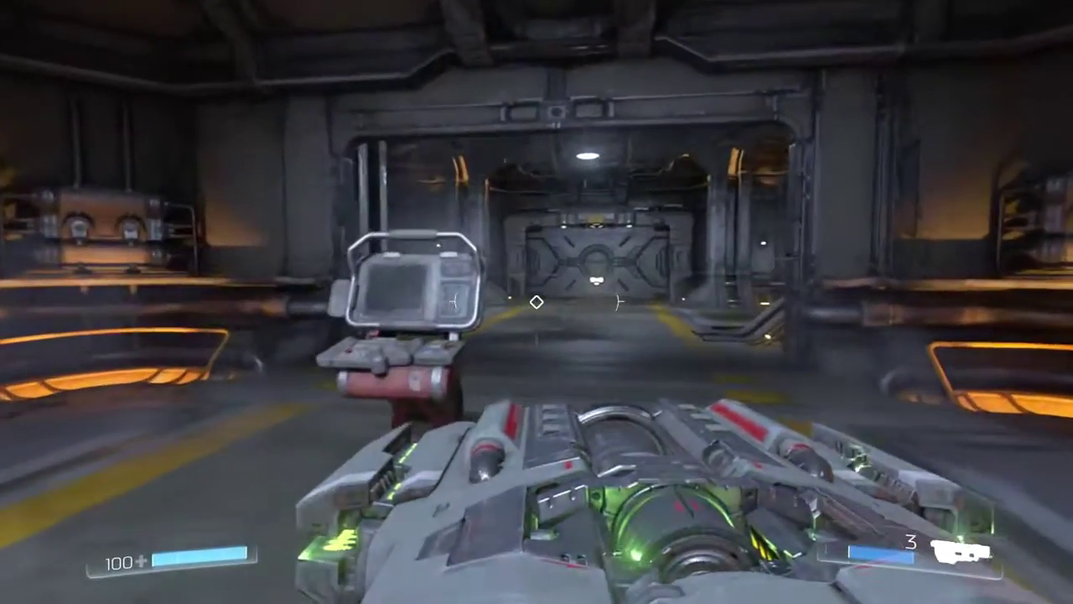
key("w")
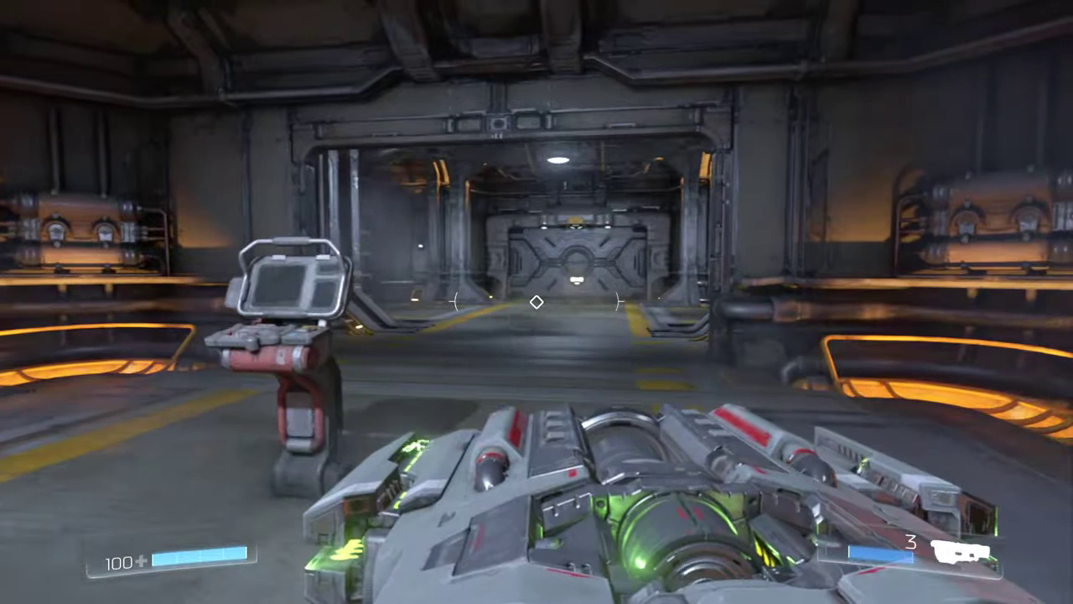